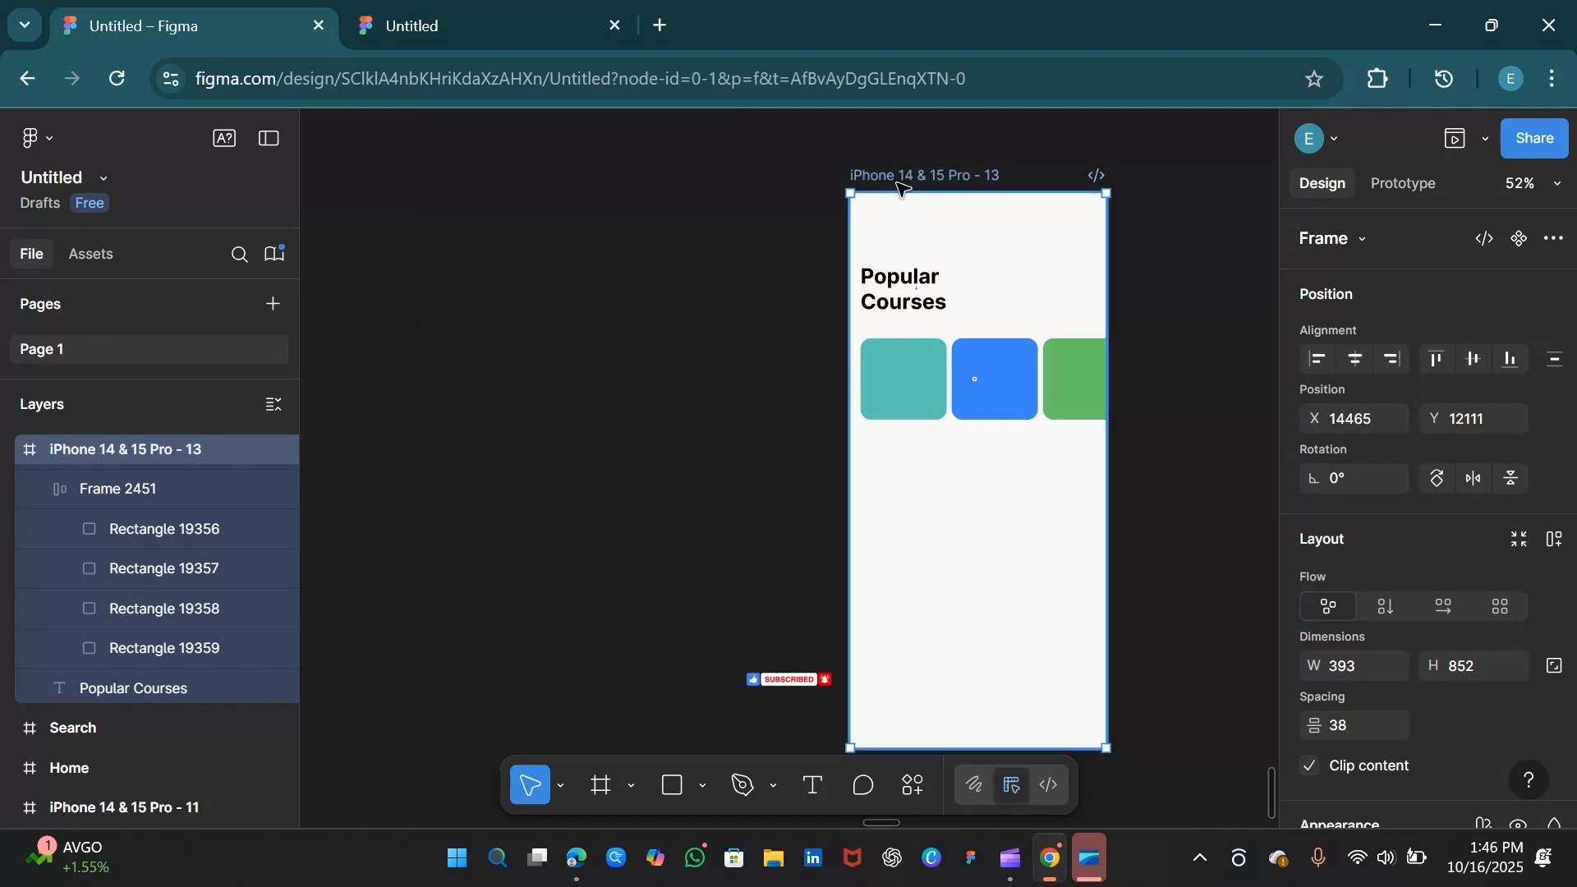
- Delete the selected phone frame and add a new iPhone 14 & 15 Pro Max frame
key(Delete)
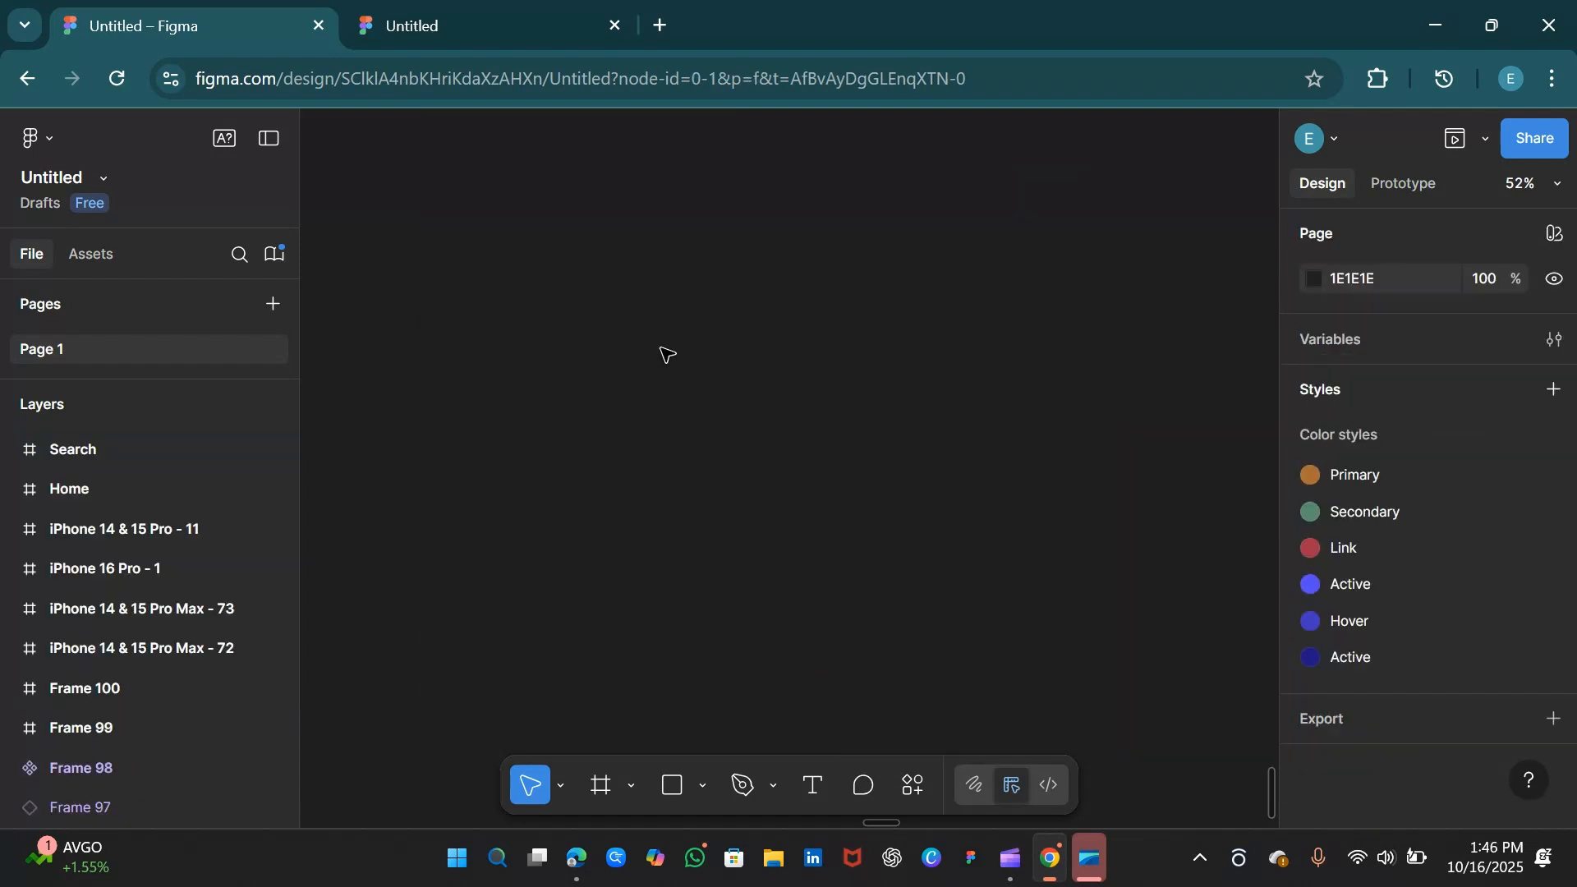
click(599, 797)
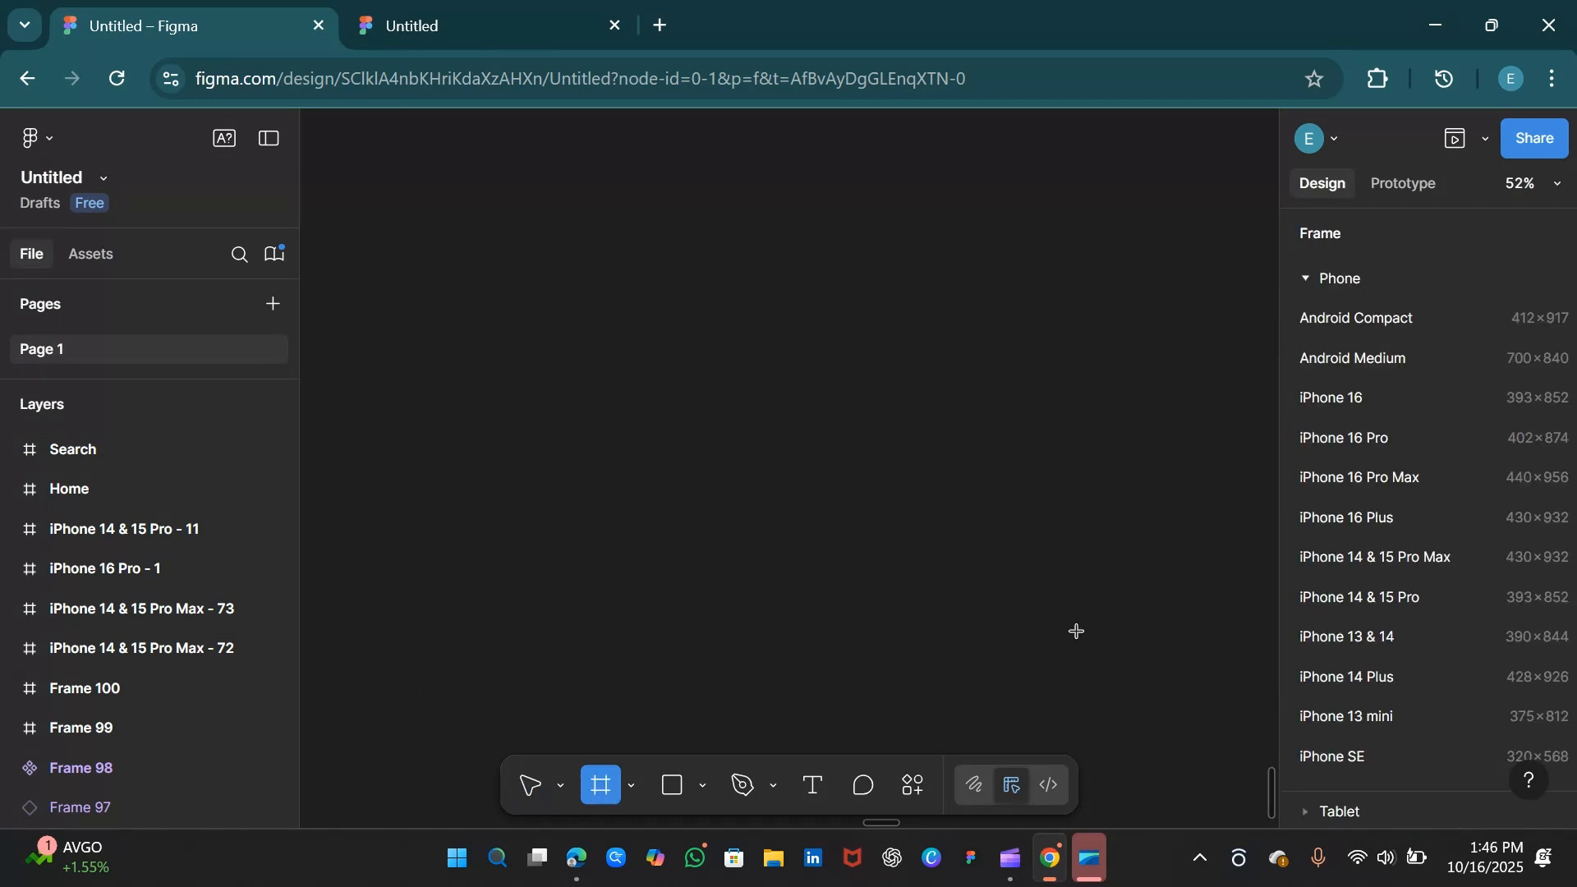
click(1365, 558)
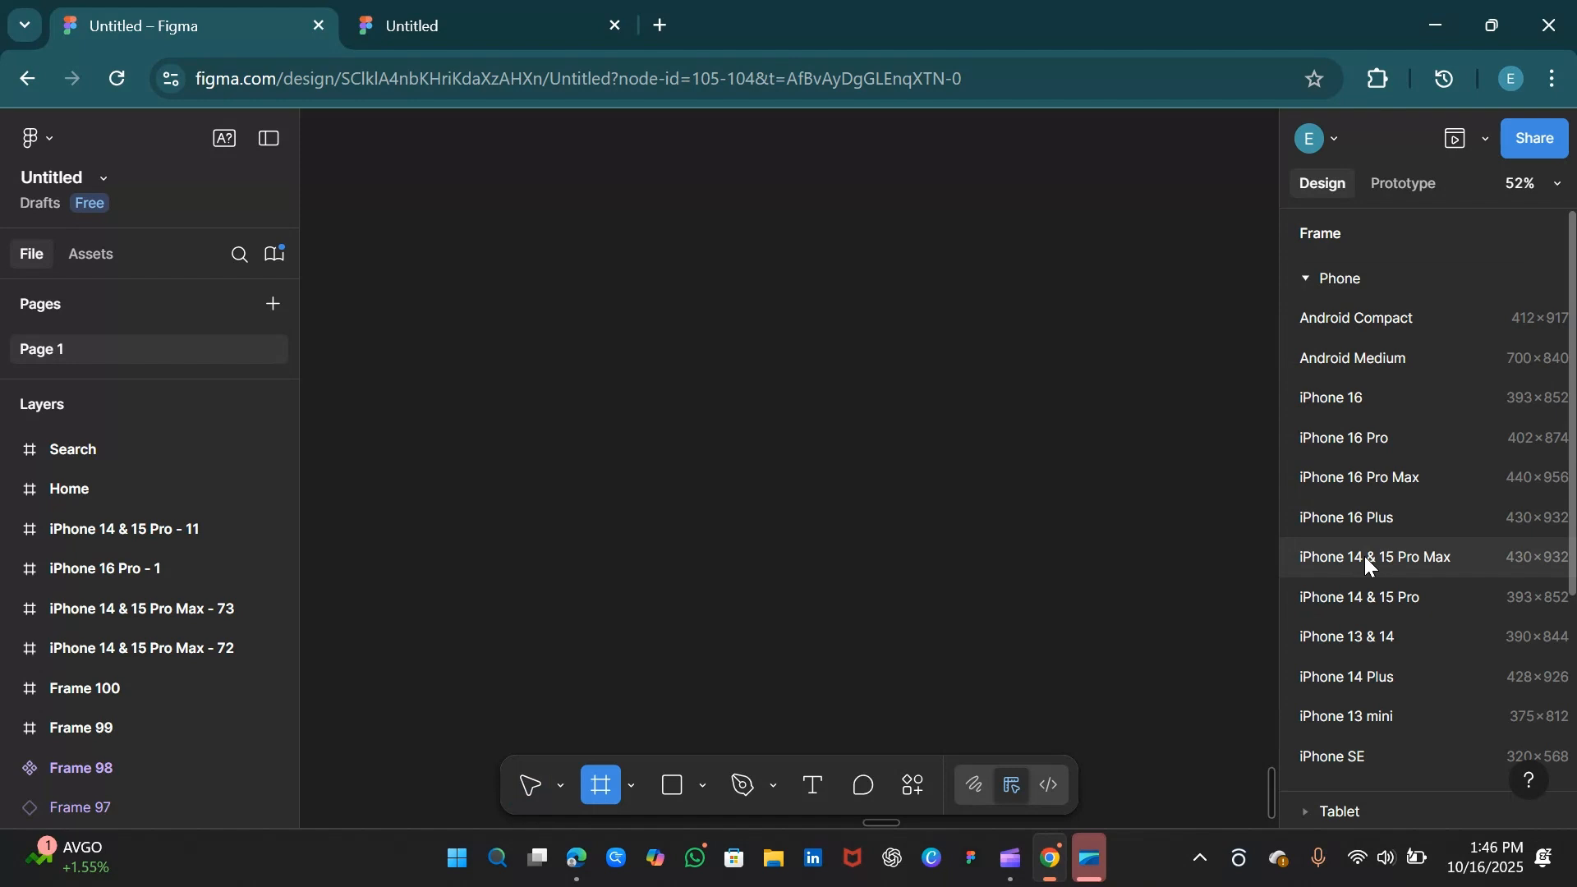
click(1365, 558)
- Add a layout guide to the new frame, set to Columns with a margin of 16
scroll(1573, 503, down, 5)
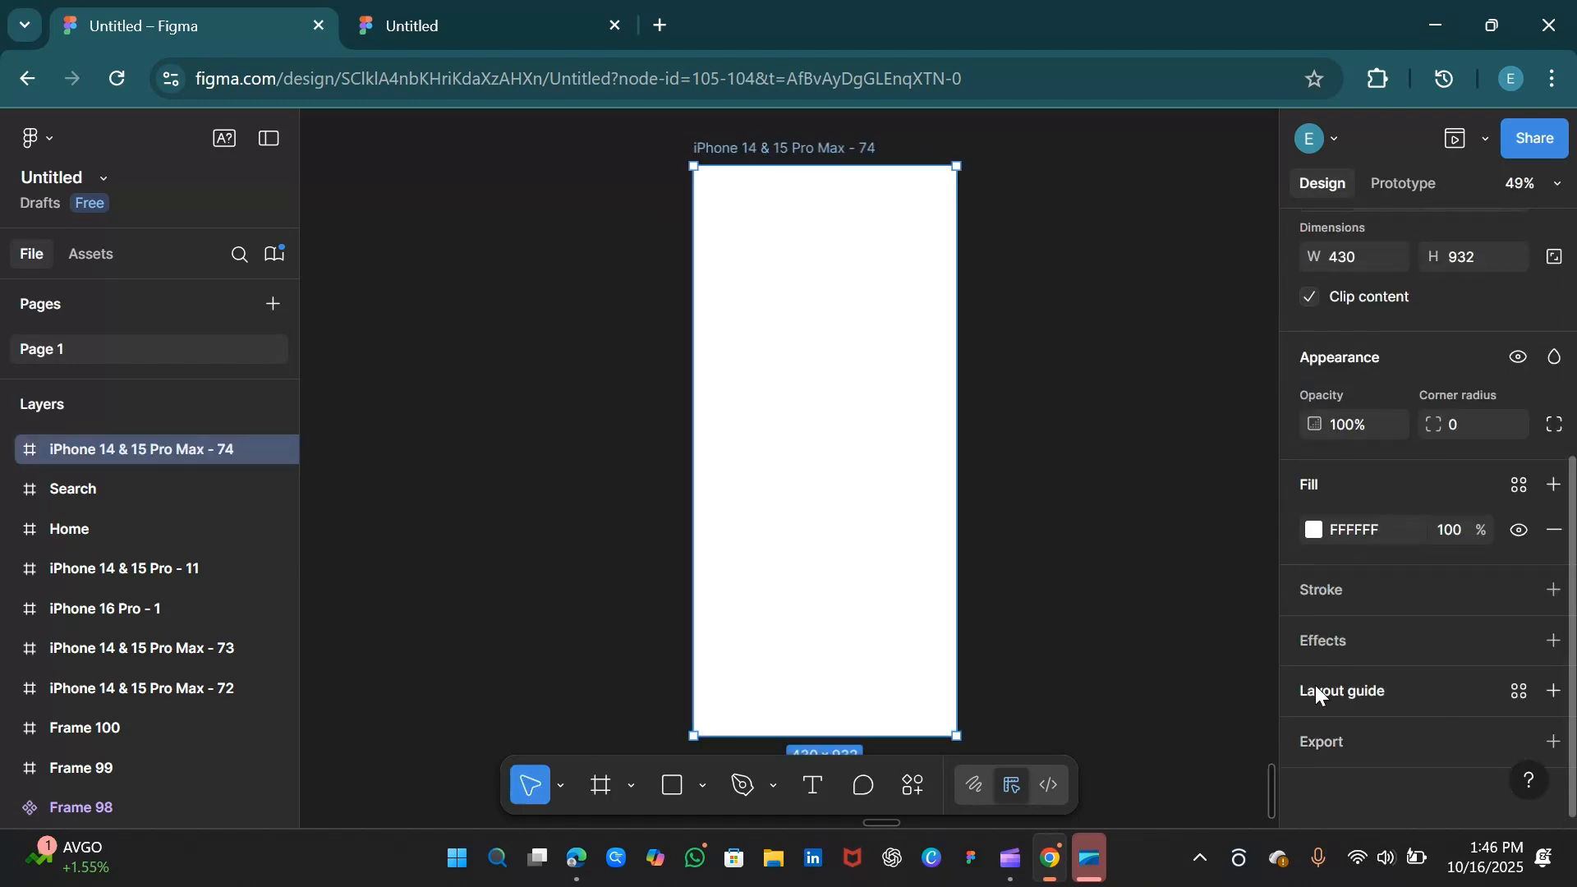
click(1316, 687)
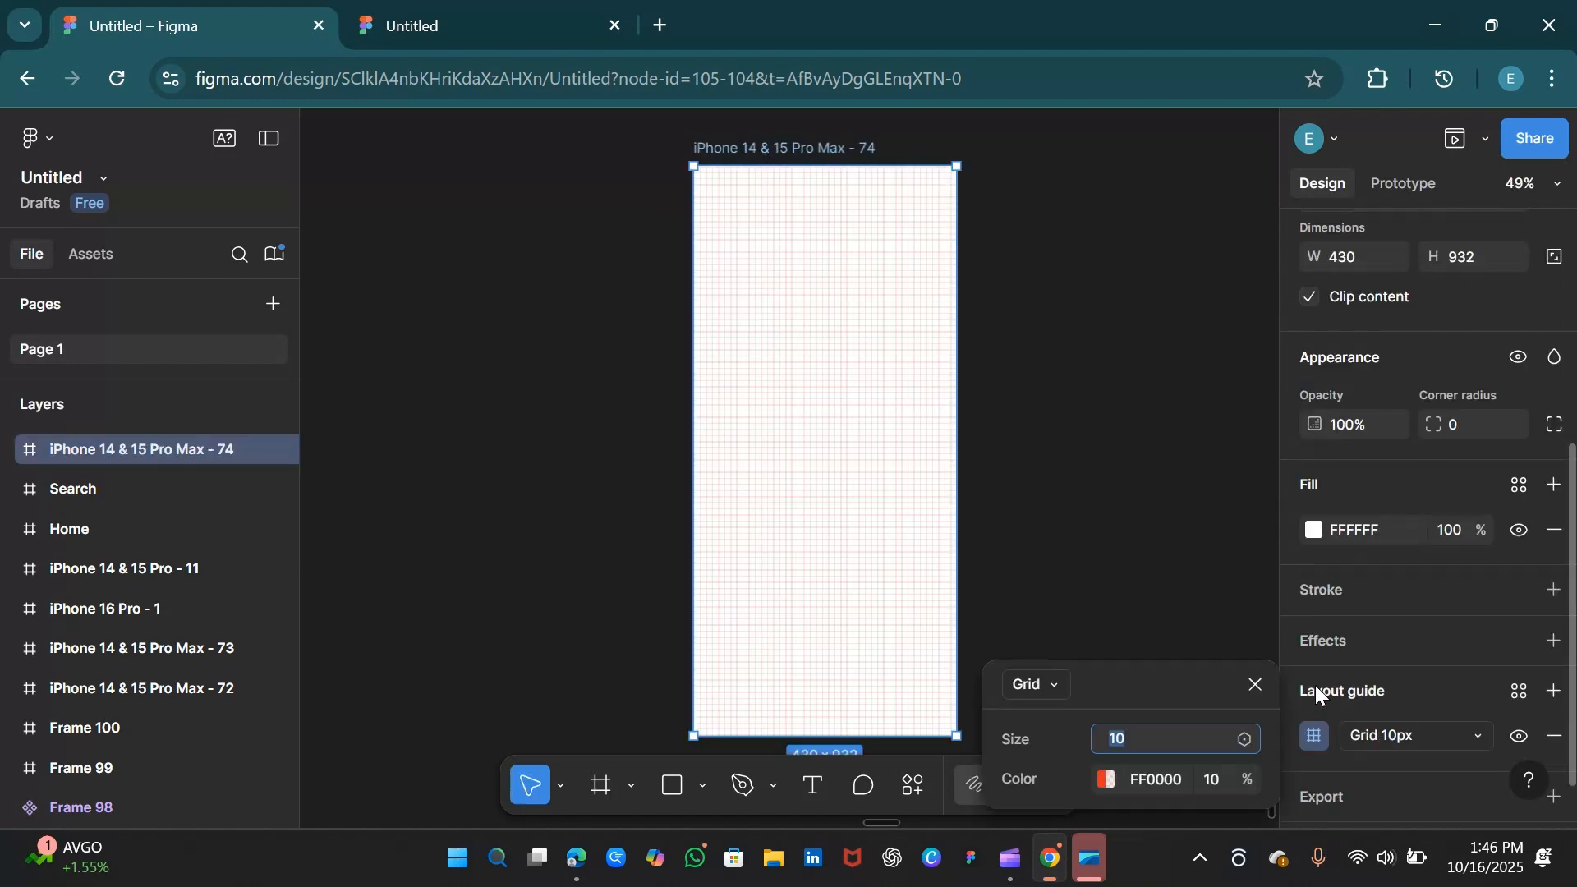
click(1056, 685)
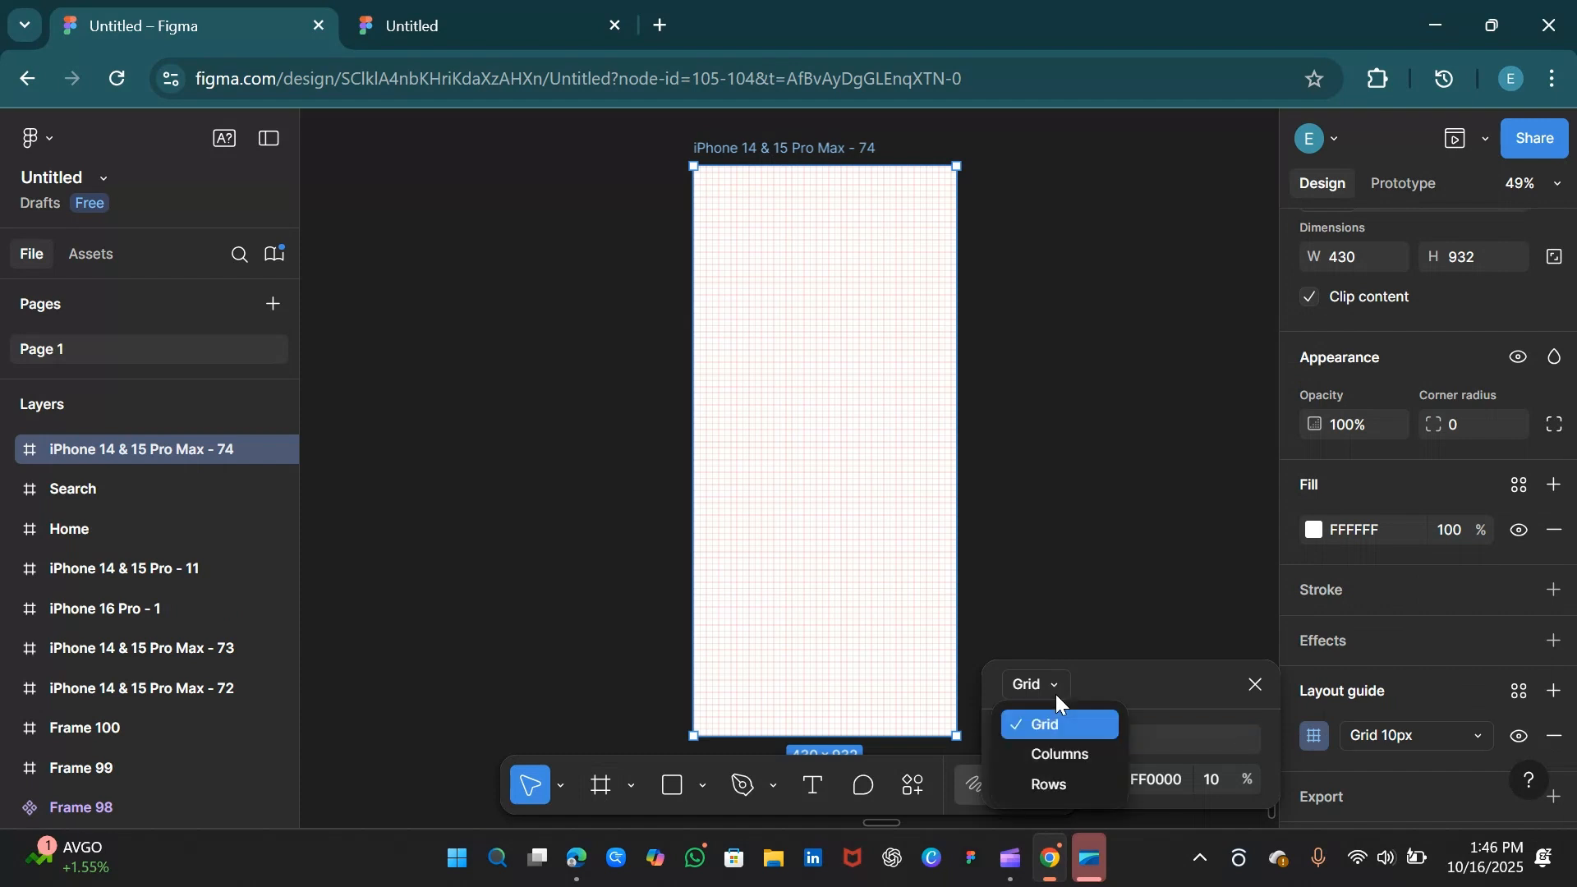
click(1060, 754)
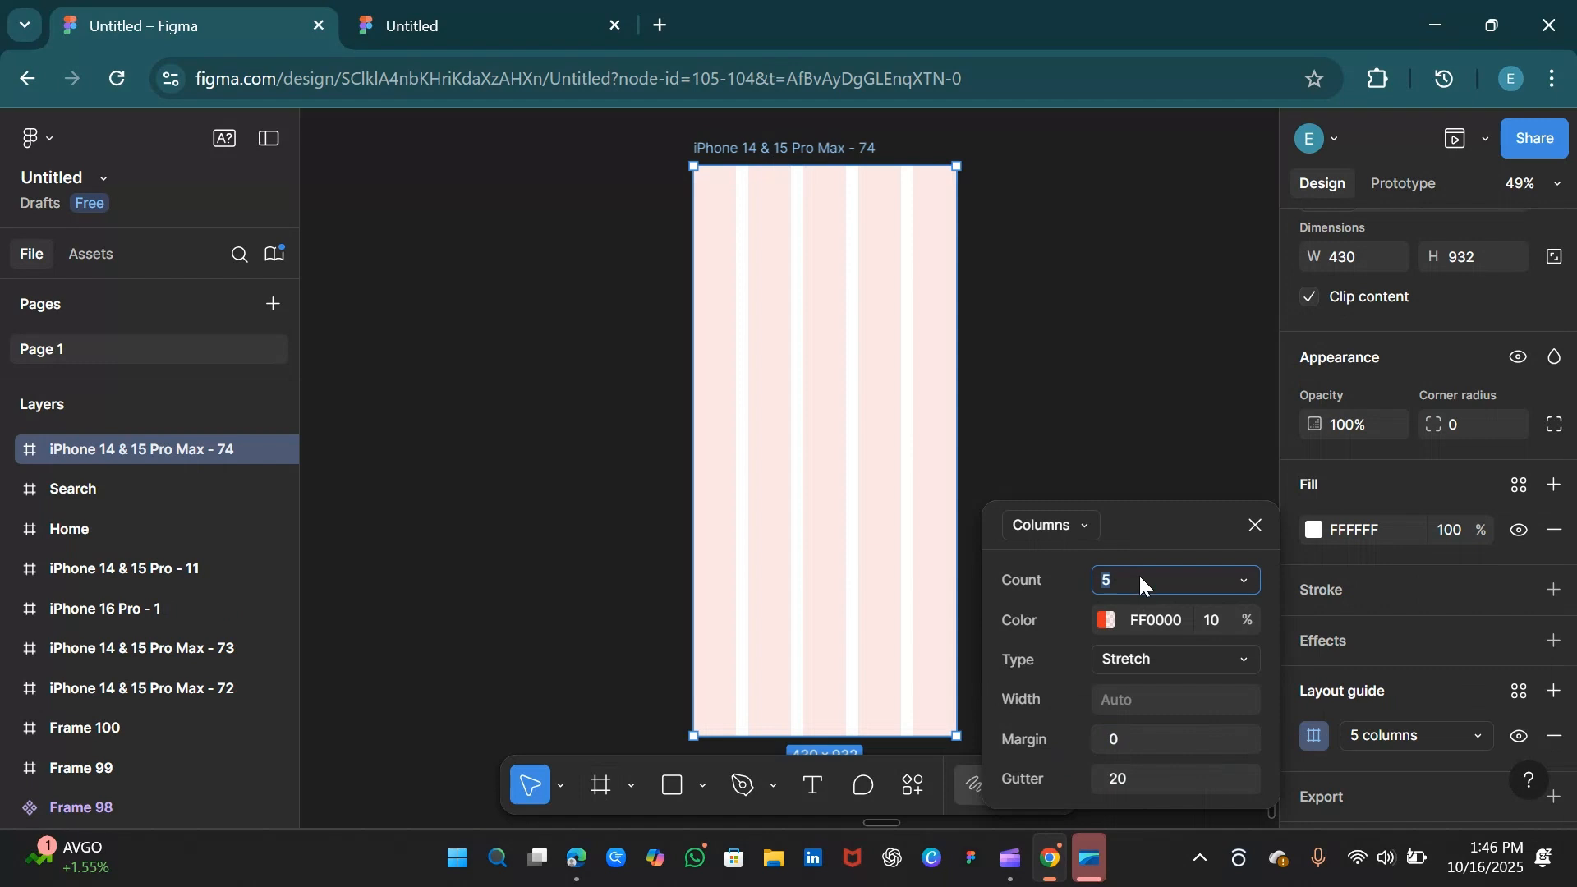
click(1120, 741)
text(16)
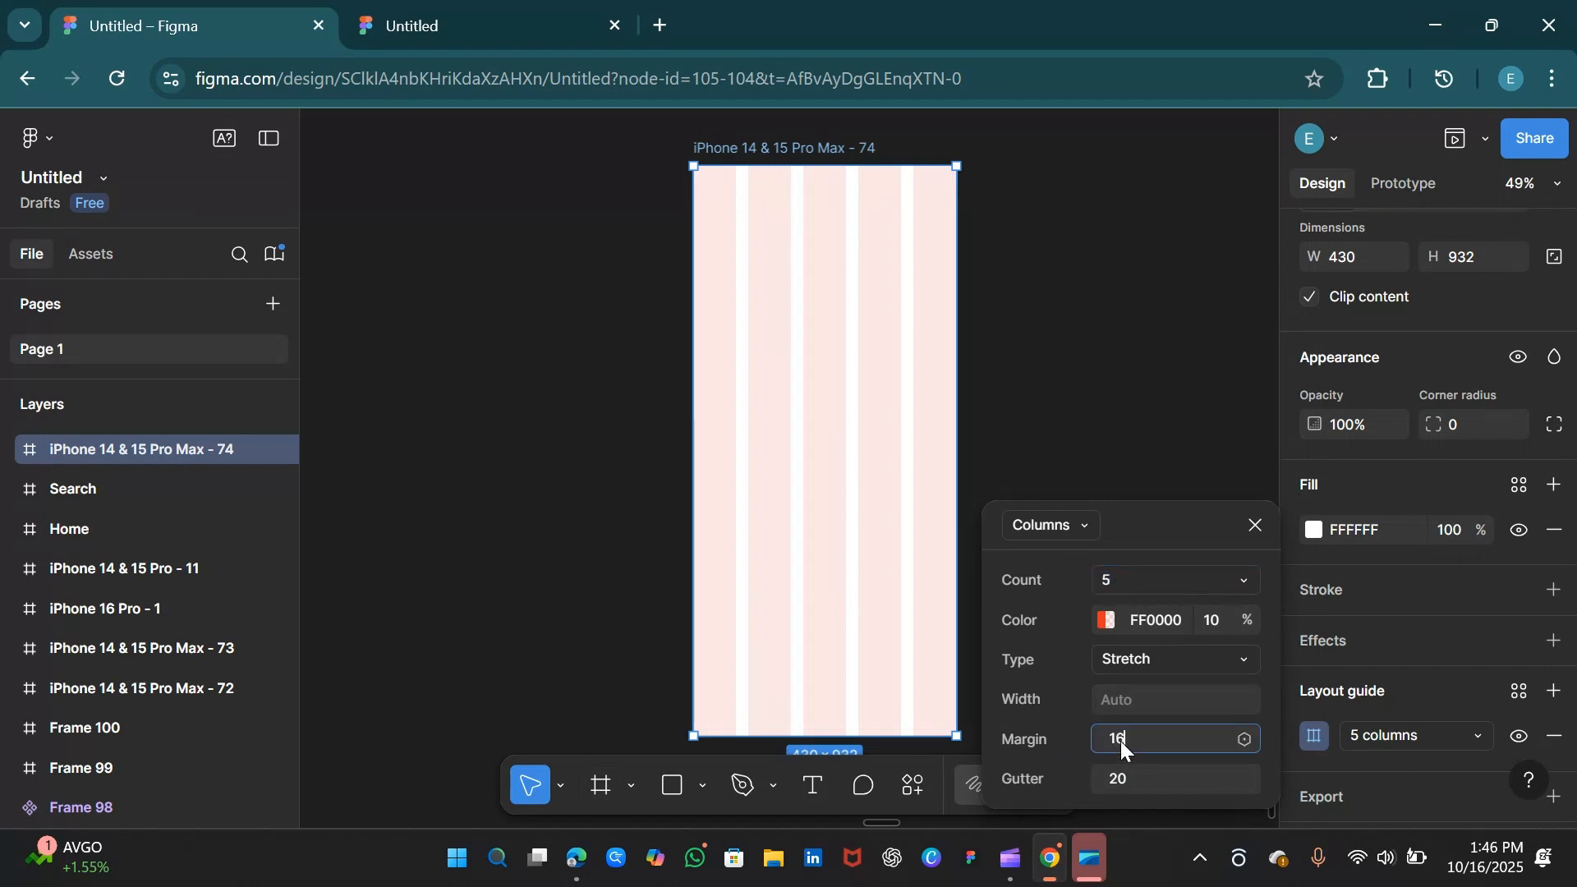
key(Return)
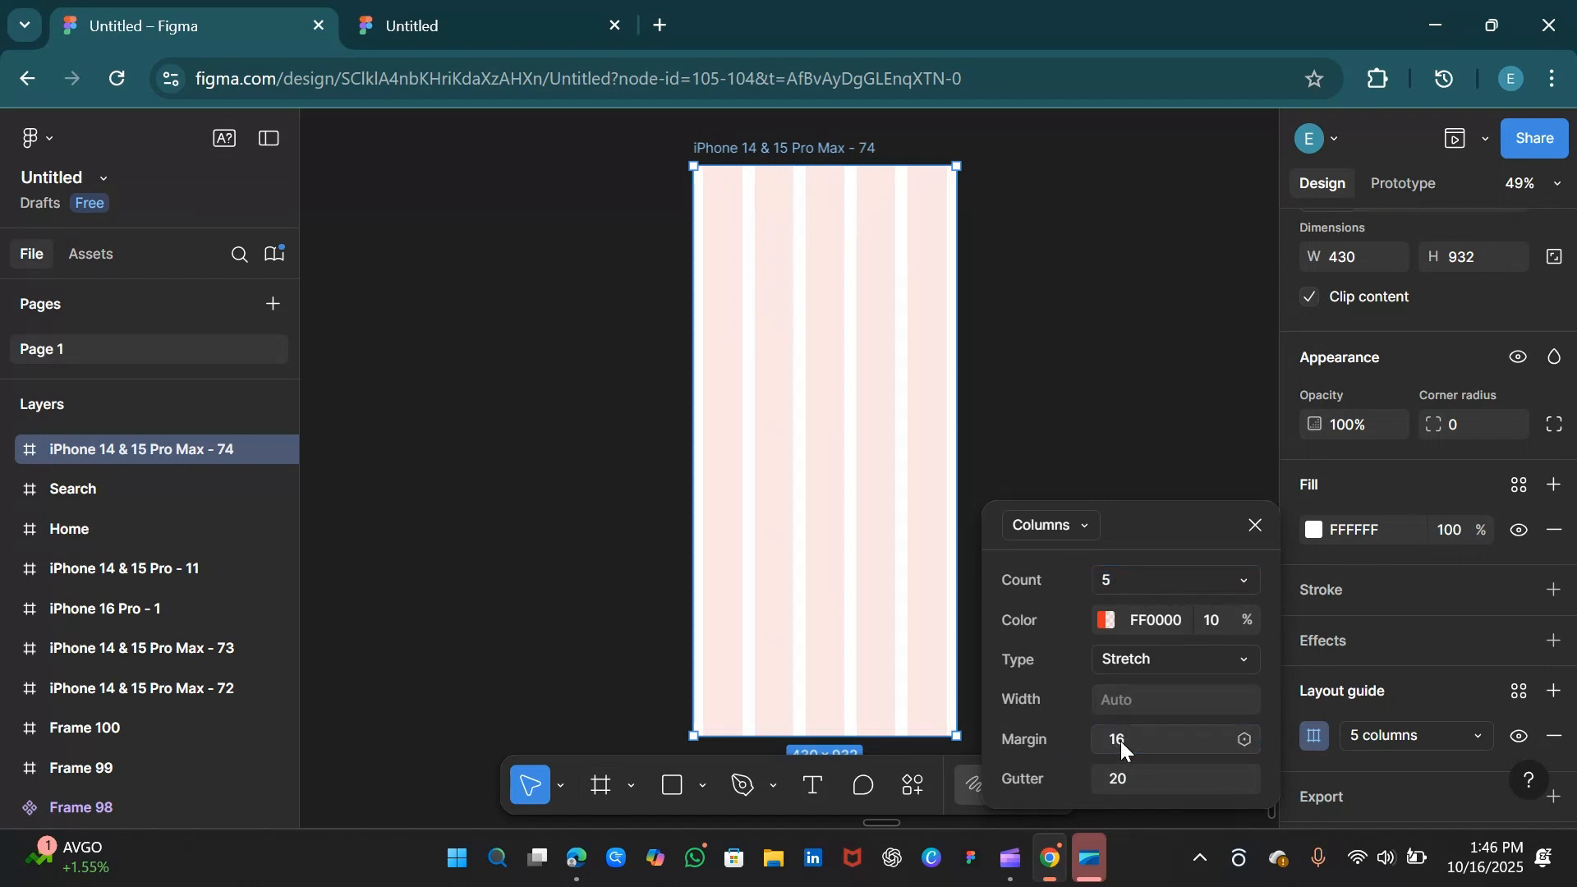
click(1259, 530)
- Add a "Popular Courses" heading at the left margin near the frame's top and enlarge its text box to about 147 × 77
click(812, 790)
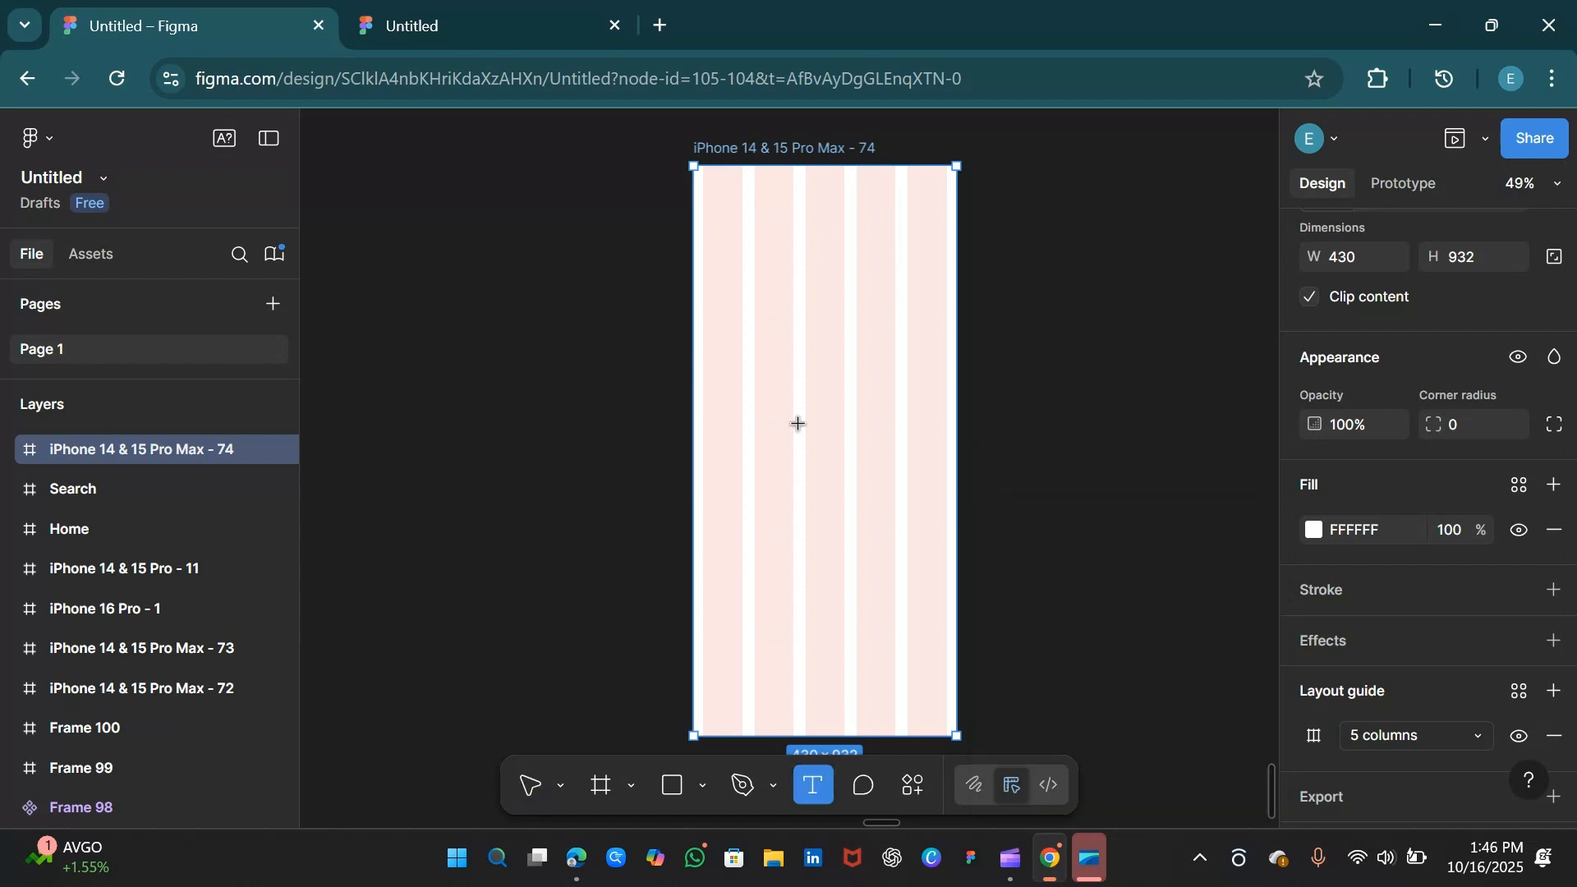
click(781, 263)
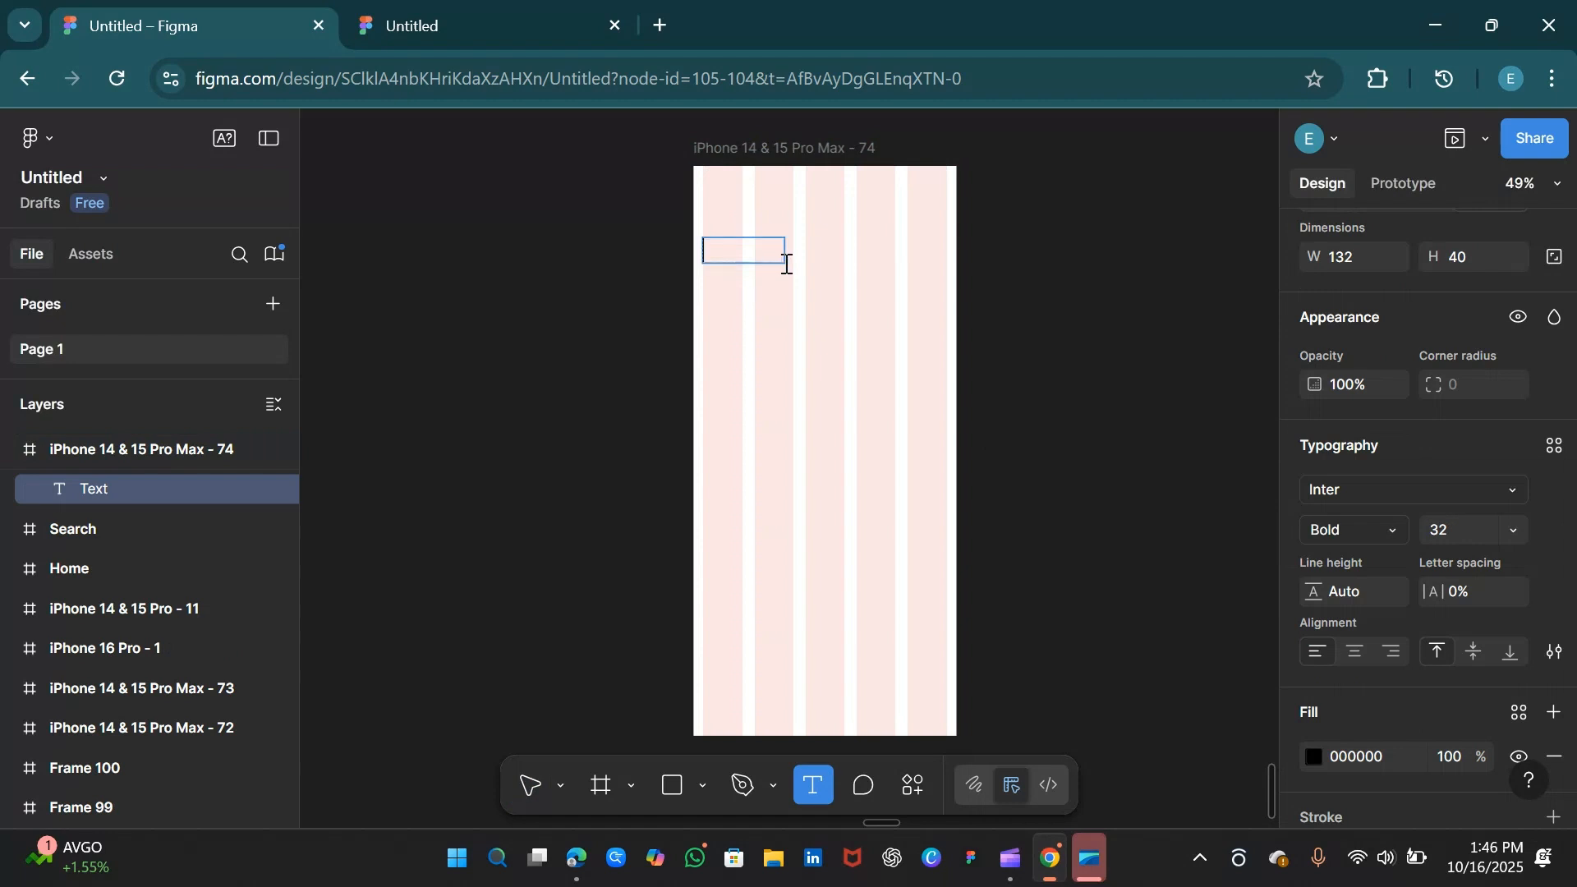
key(Escape)
text(Po)
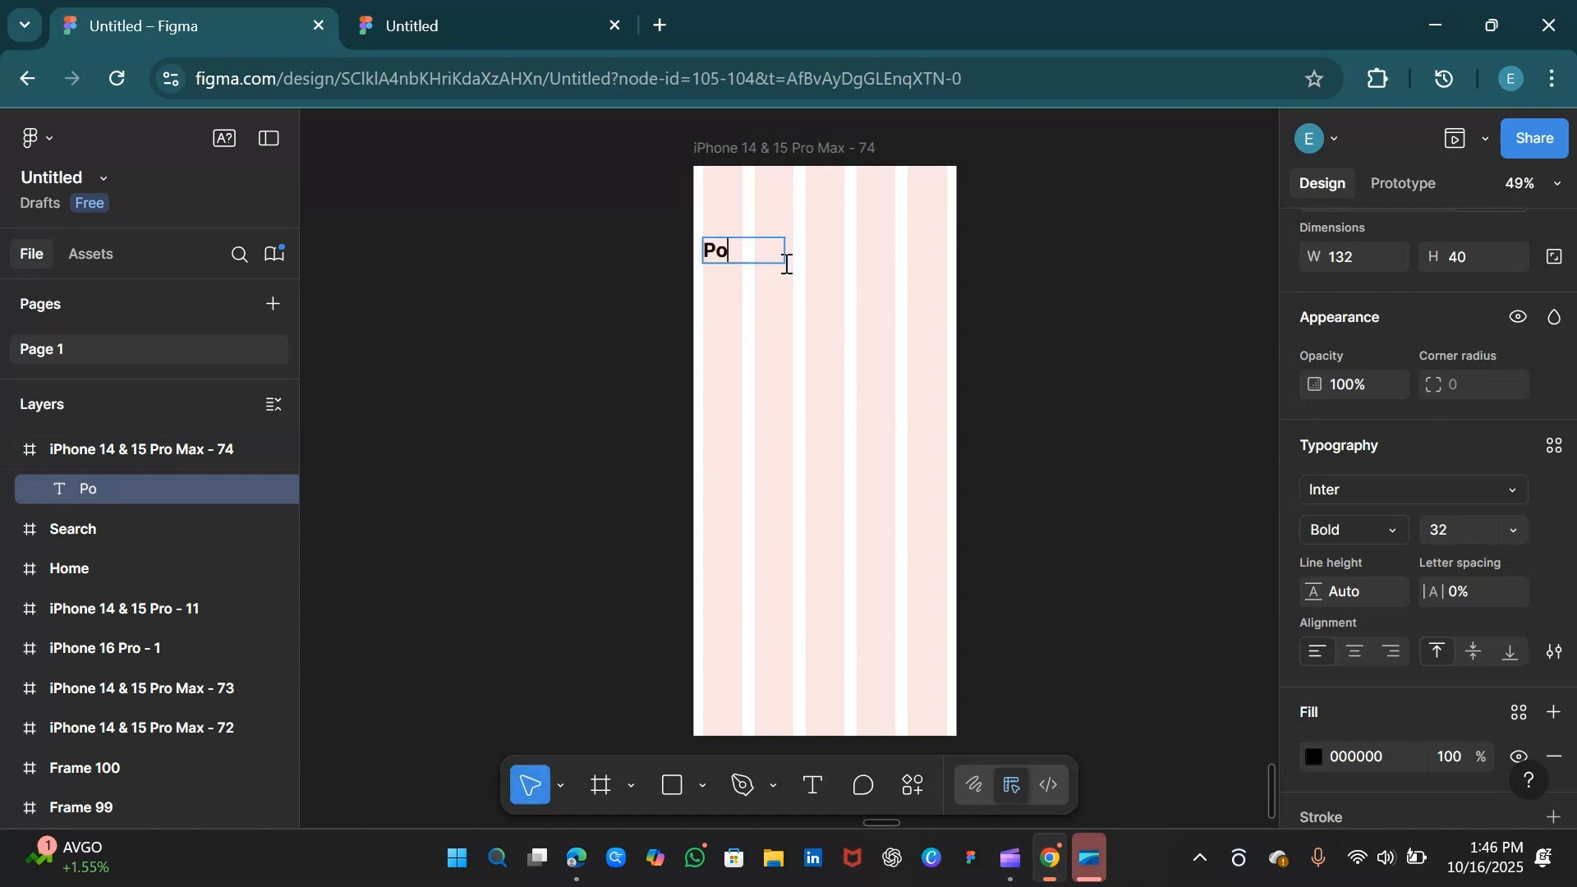
text(pular Cou)
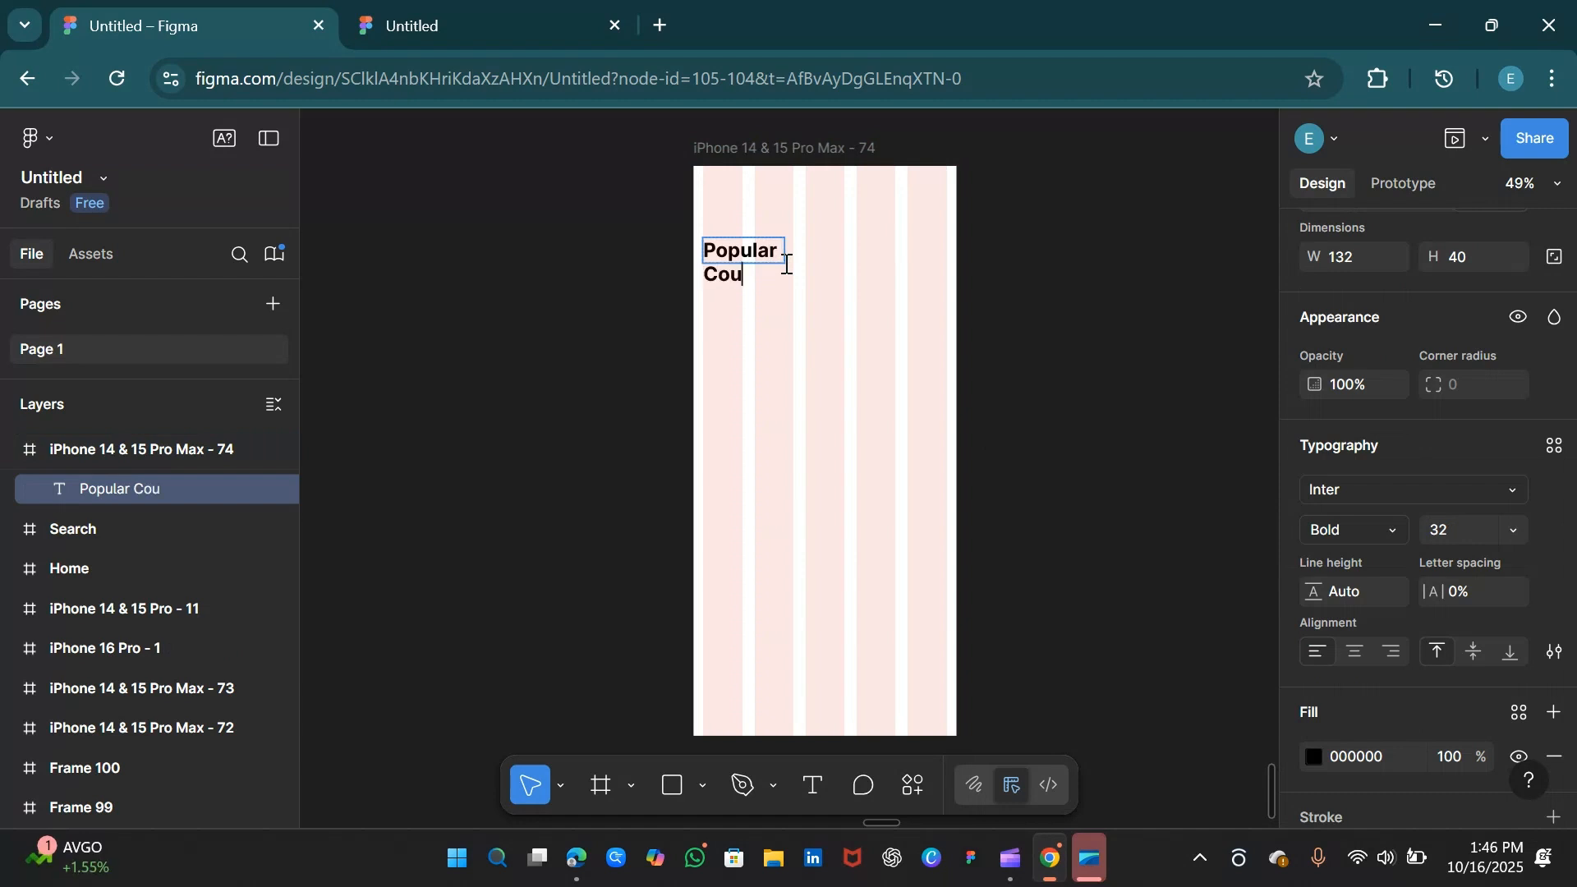
text(rses)
key(Escape)
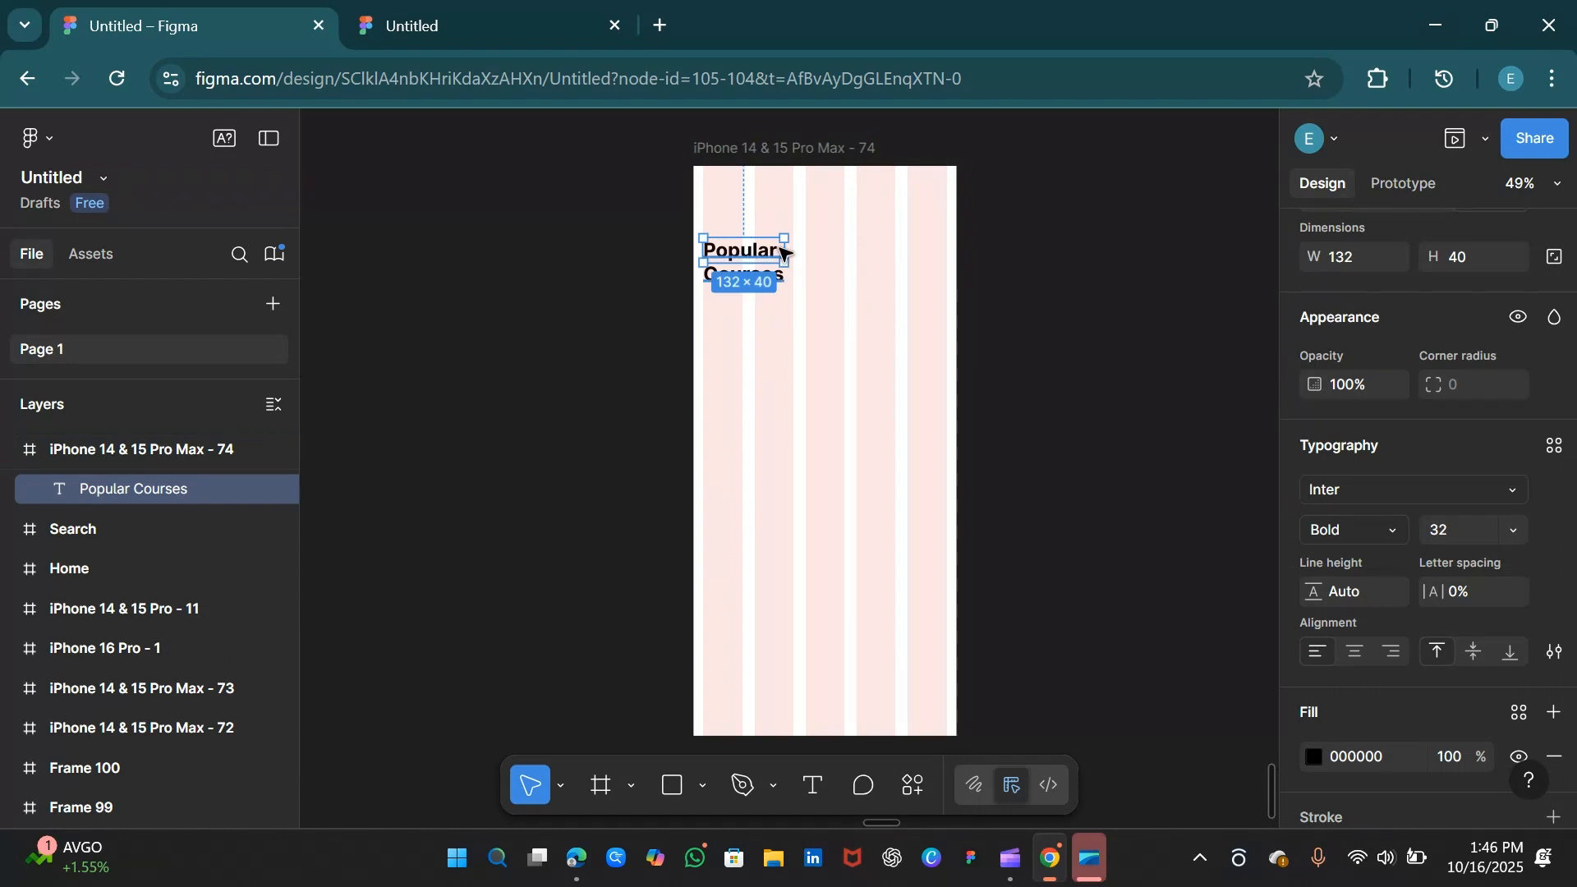
drag(786, 249, 764, 302)
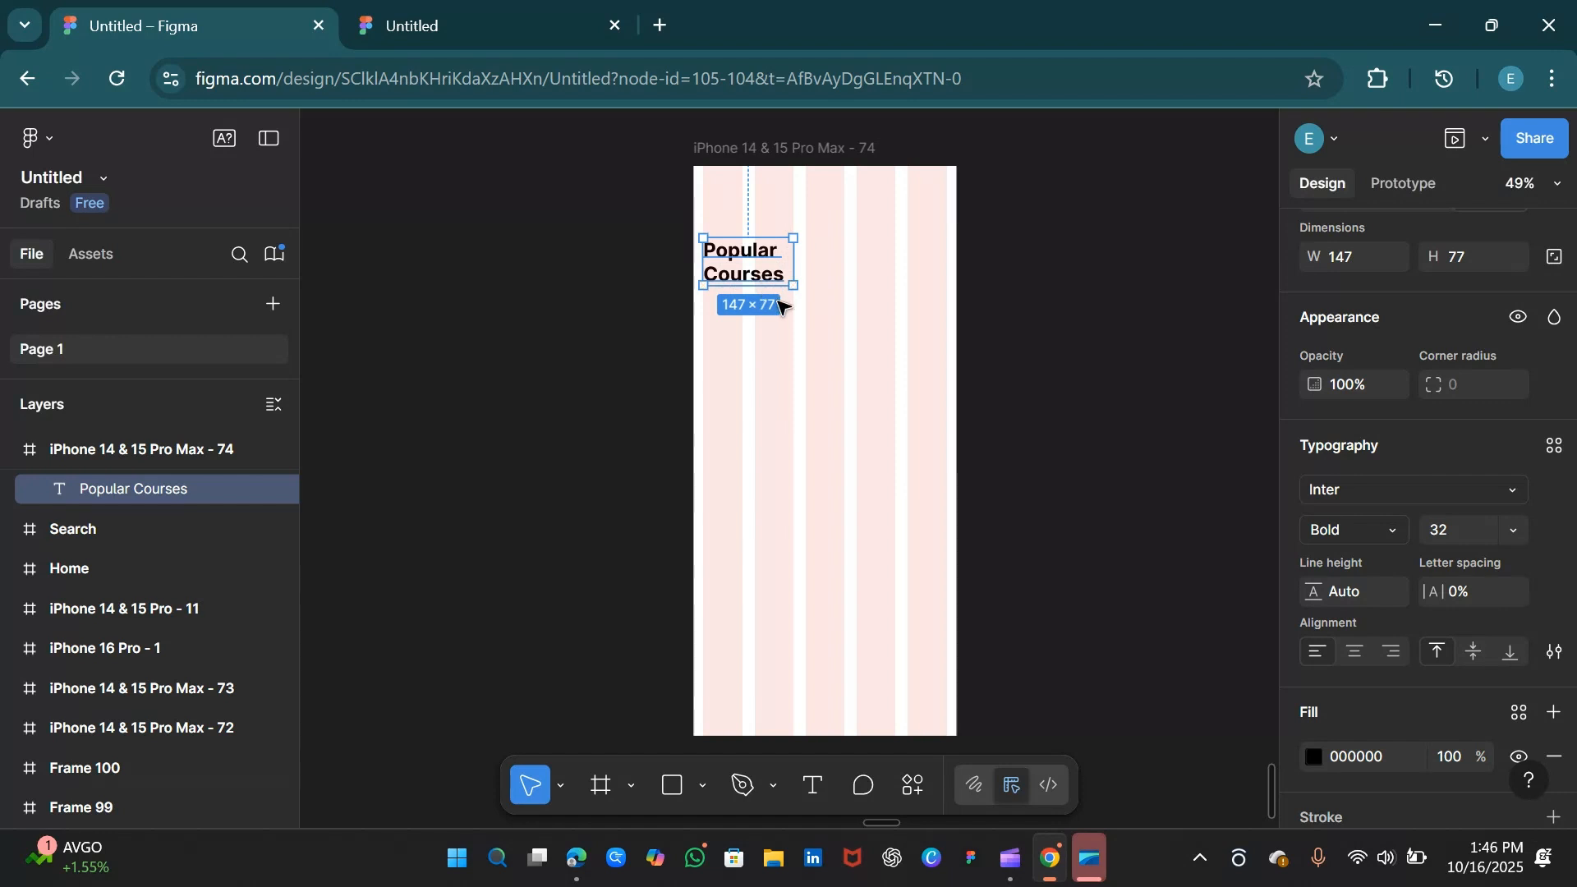
click(796, 315)
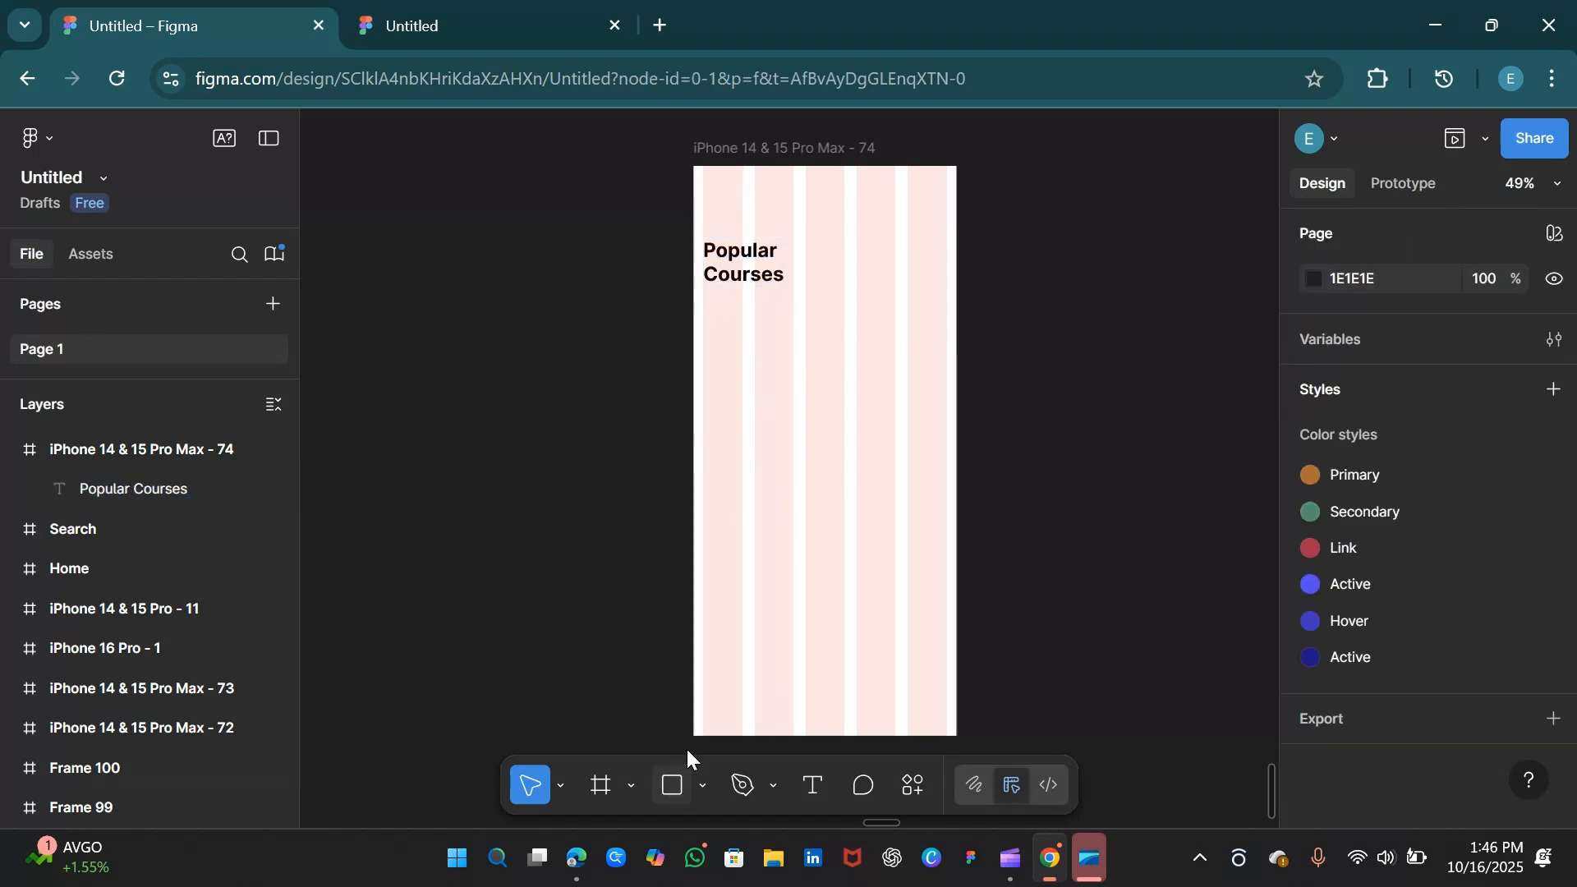
- Draw a rectangle below the heading at the left margin and set its size to 132 × 125
key(r)
drag(703, 317, 797, 420)
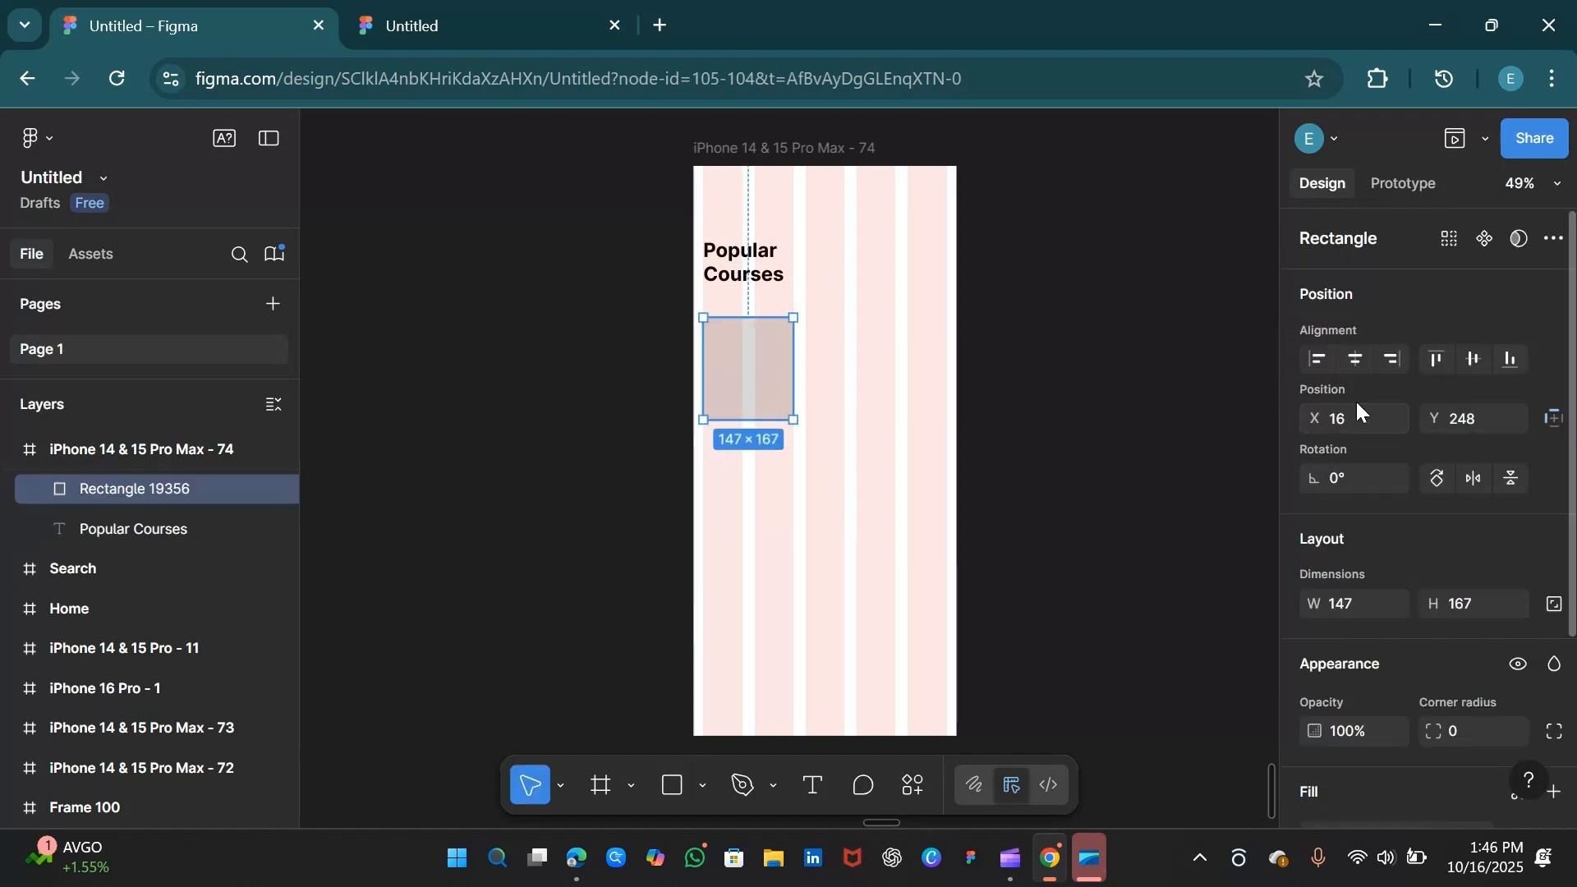
click(1351, 609)
key(Return)
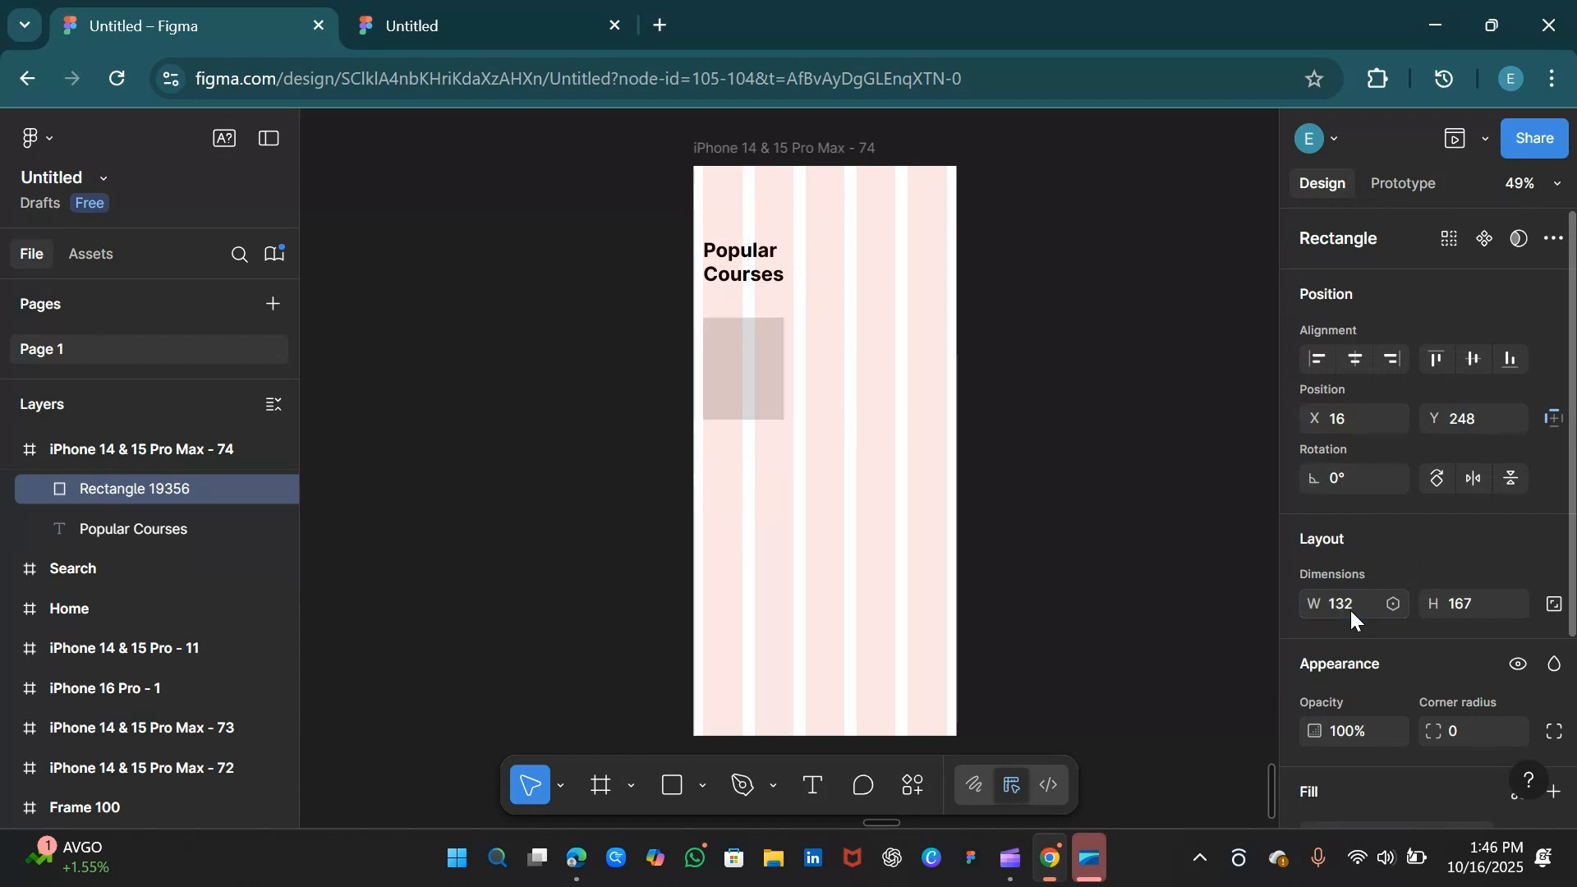
click(1466, 604)
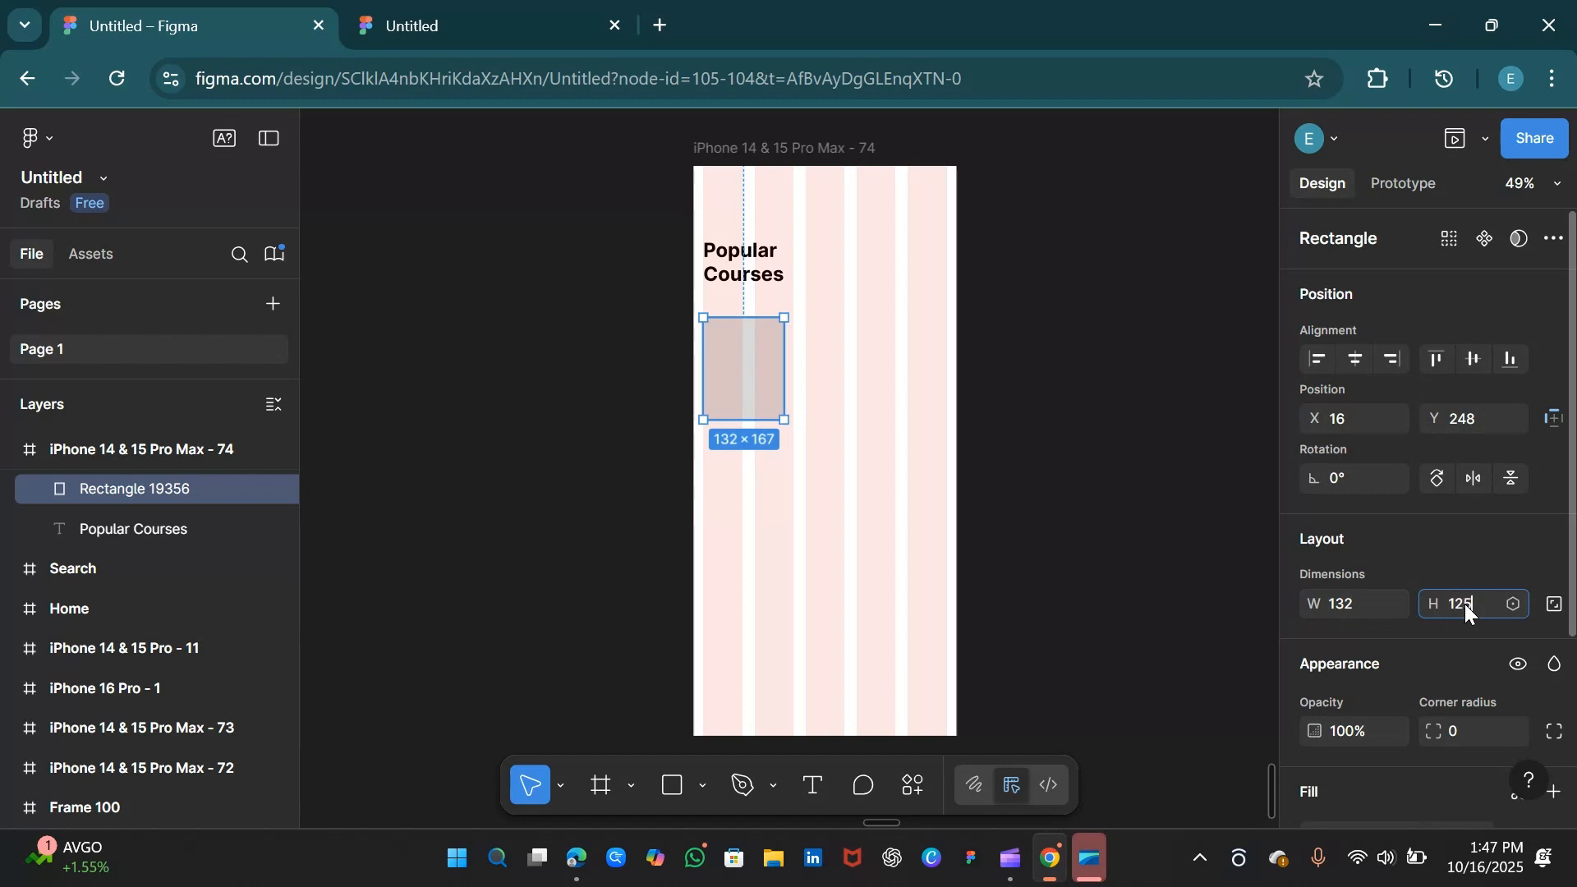
key(Return)
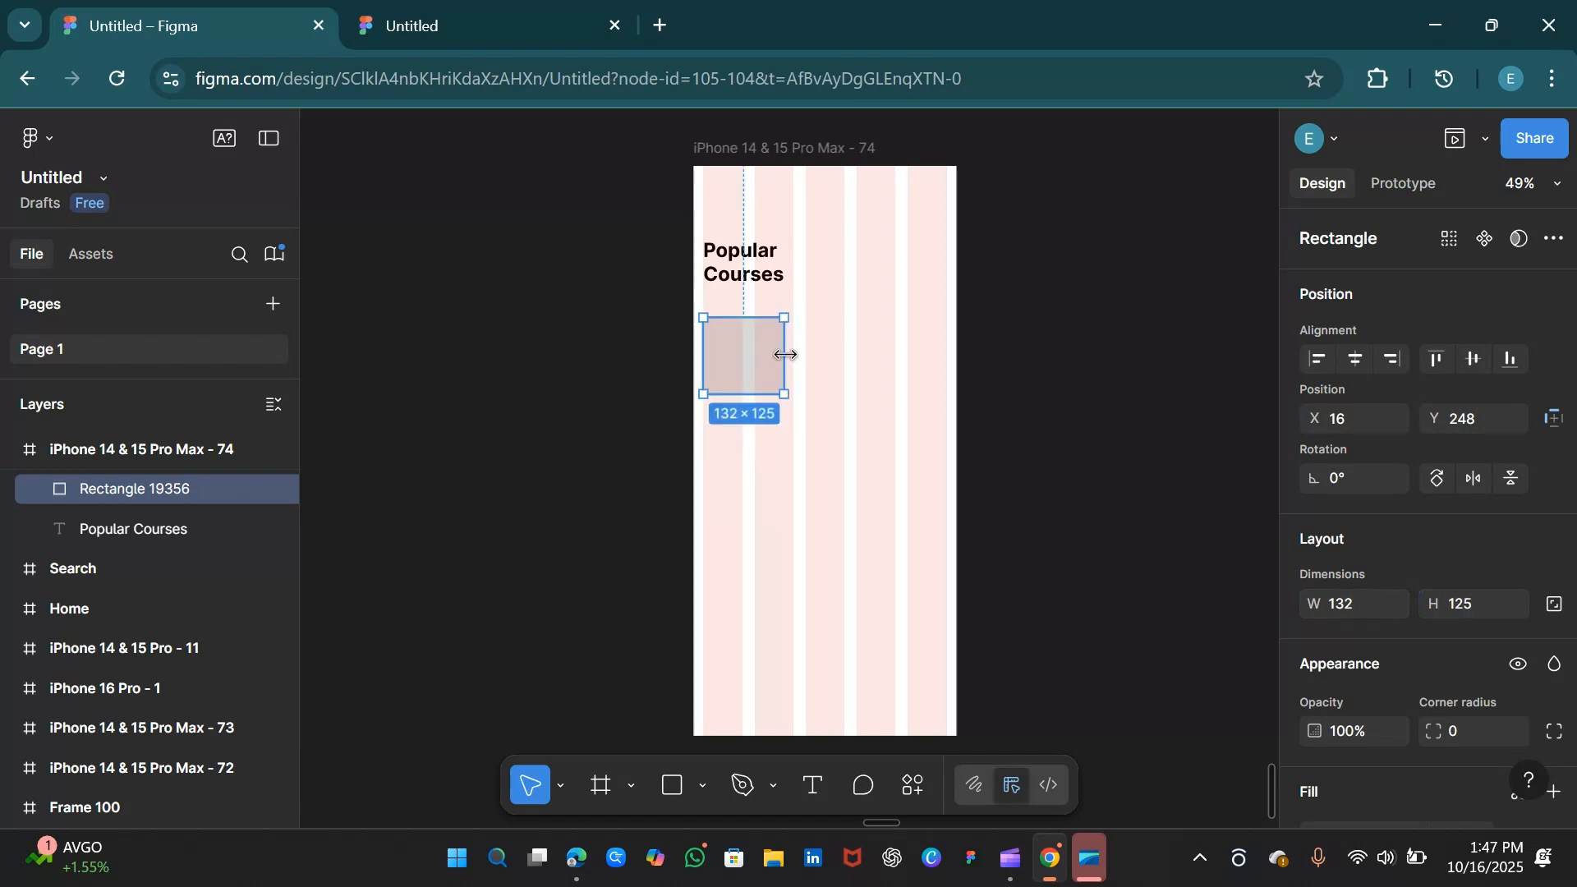
- Set the rectangle's corner radius to 16
click(1465, 732)
text(16)
key(Return)
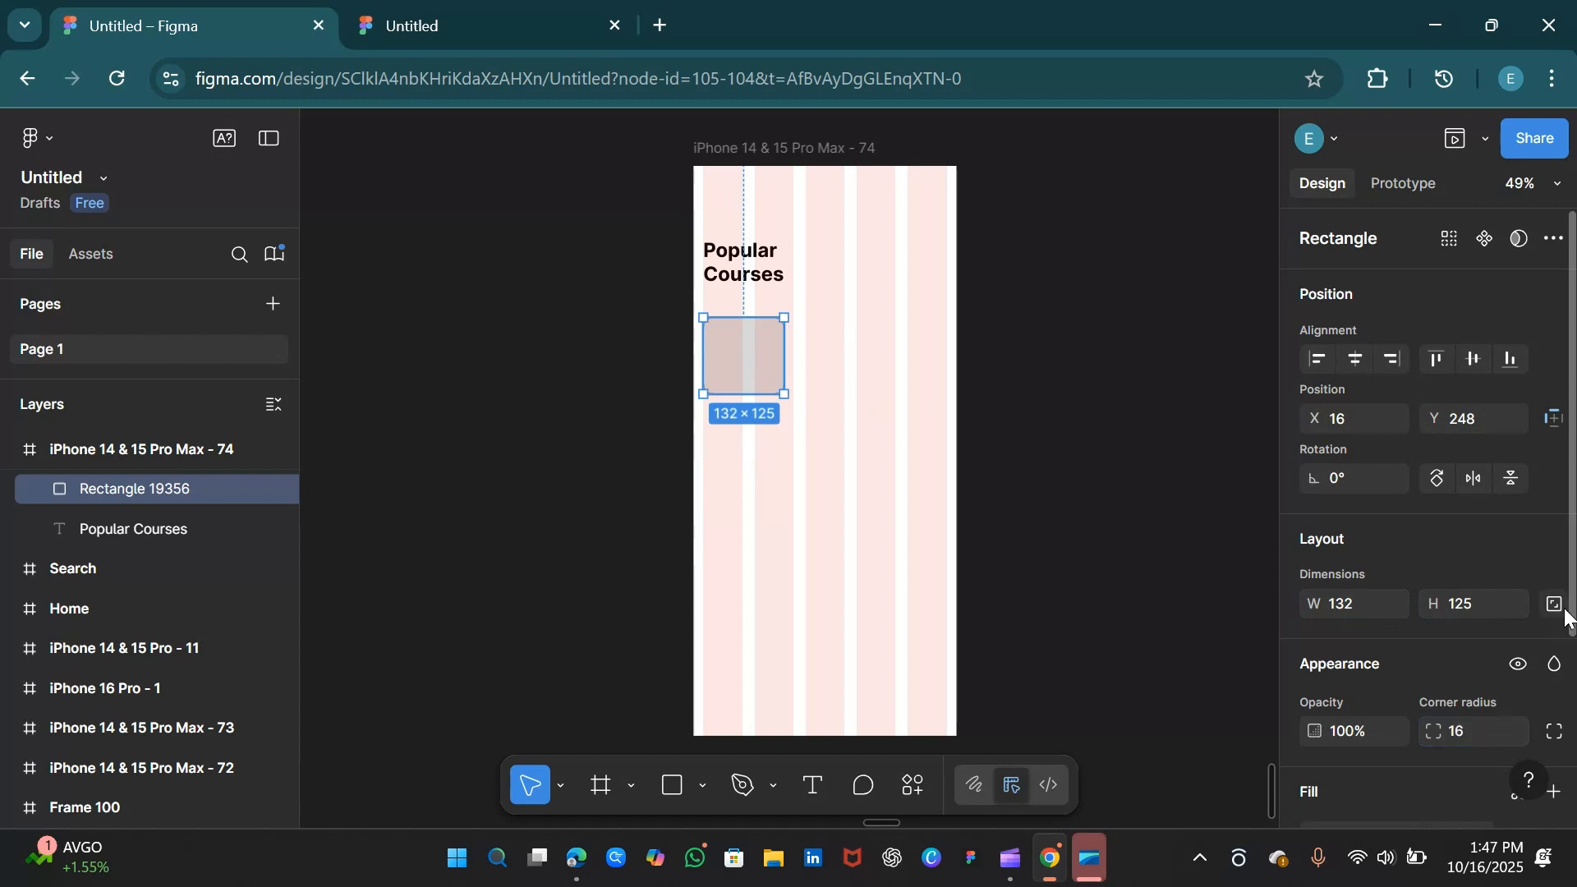
- Apply the Mint library colour style as the rectangle's fill
scroll(1488, 600, down, 3)
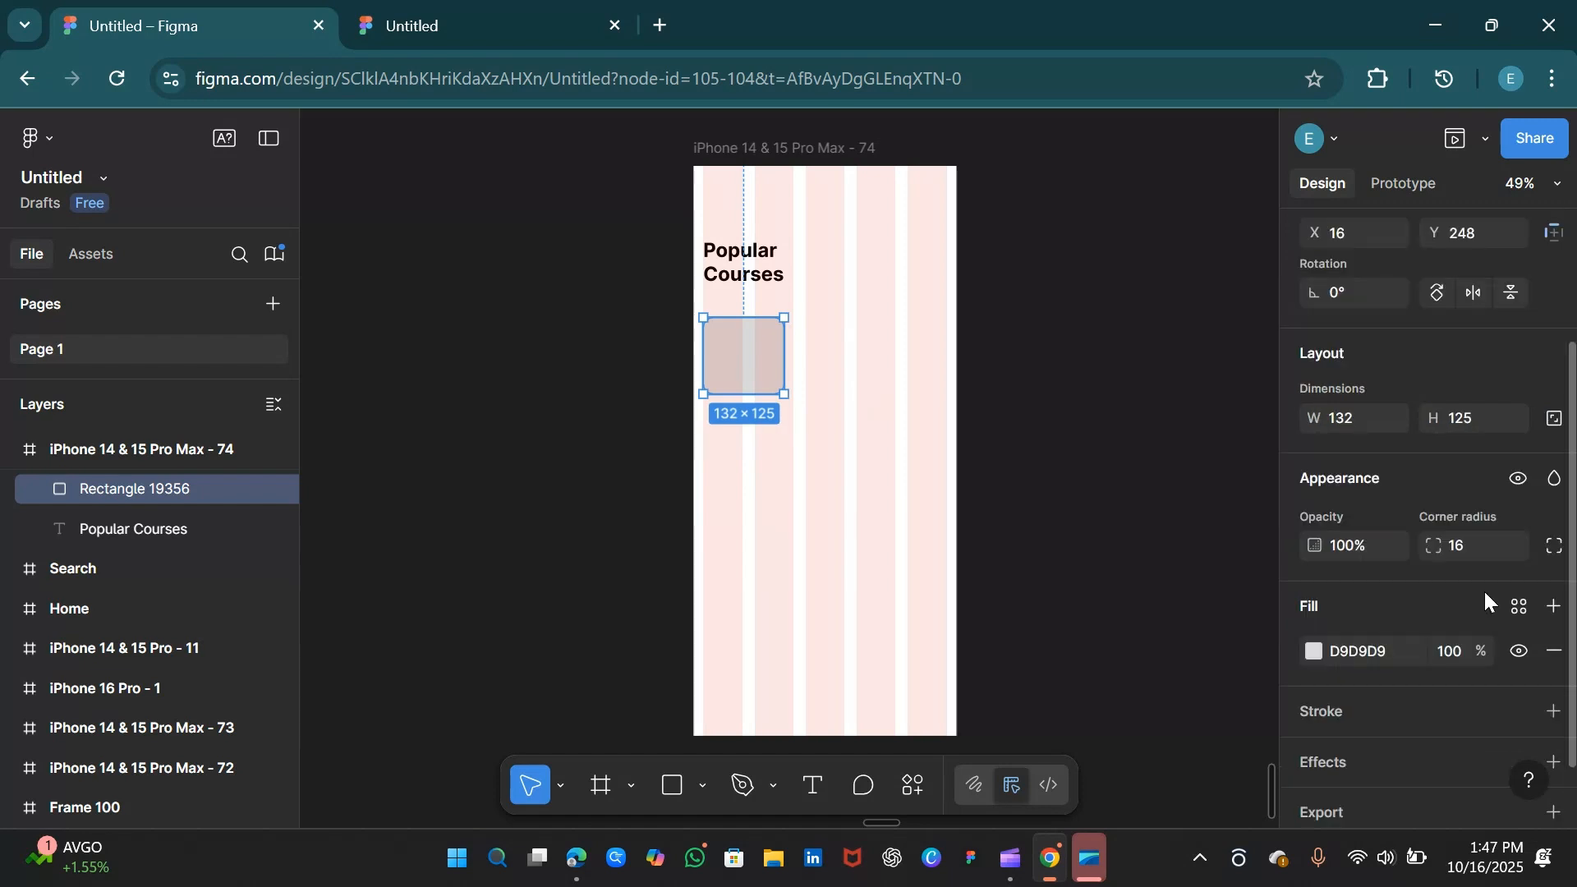
click(1555, 615)
click(1315, 652)
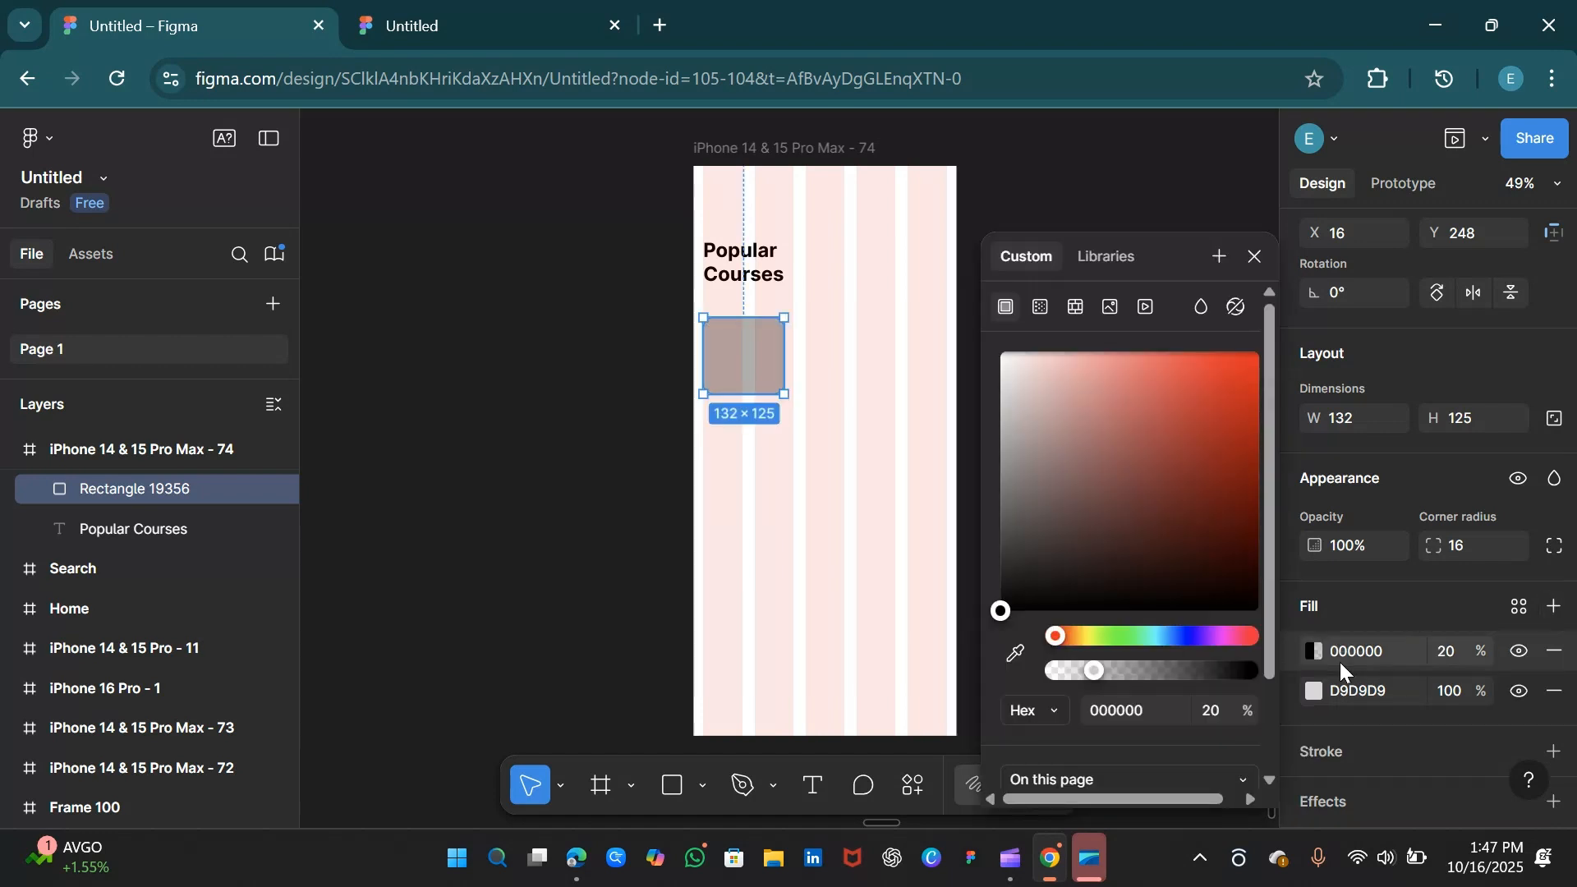
click(1520, 608)
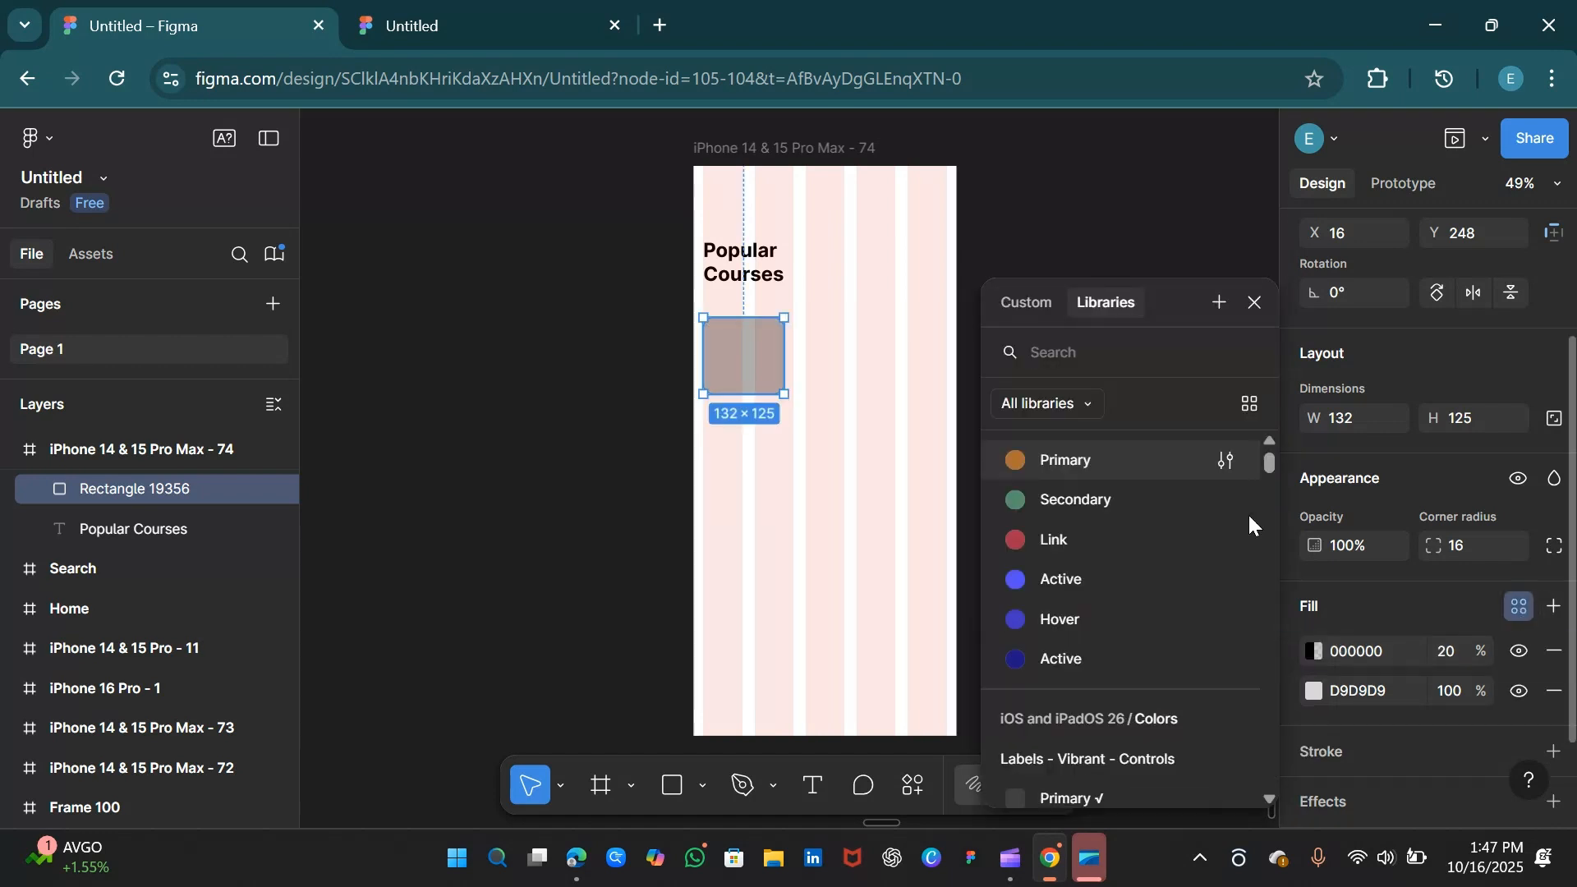
scroll(1270, 801, down, 6)
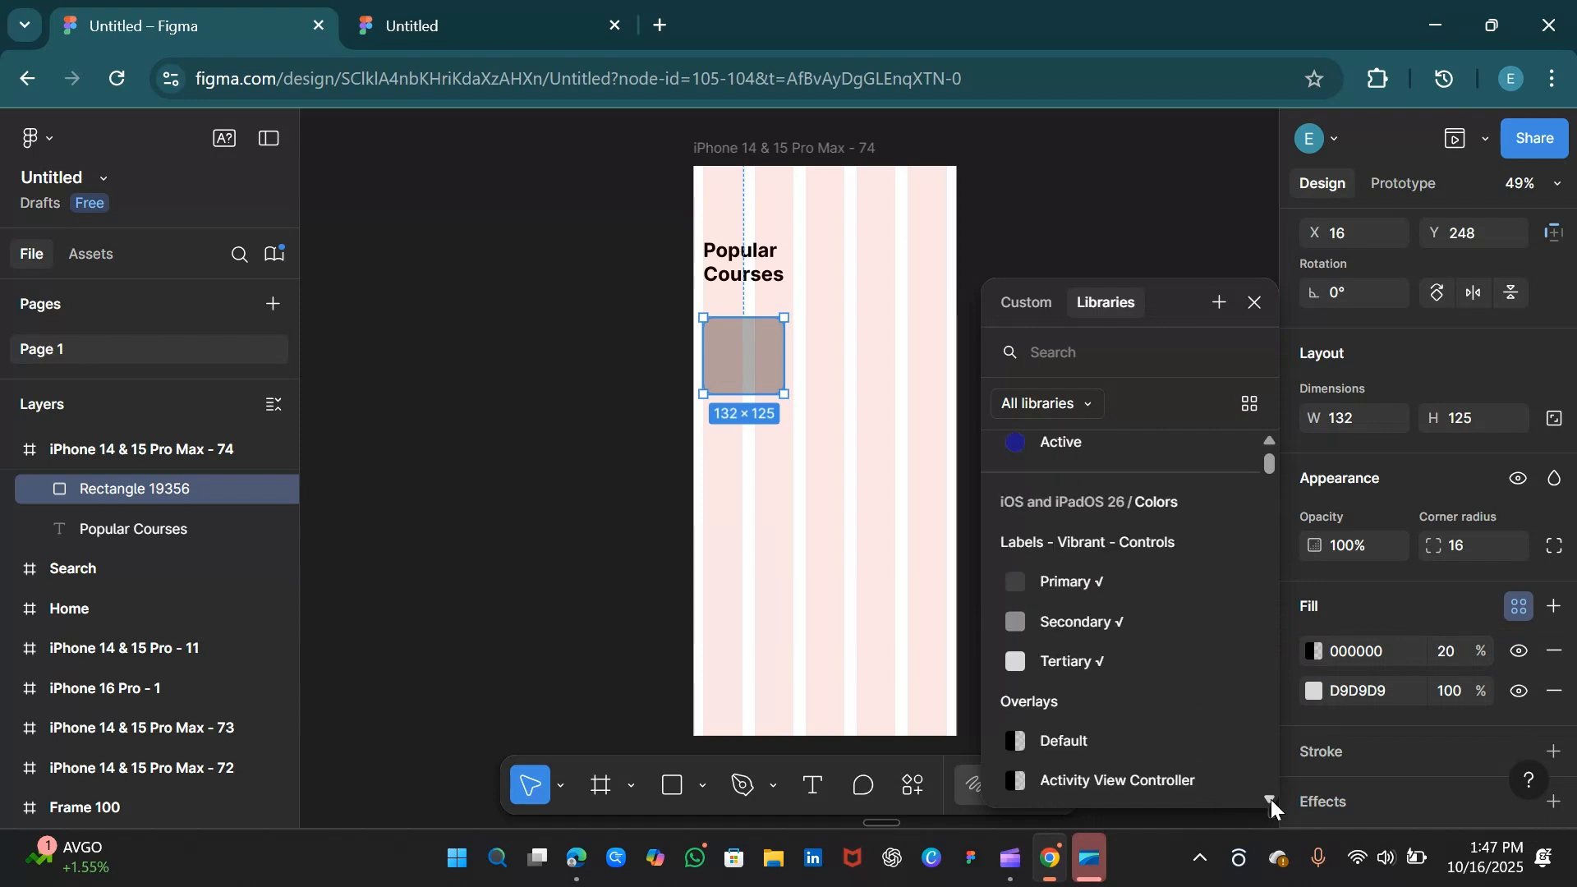
scroll(1270, 800, down, 10)
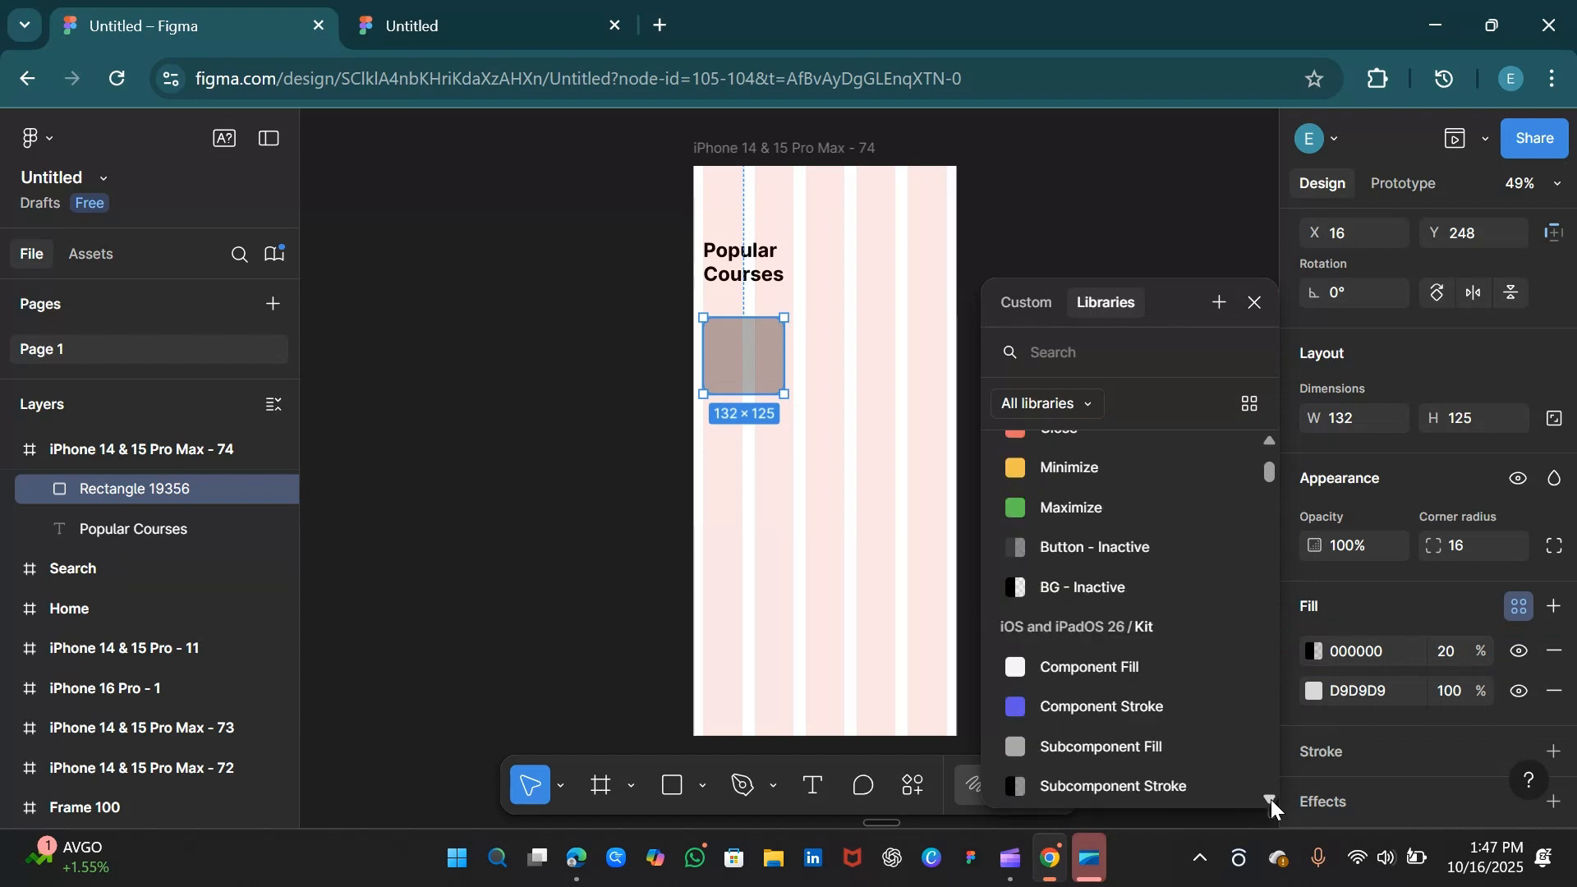
scroll(1270, 800, down, 5)
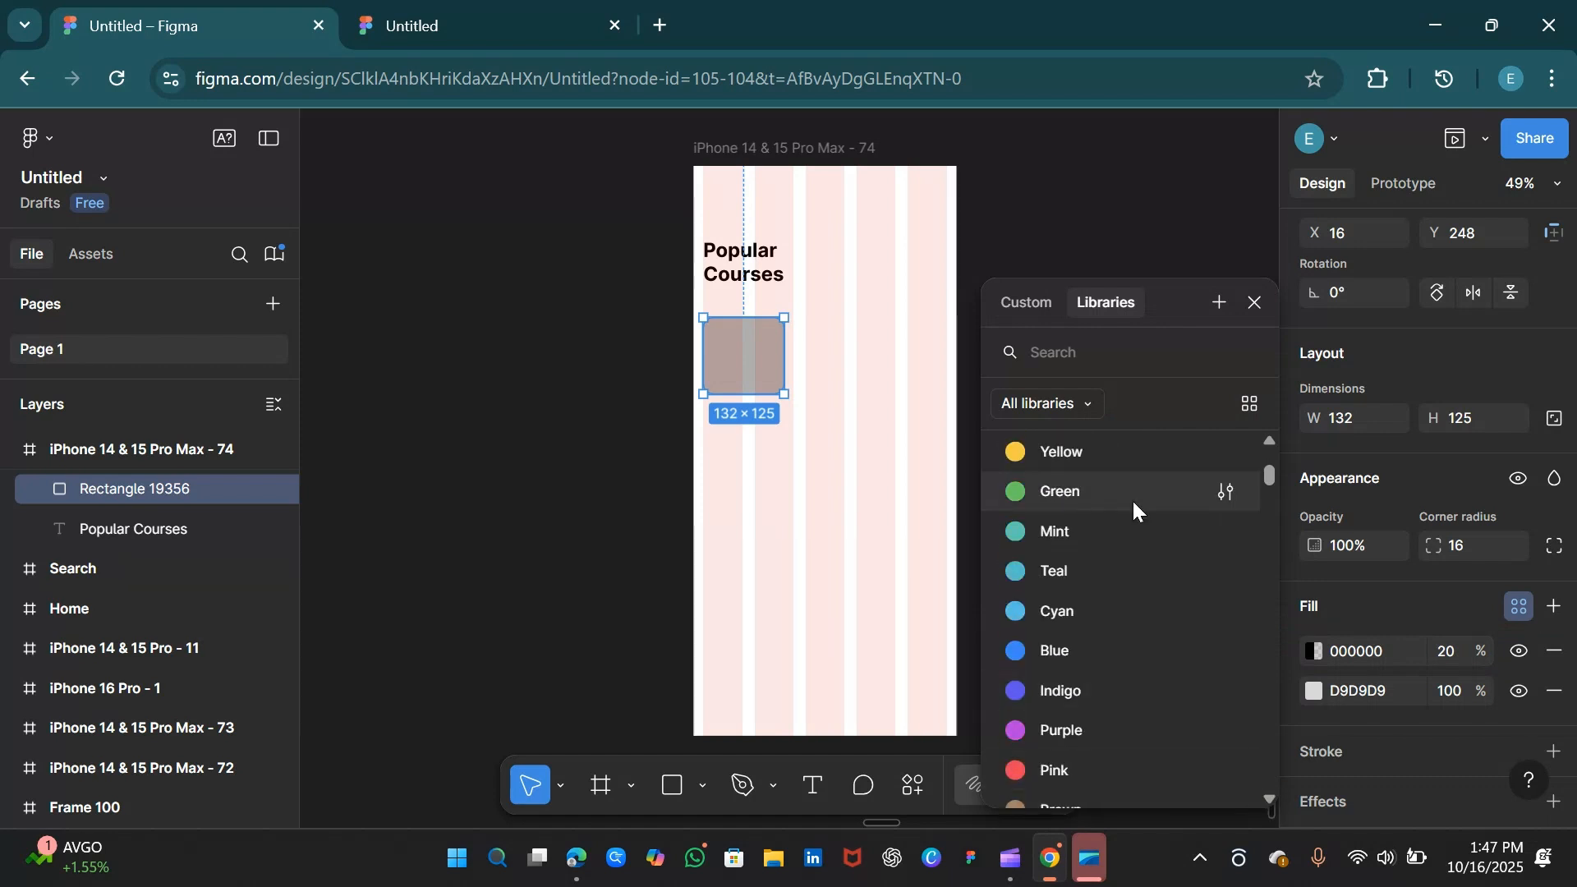
click(1056, 533)
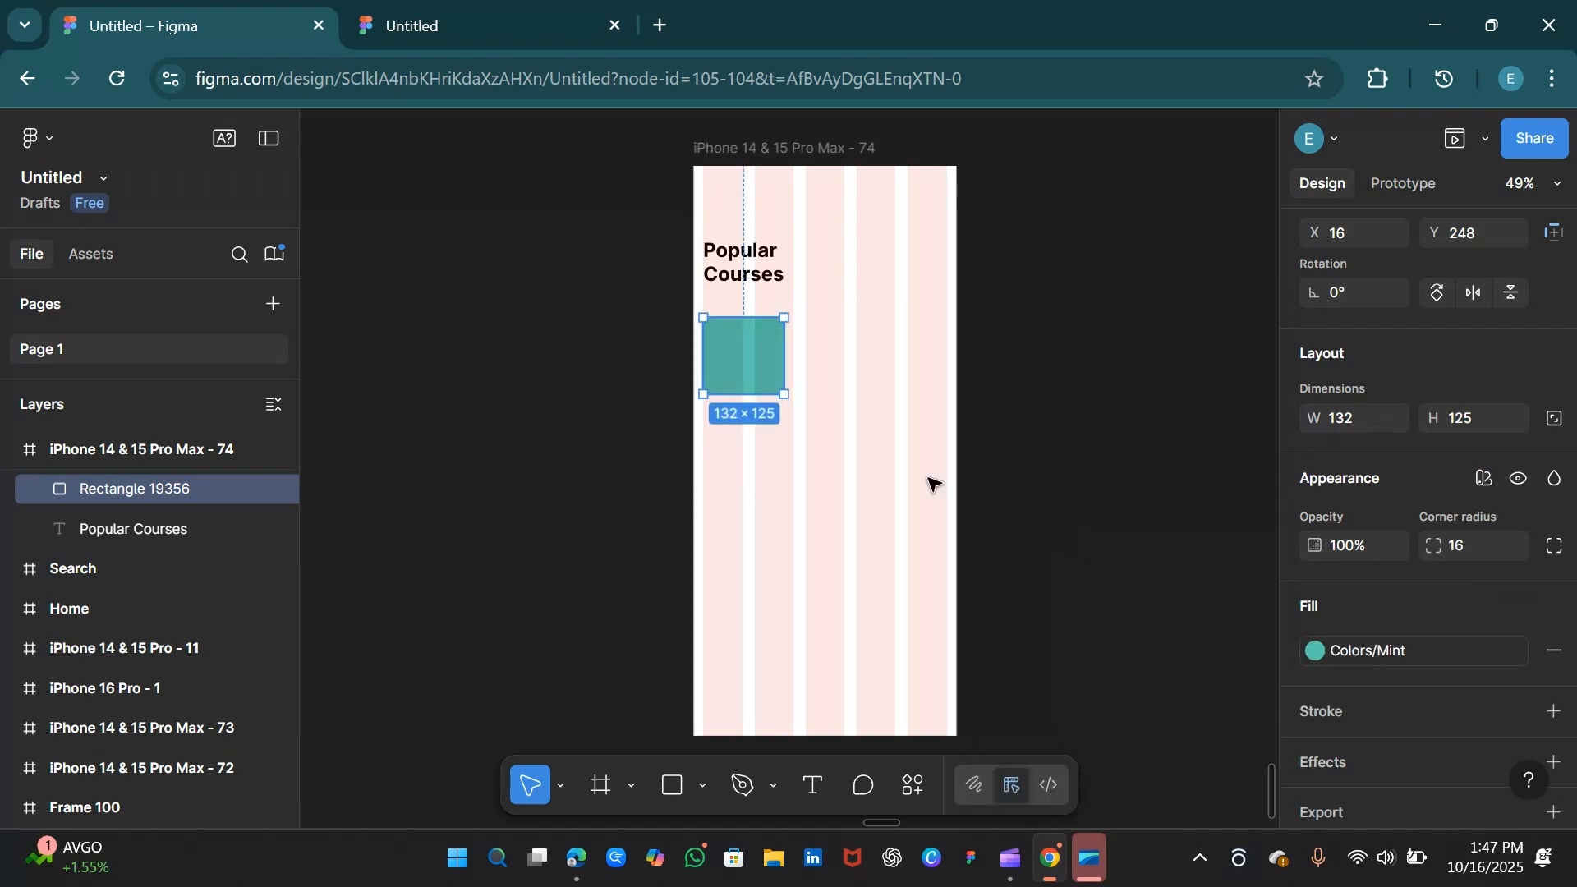
- Duplicate the mint rectangle, place the copy beside it at about X 163, and change the copy's fill to the Blue library style
key(ctrl+d)
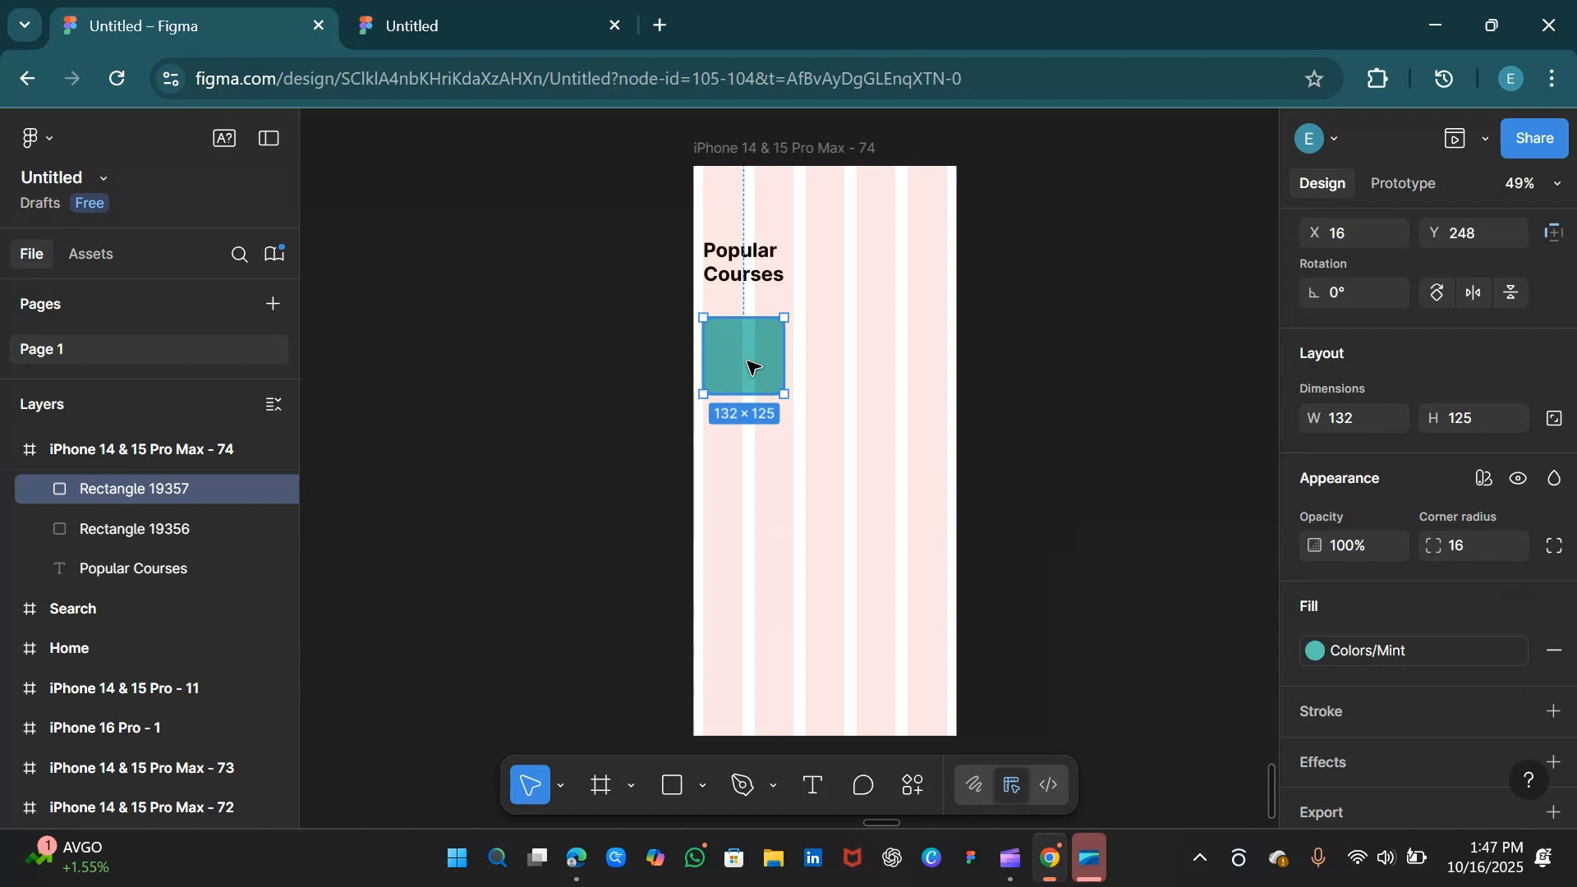
drag(749, 362, 850, 368)
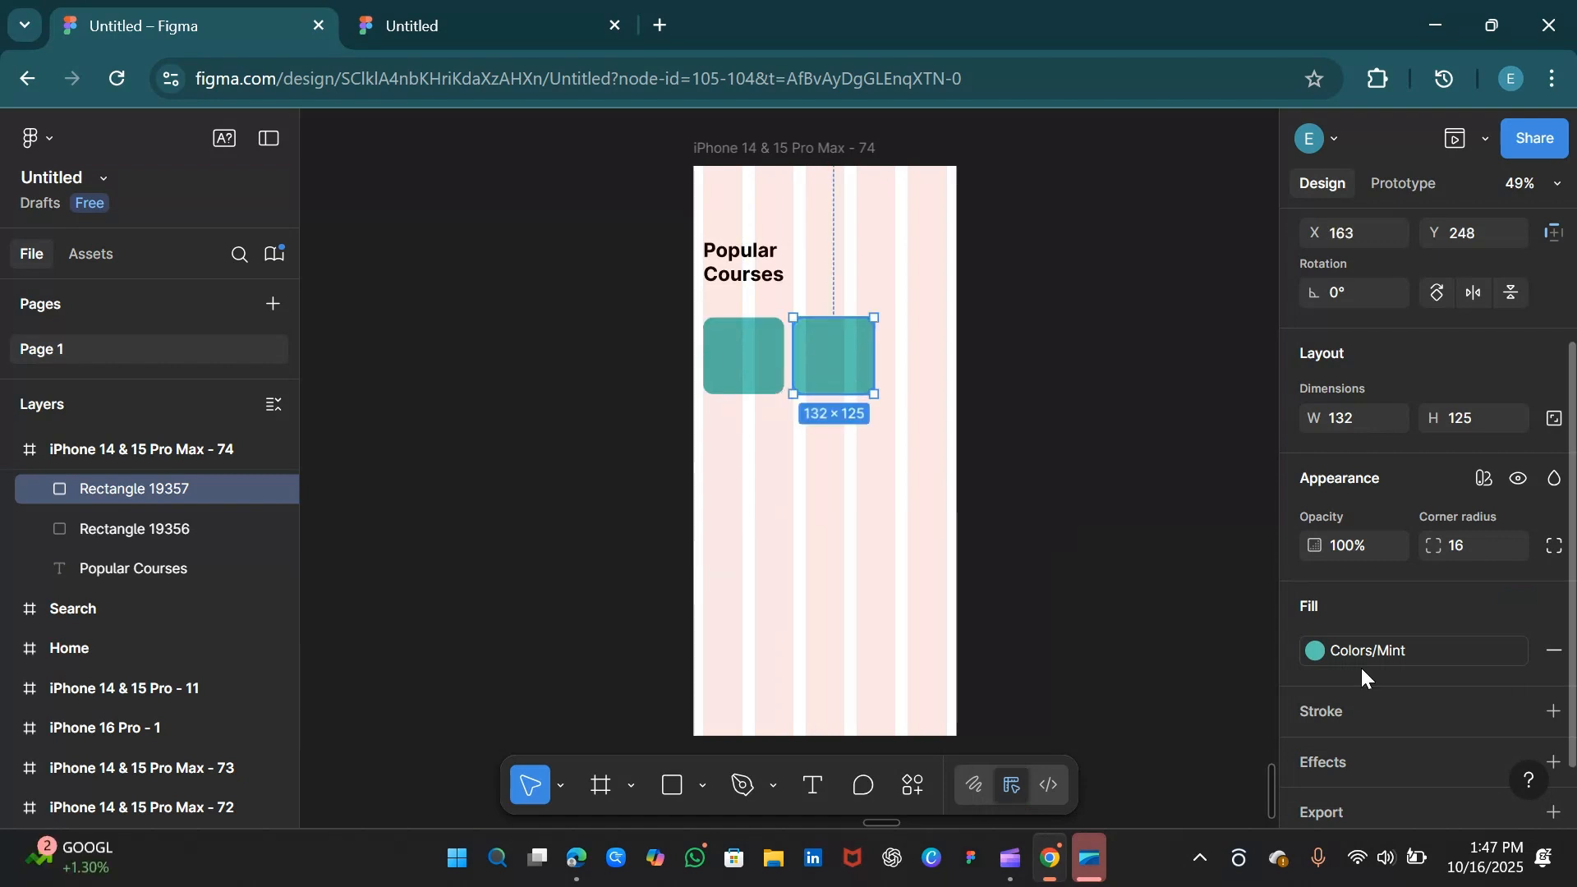
click(1313, 652)
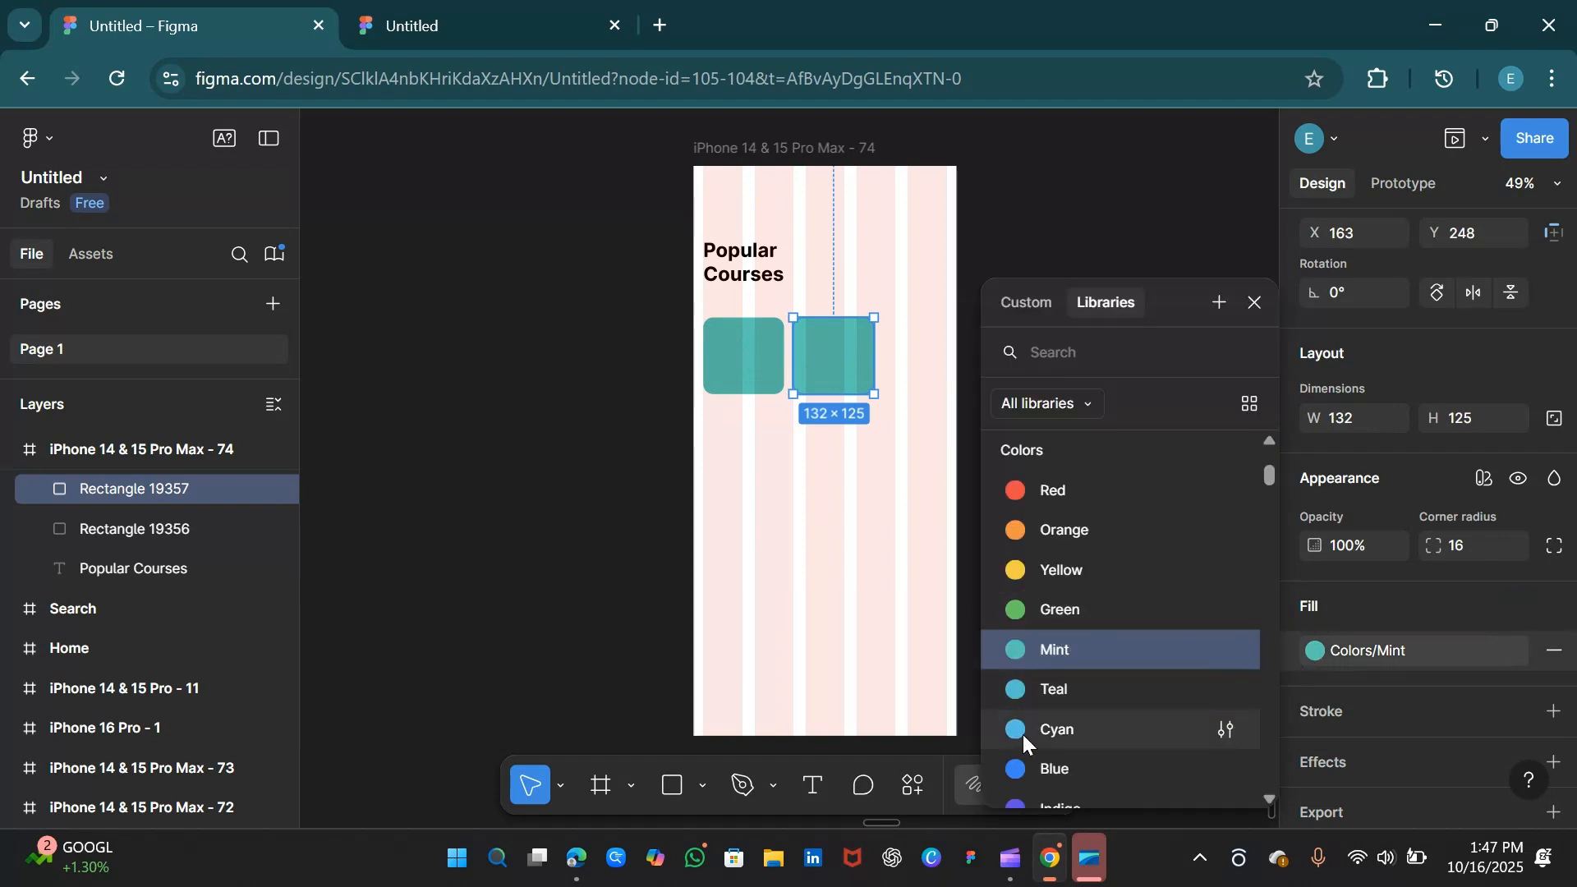
click(1044, 772)
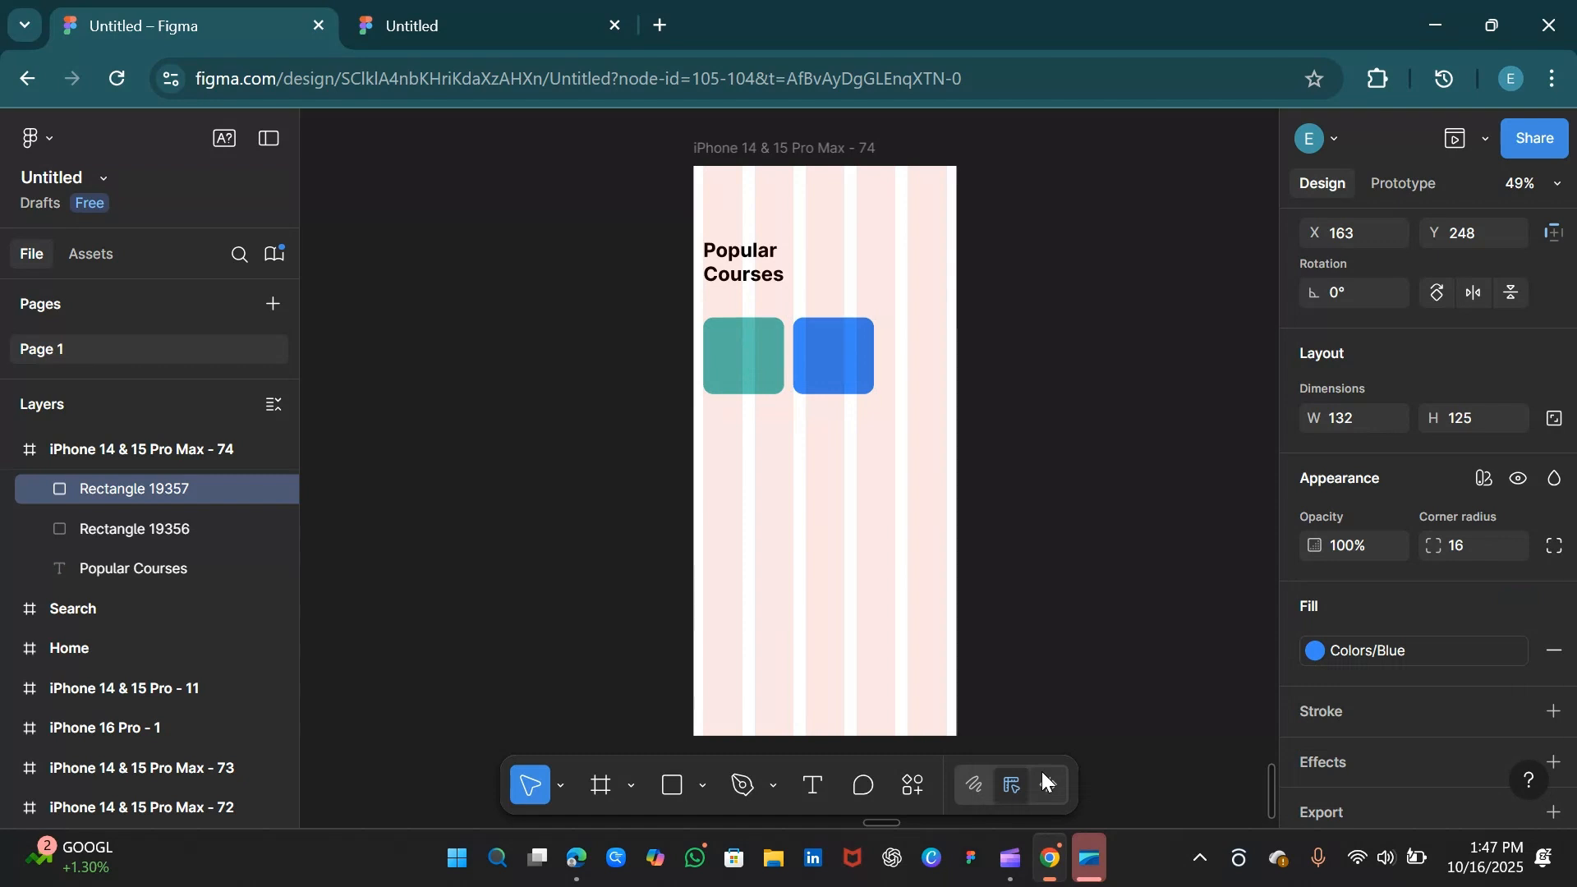
- Duplicate the blue rectangle with the same spacing to its right and change the copy's fill to the Green library style
key(ctrl+d)
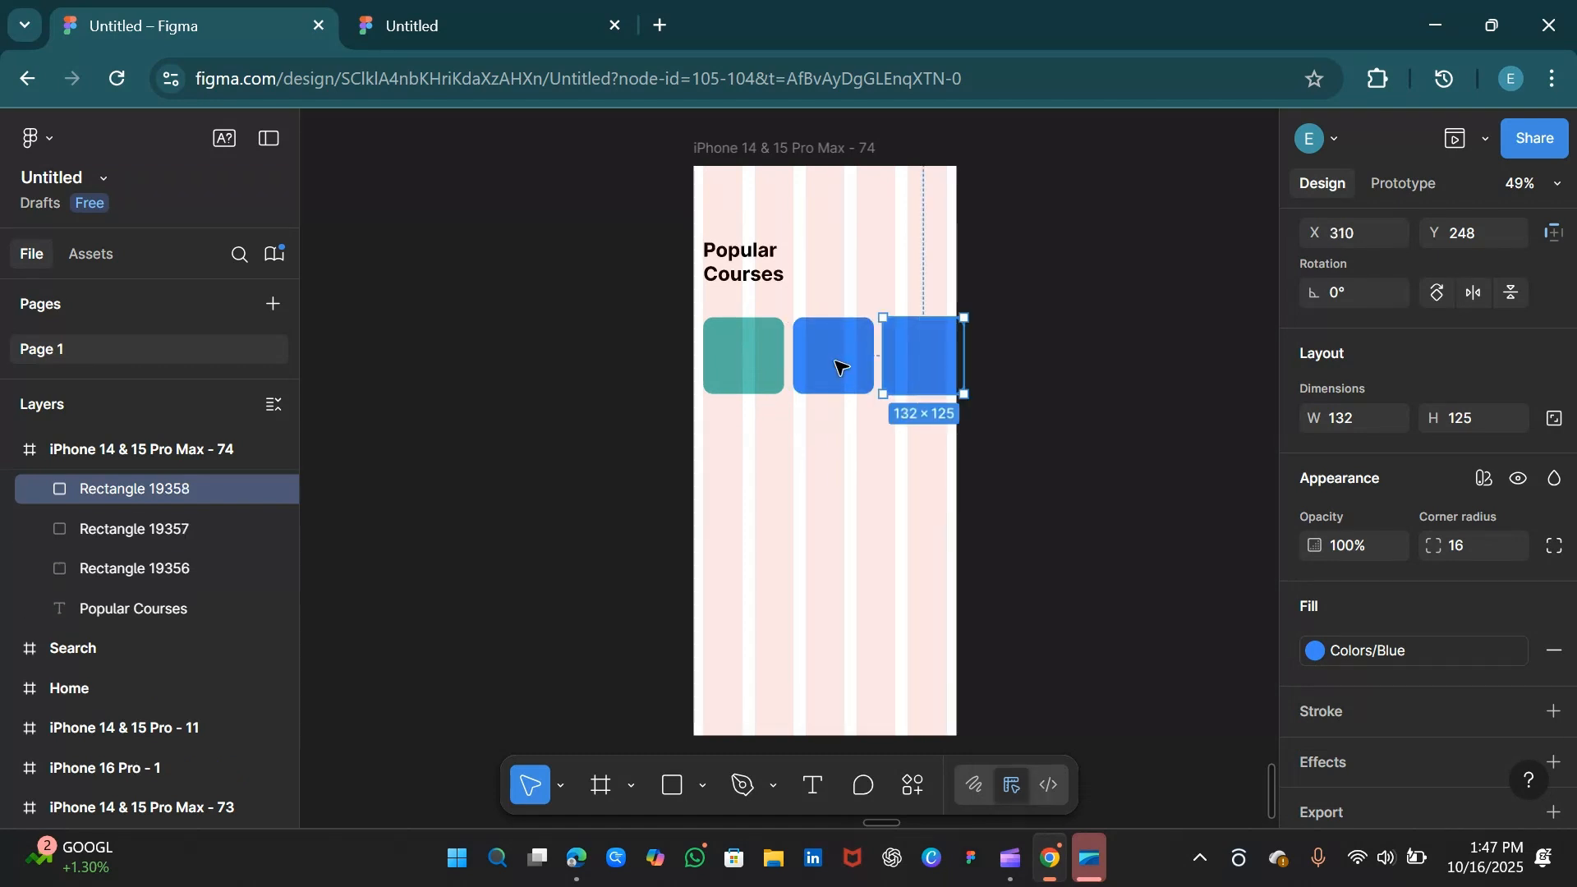
click(1315, 651)
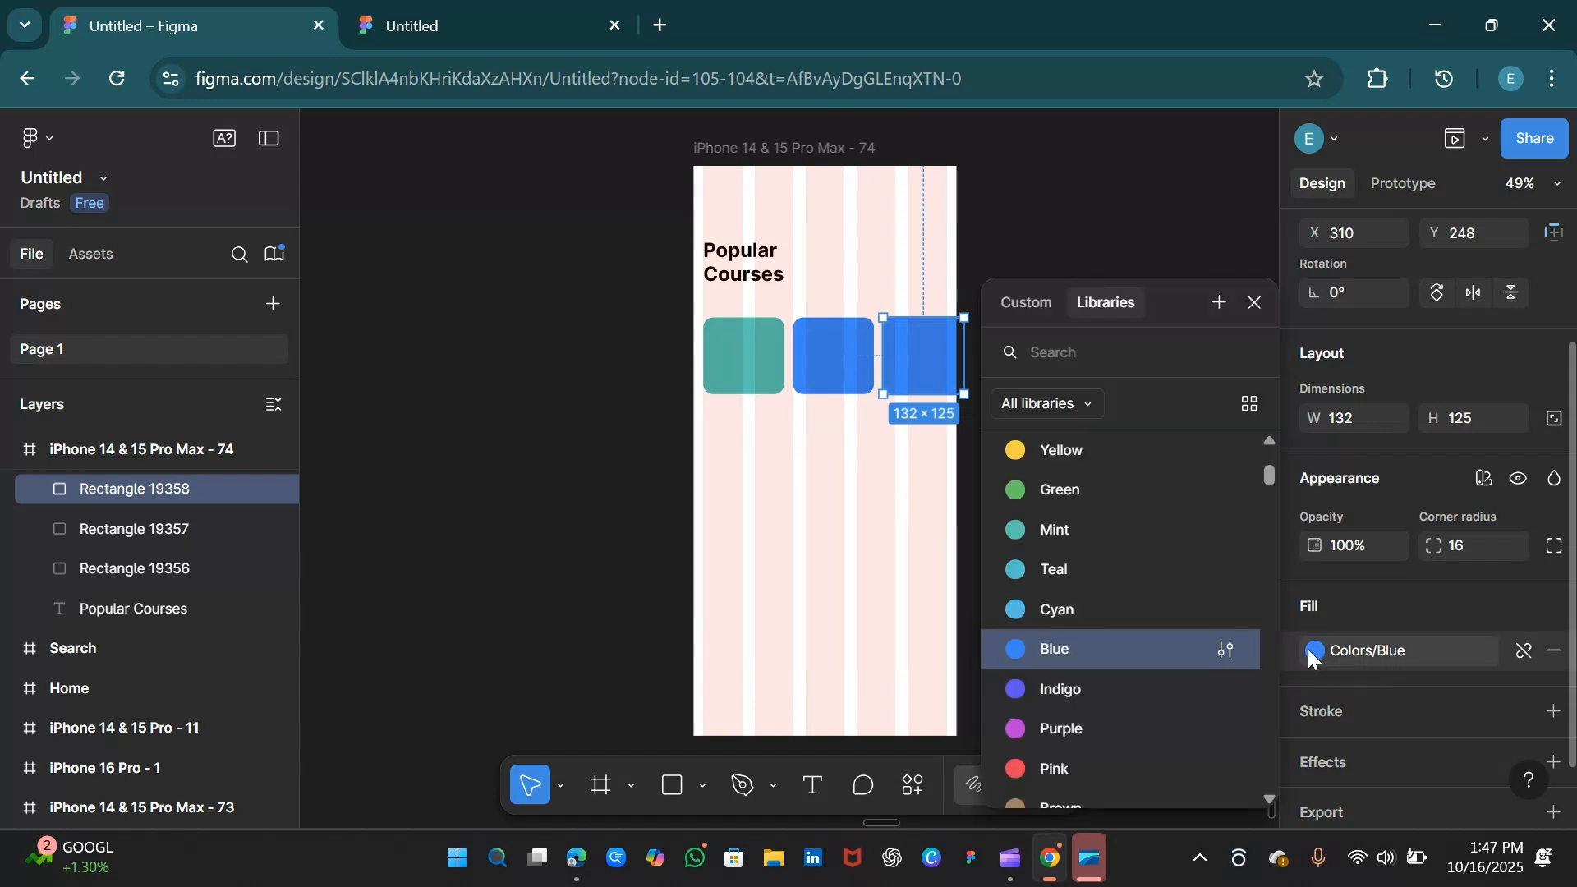
click(1055, 492)
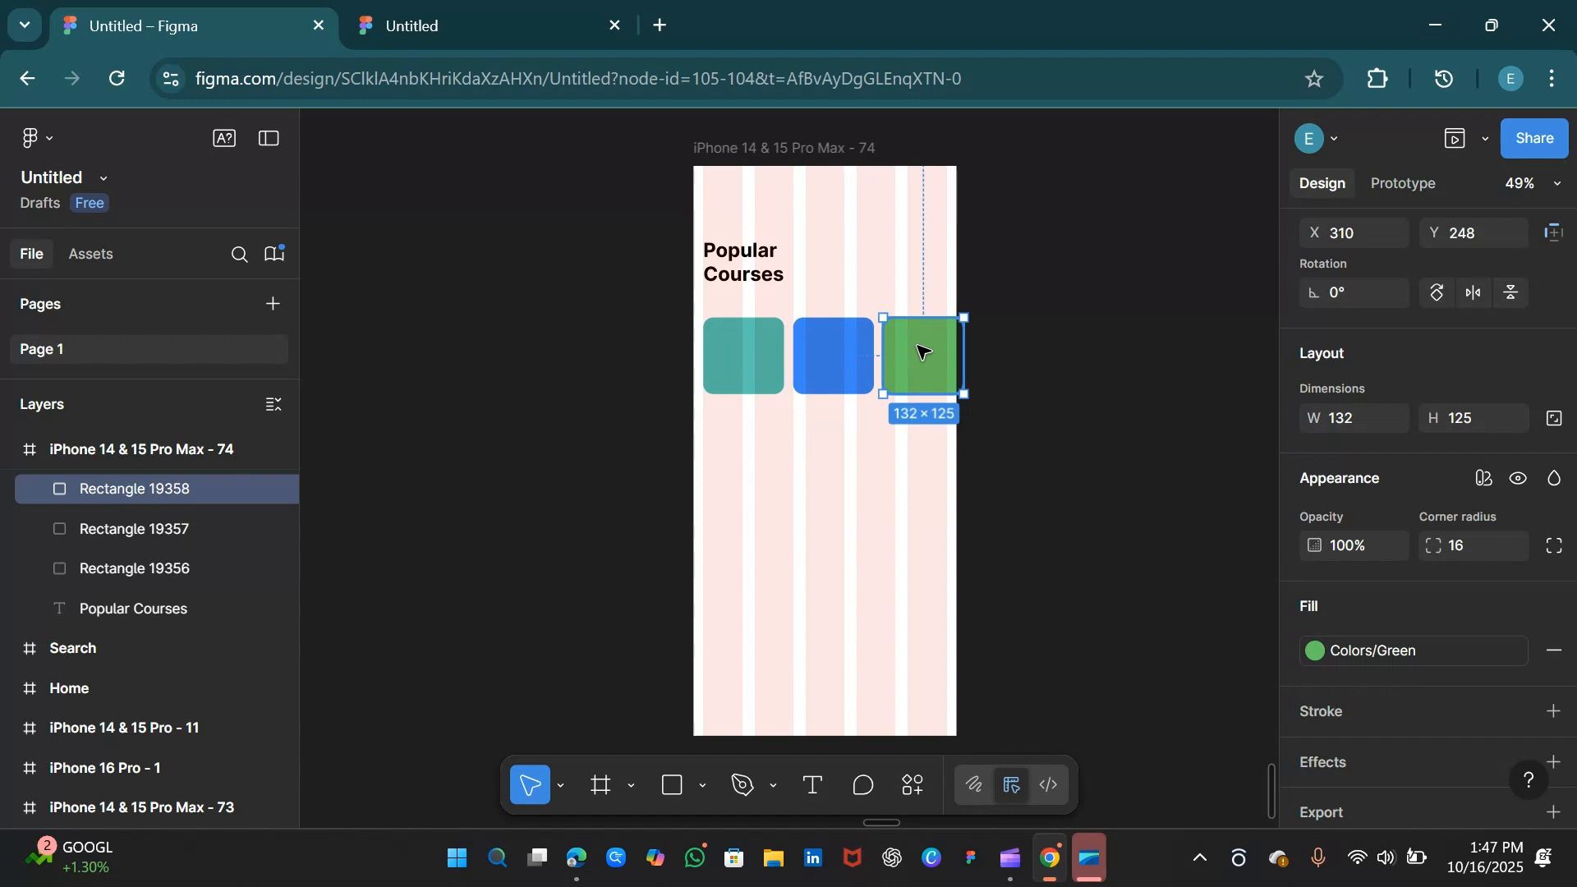
- Duplicate the green rectangle with the same spacing and change the copy's fill to the Yellow library style
key(ctrl+d)
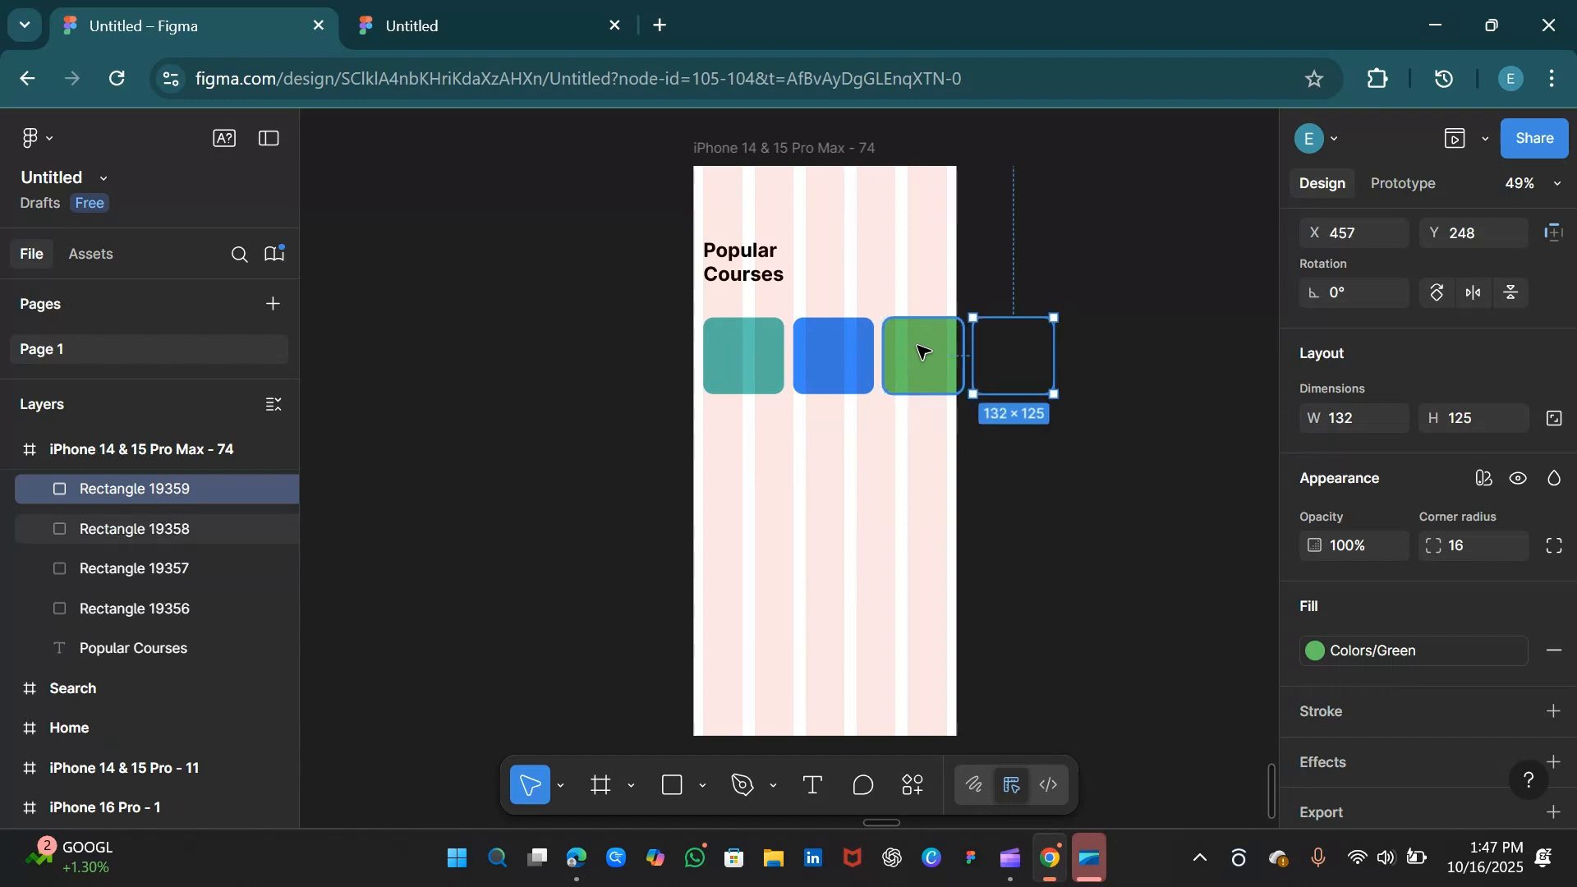
click(1316, 653)
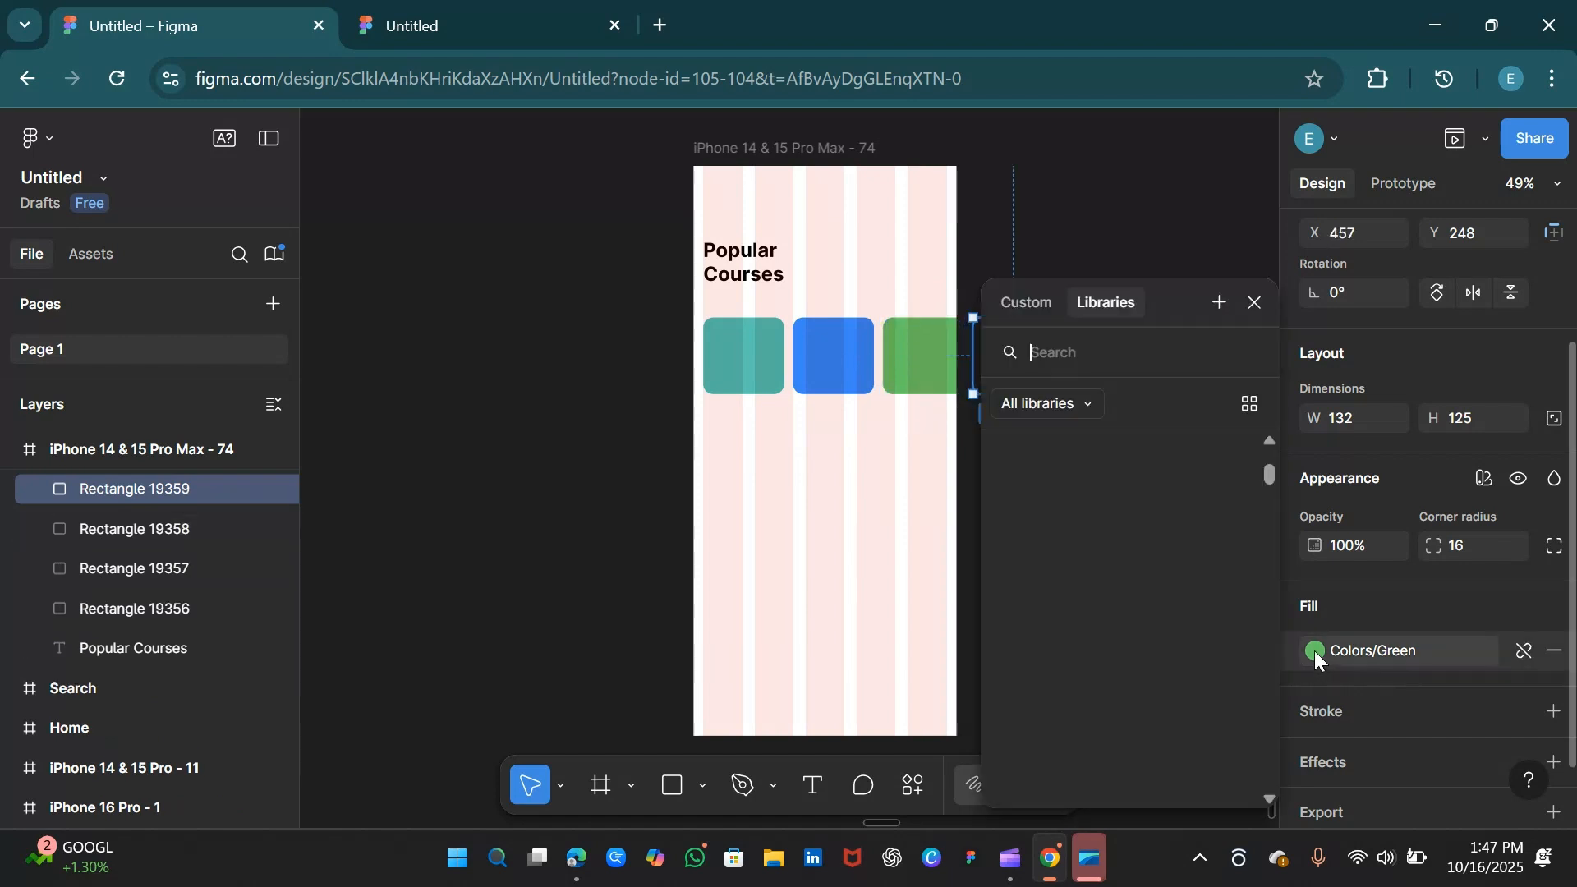
click(1106, 608)
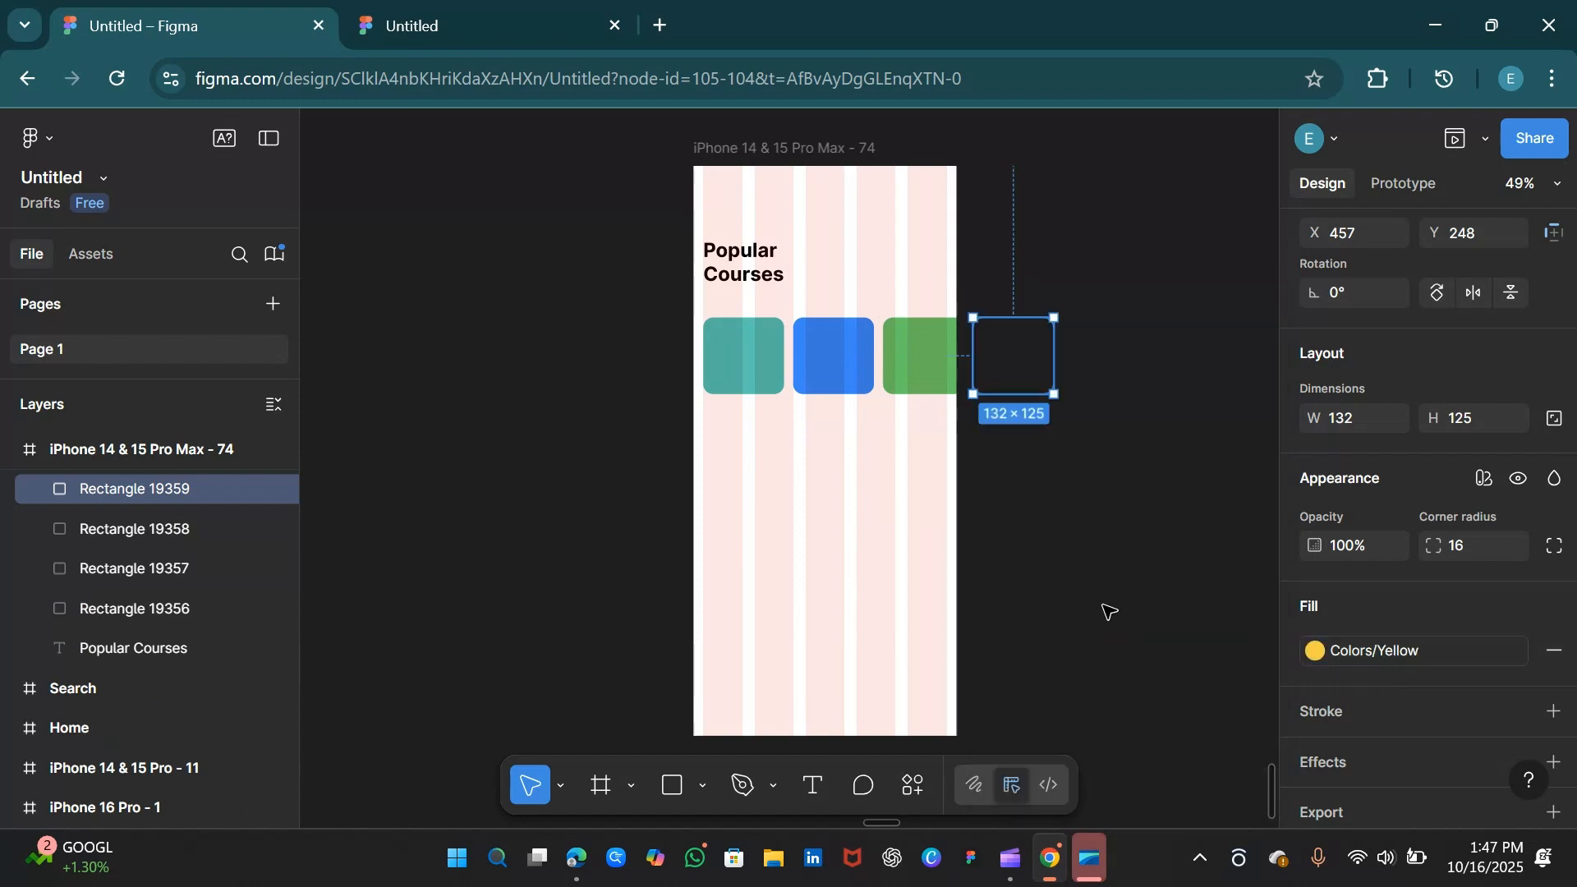
- Turn off Clip content for the phone frame so the cards beyond its edge can be selected
click(669, 306)
click(736, 344)
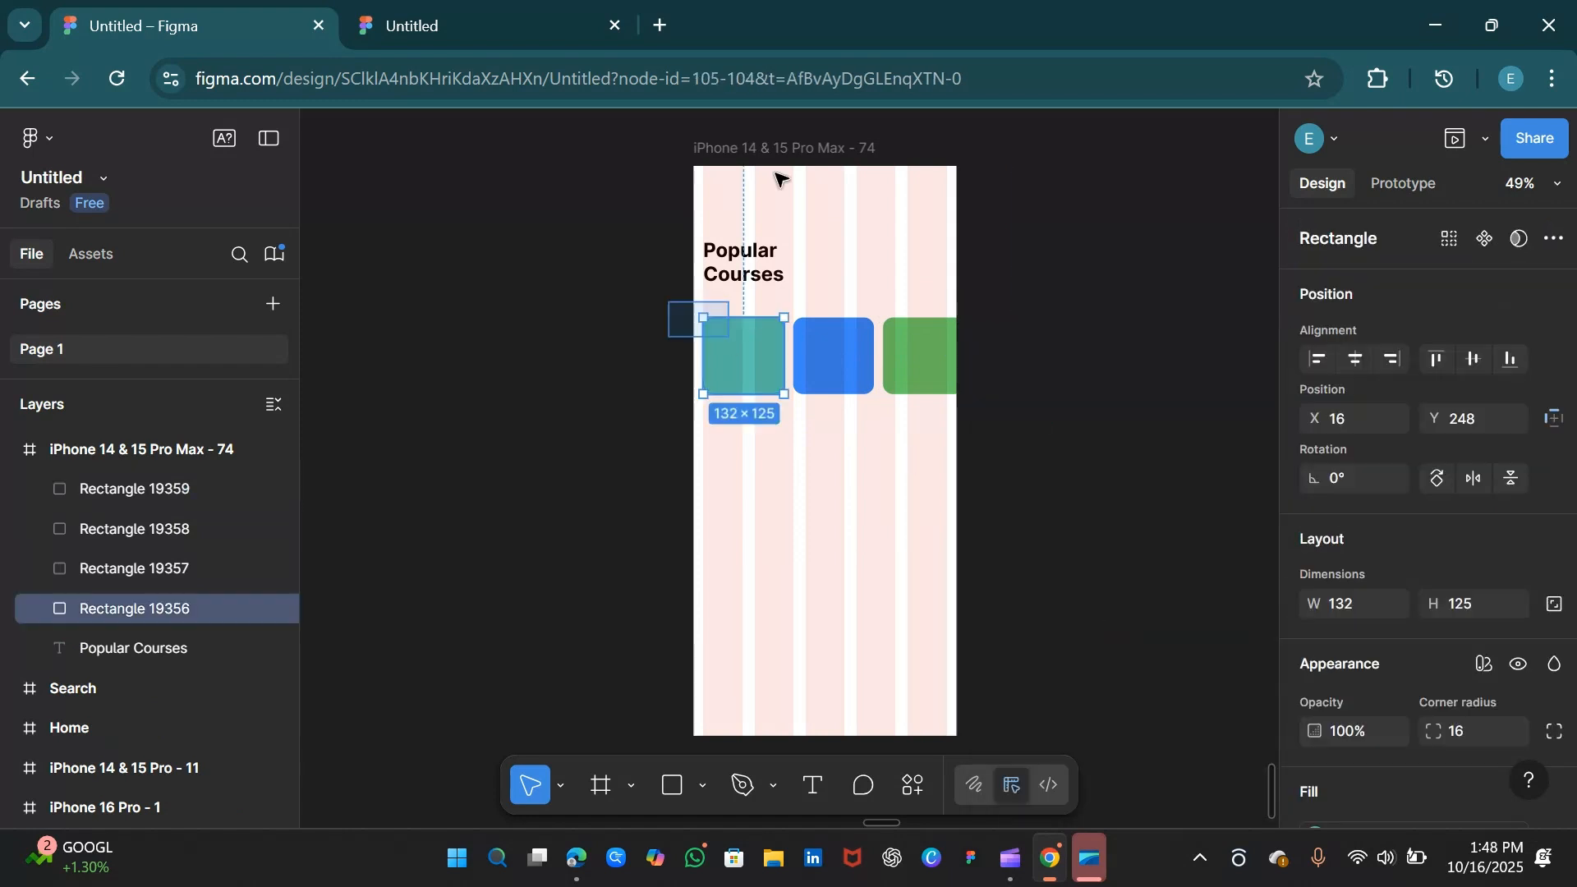
click(772, 153)
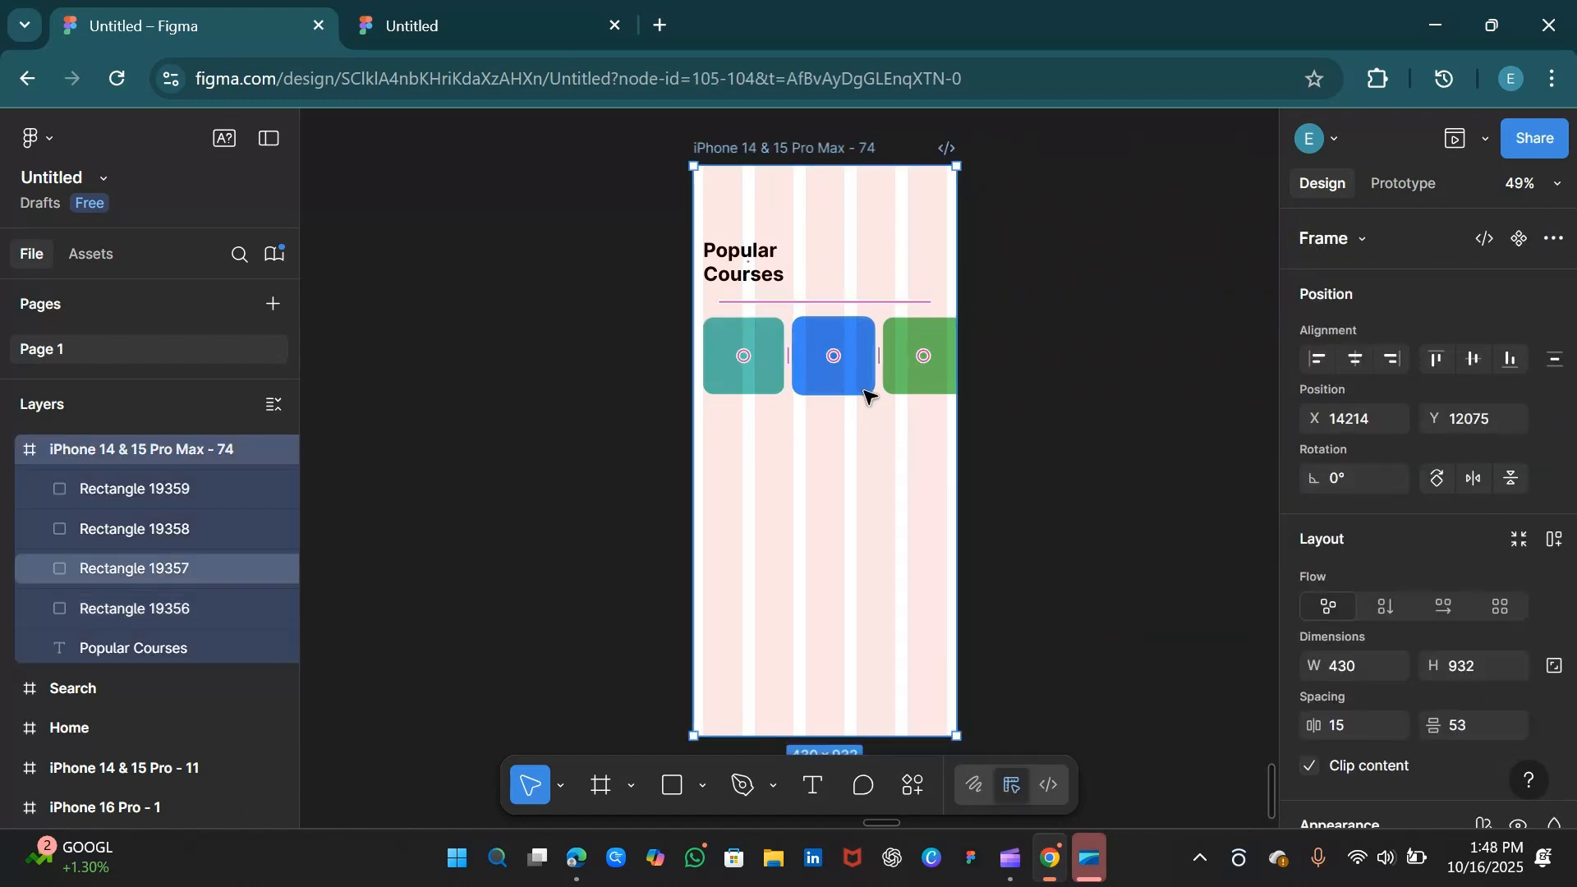
scroll(1387, 612, down, 3)
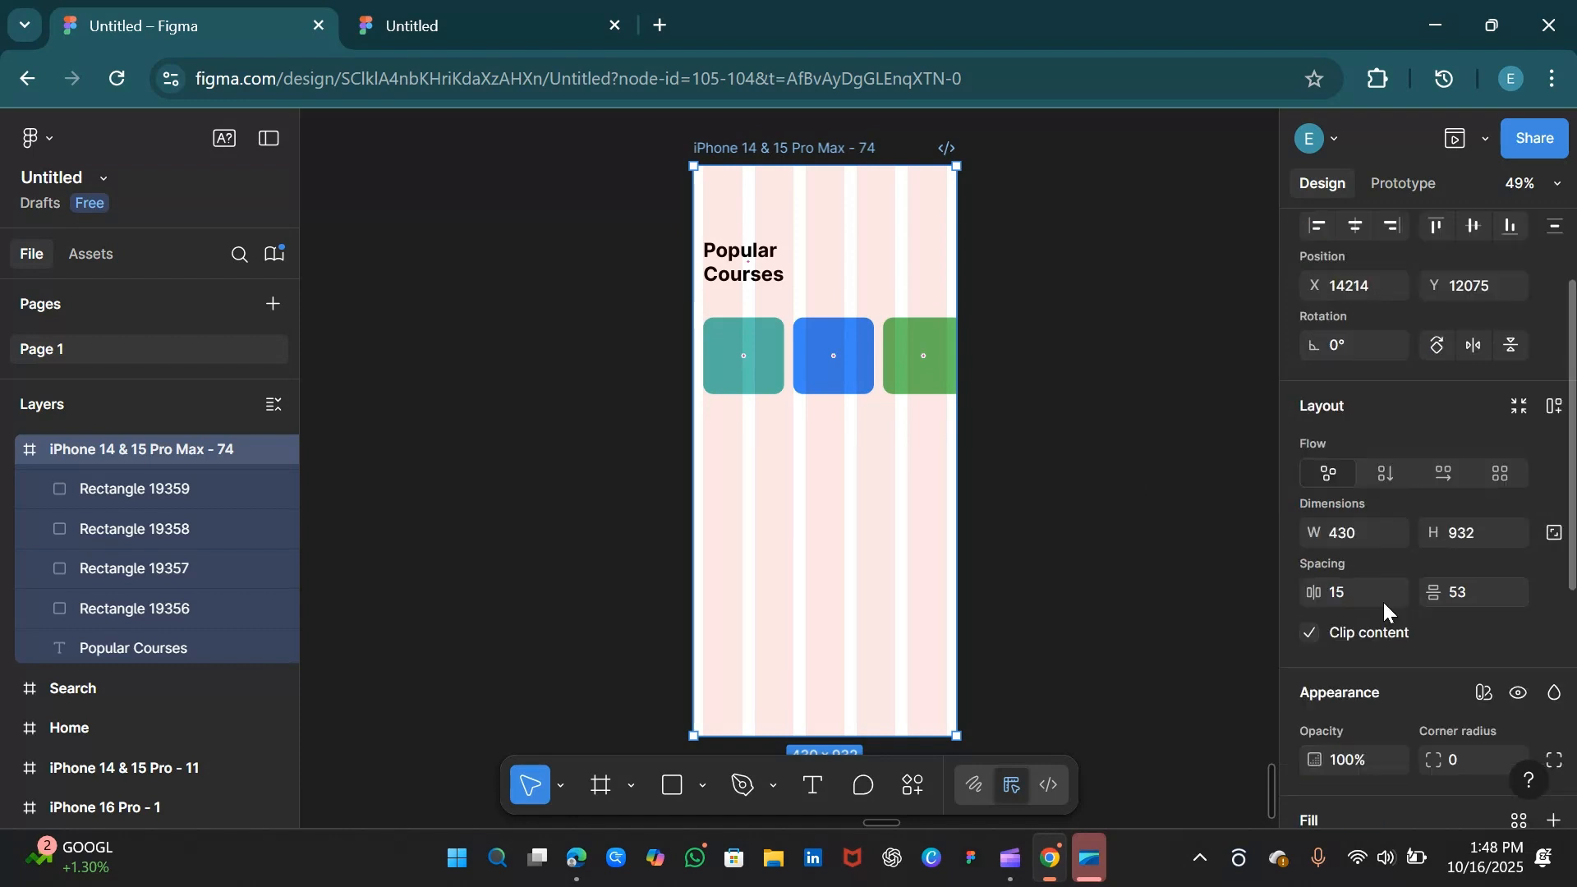
click(1309, 635)
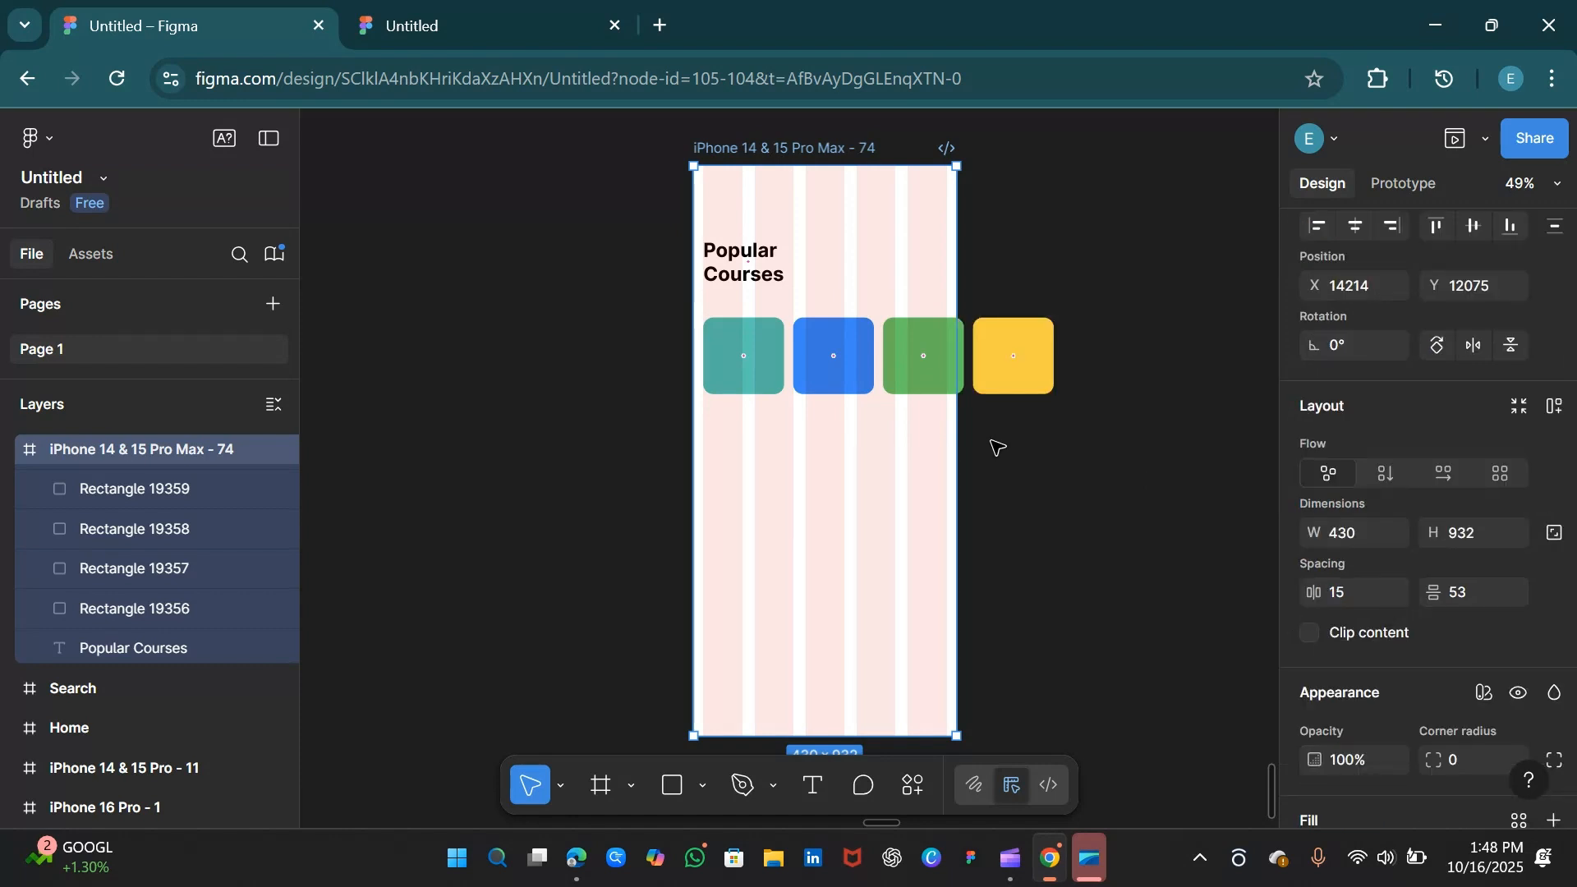
click(1017, 490)
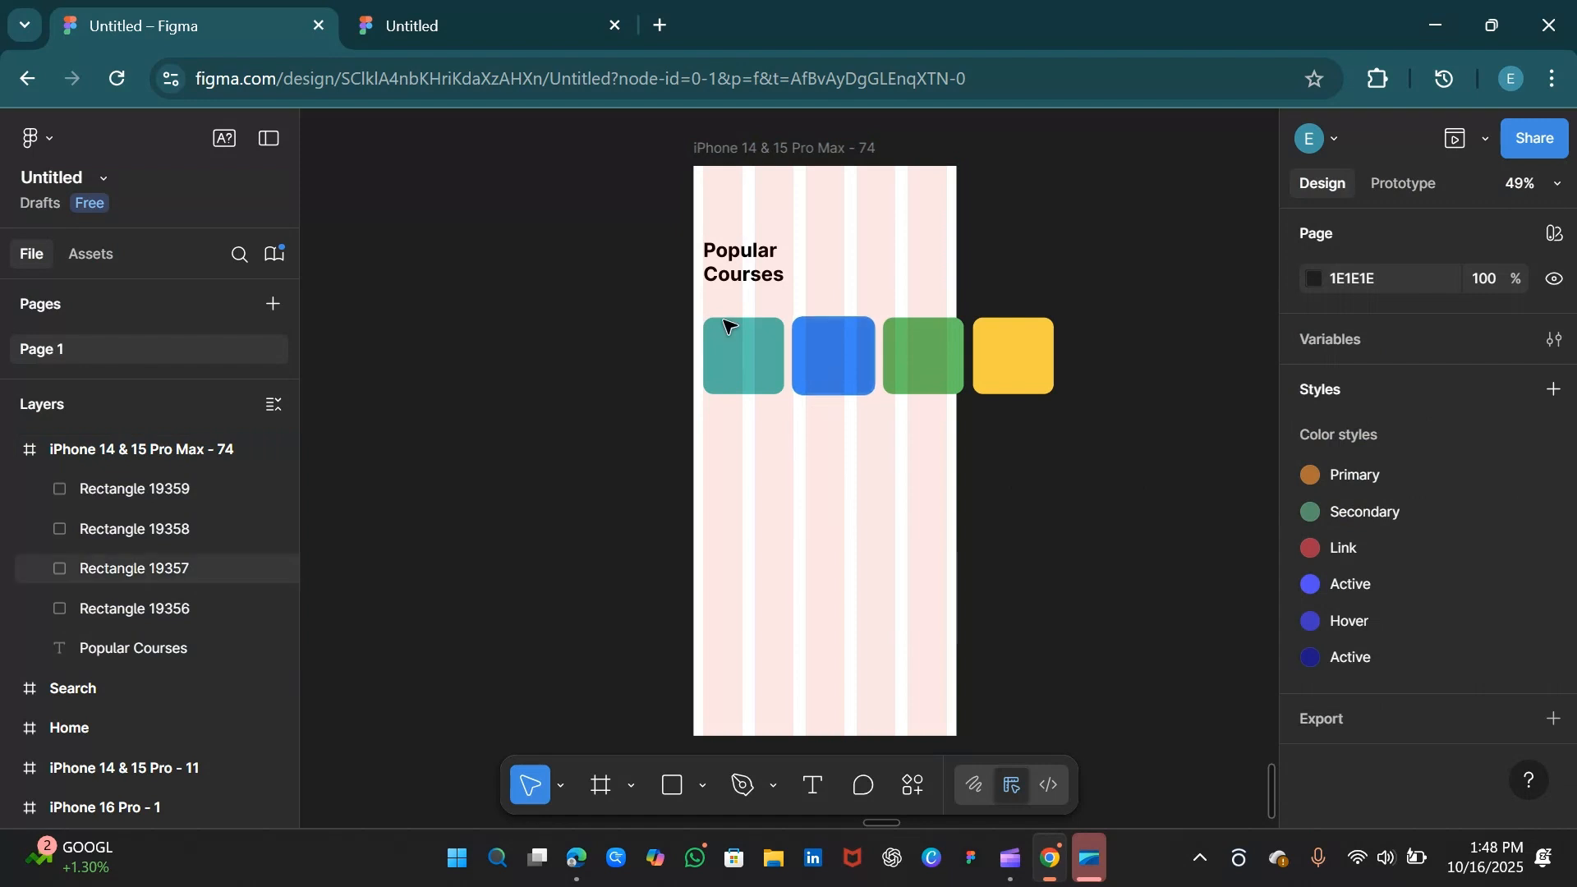
- Wrap the four coloured rectangles in a horizontal auto layout frame
drag(649, 303, 1088, 438)
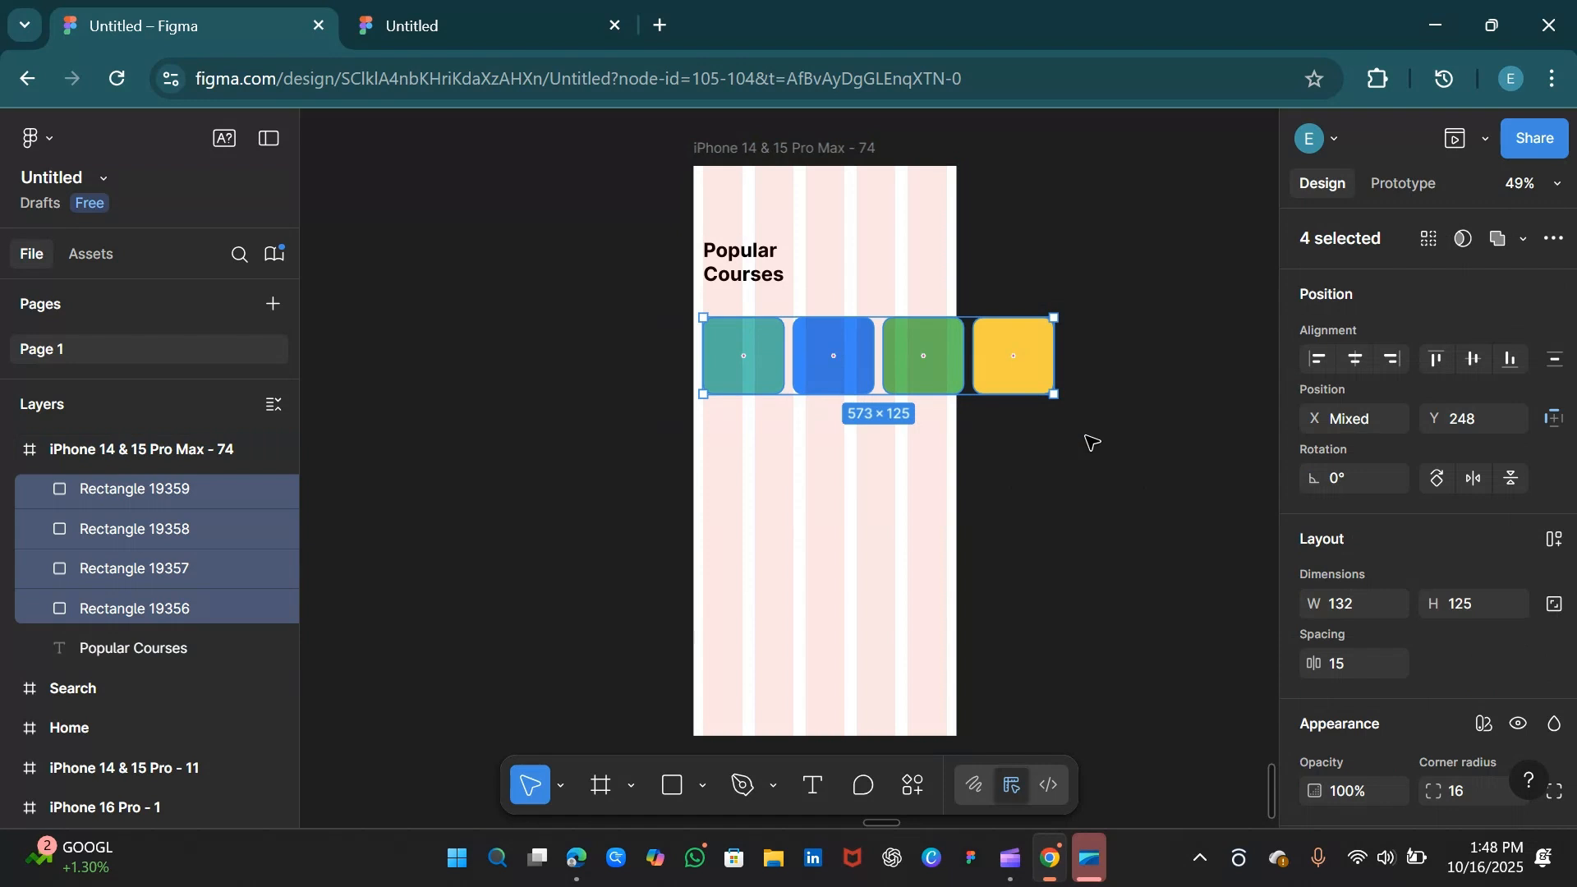
key(shift+a)
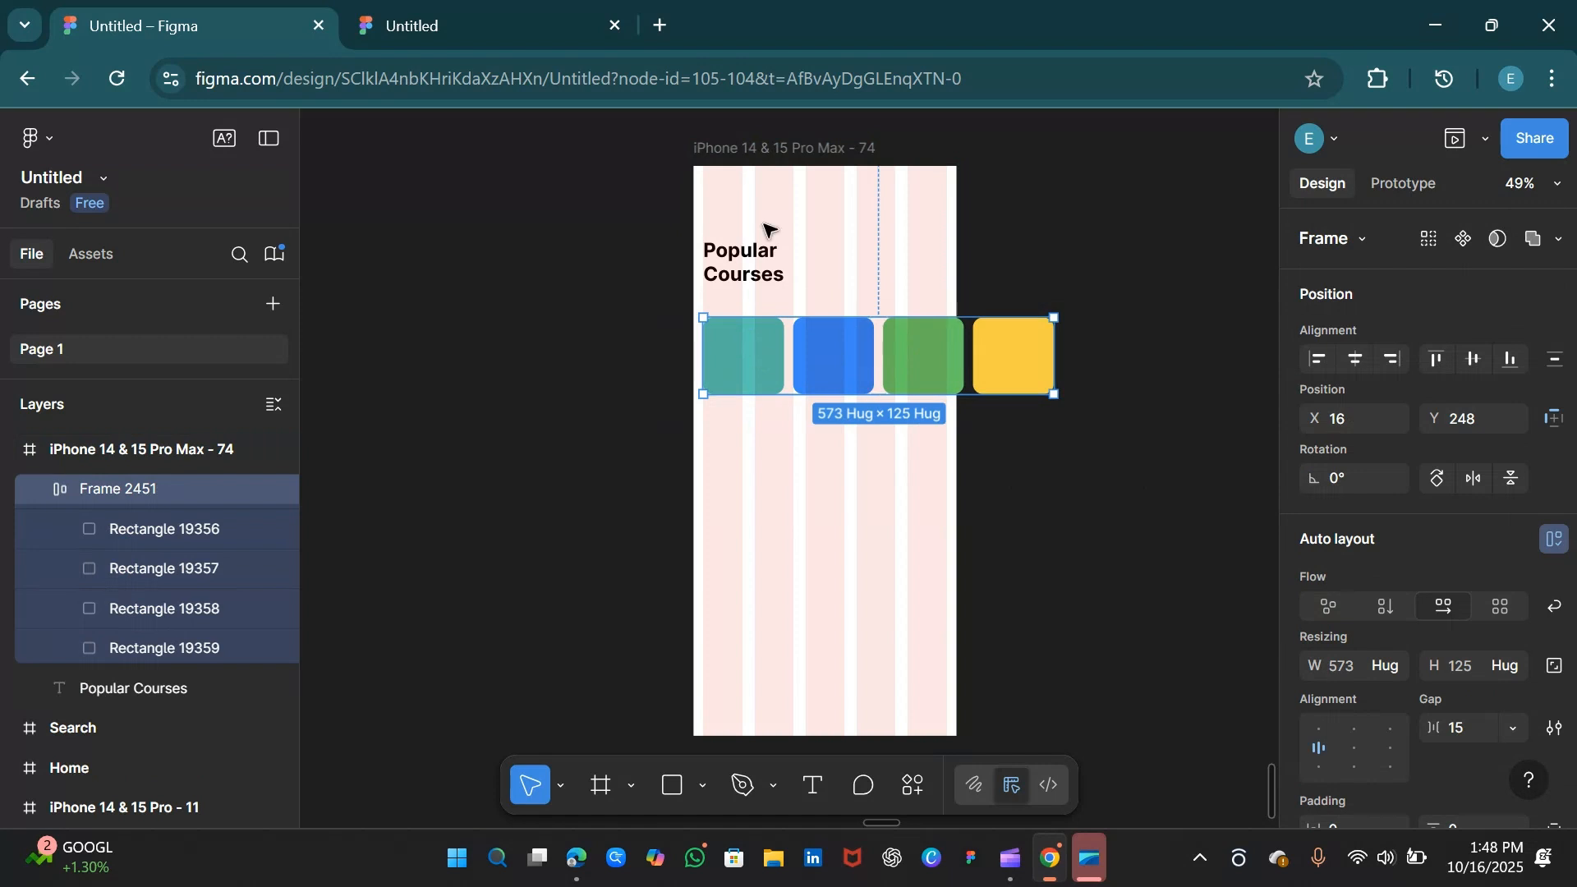
click(917, 479)
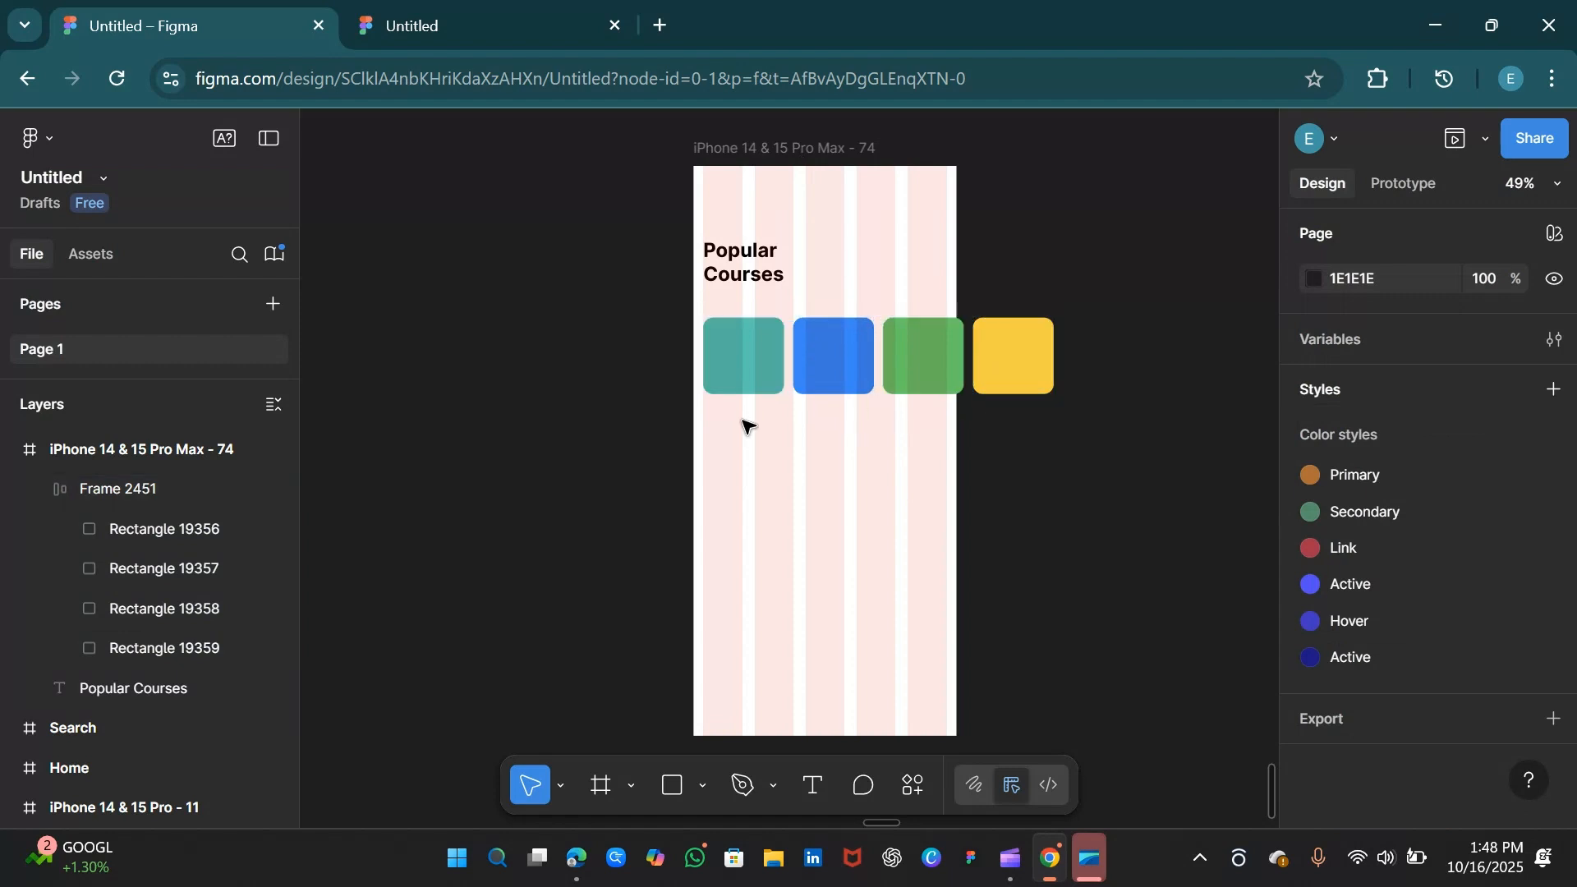
- Turn Clip content back on for the phone frame and move the frame slightly to about X 14255, Y 12083
click(769, 148)
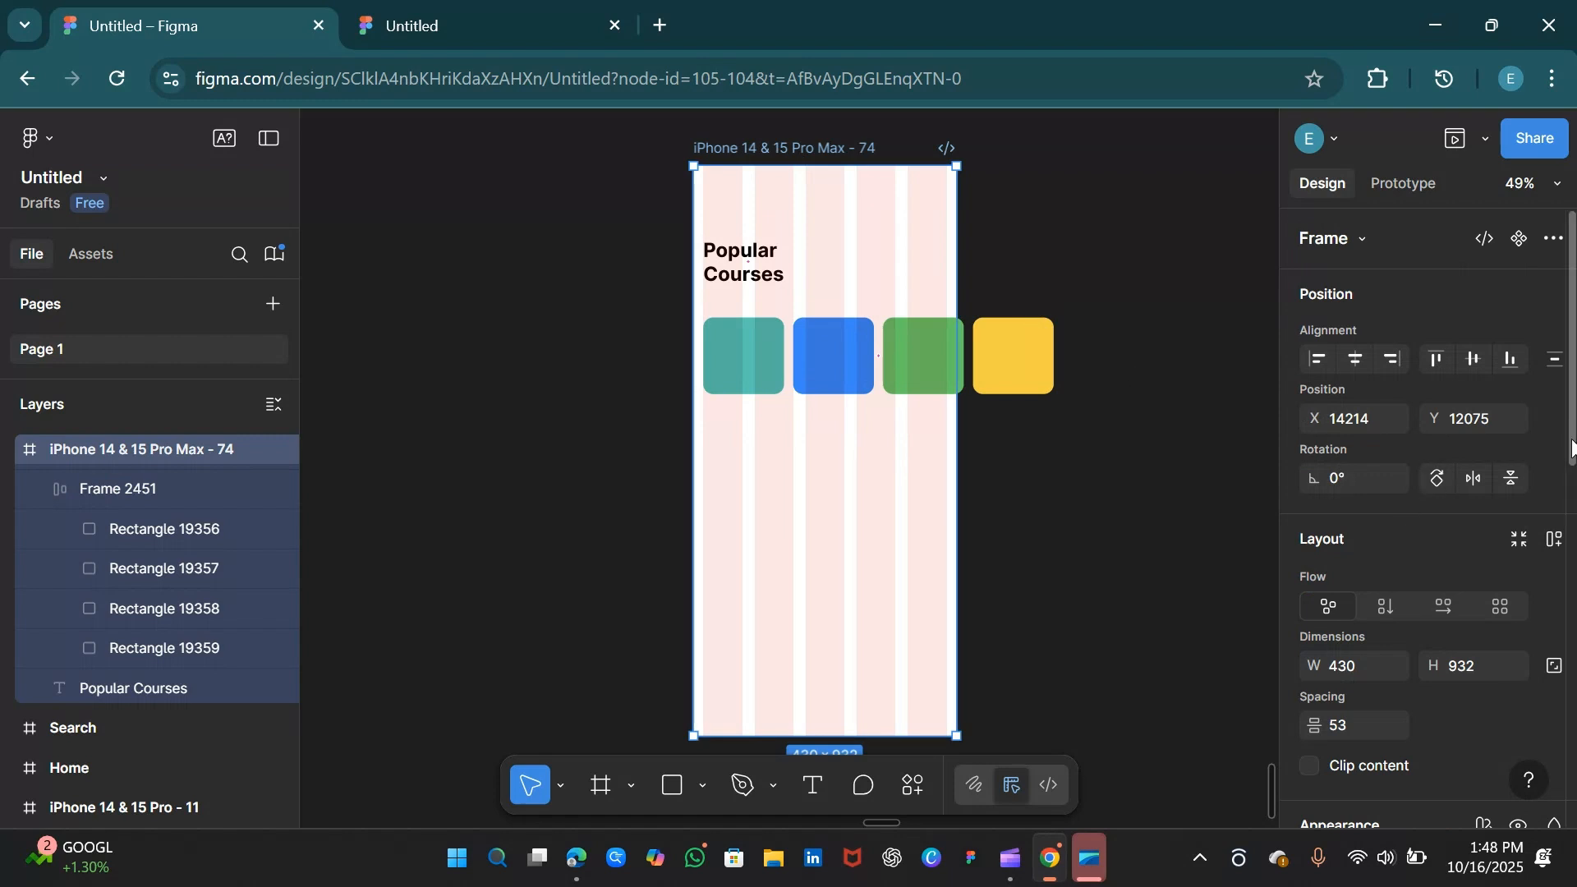
scroll(1572, 448, down, 2)
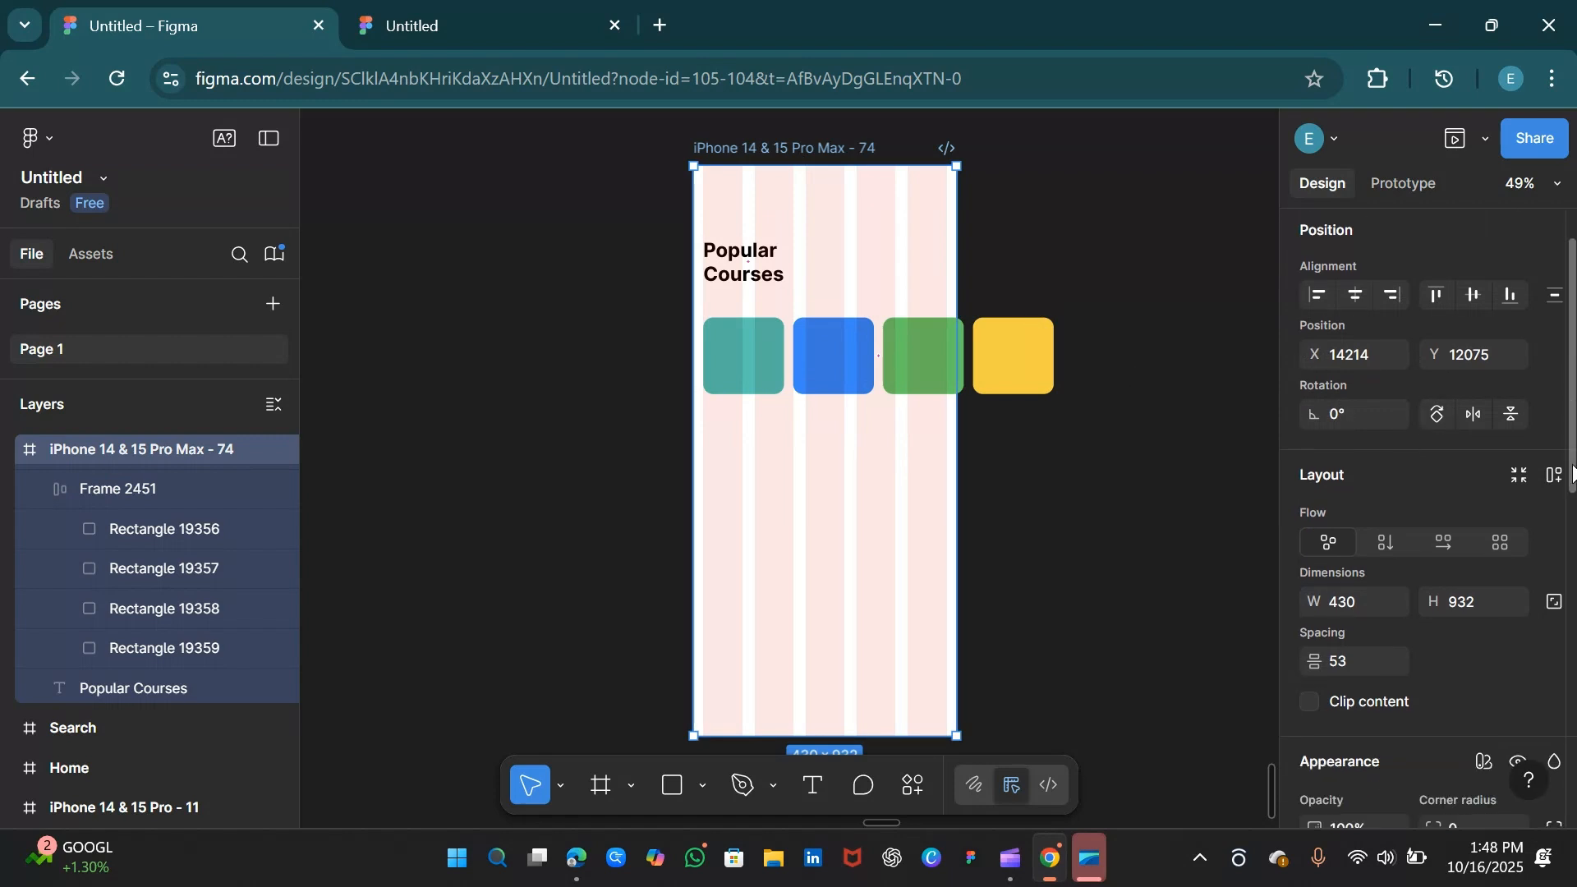
click(1311, 704)
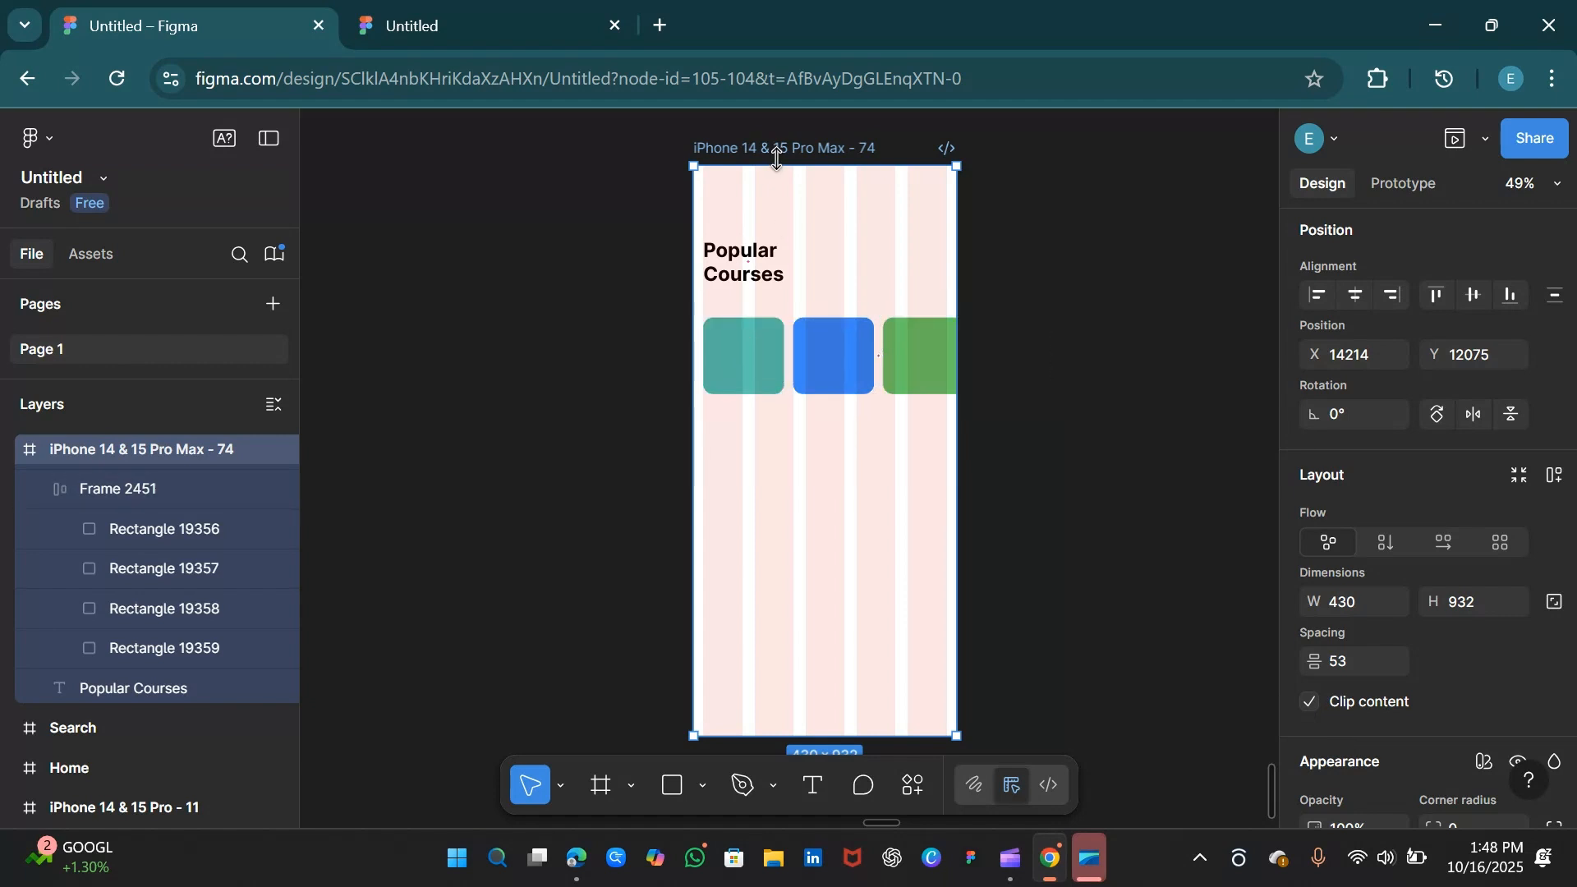
drag(783, 156, 809, 162)
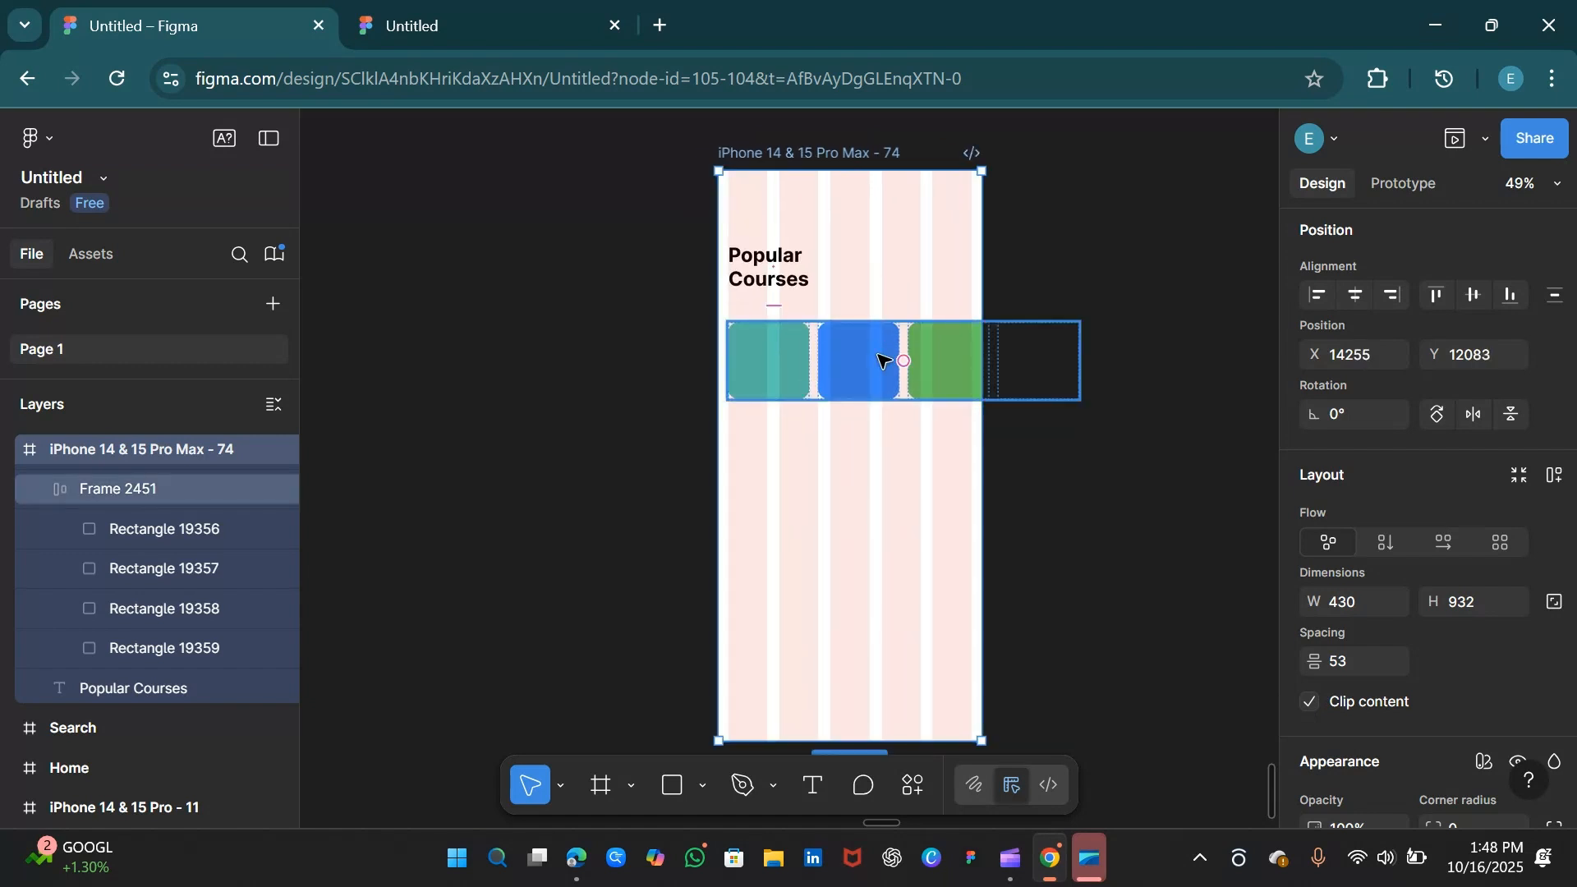
- Set the prototype scroll overflow of the card row's auto layout frame to Horizontal
click(1403, 188)
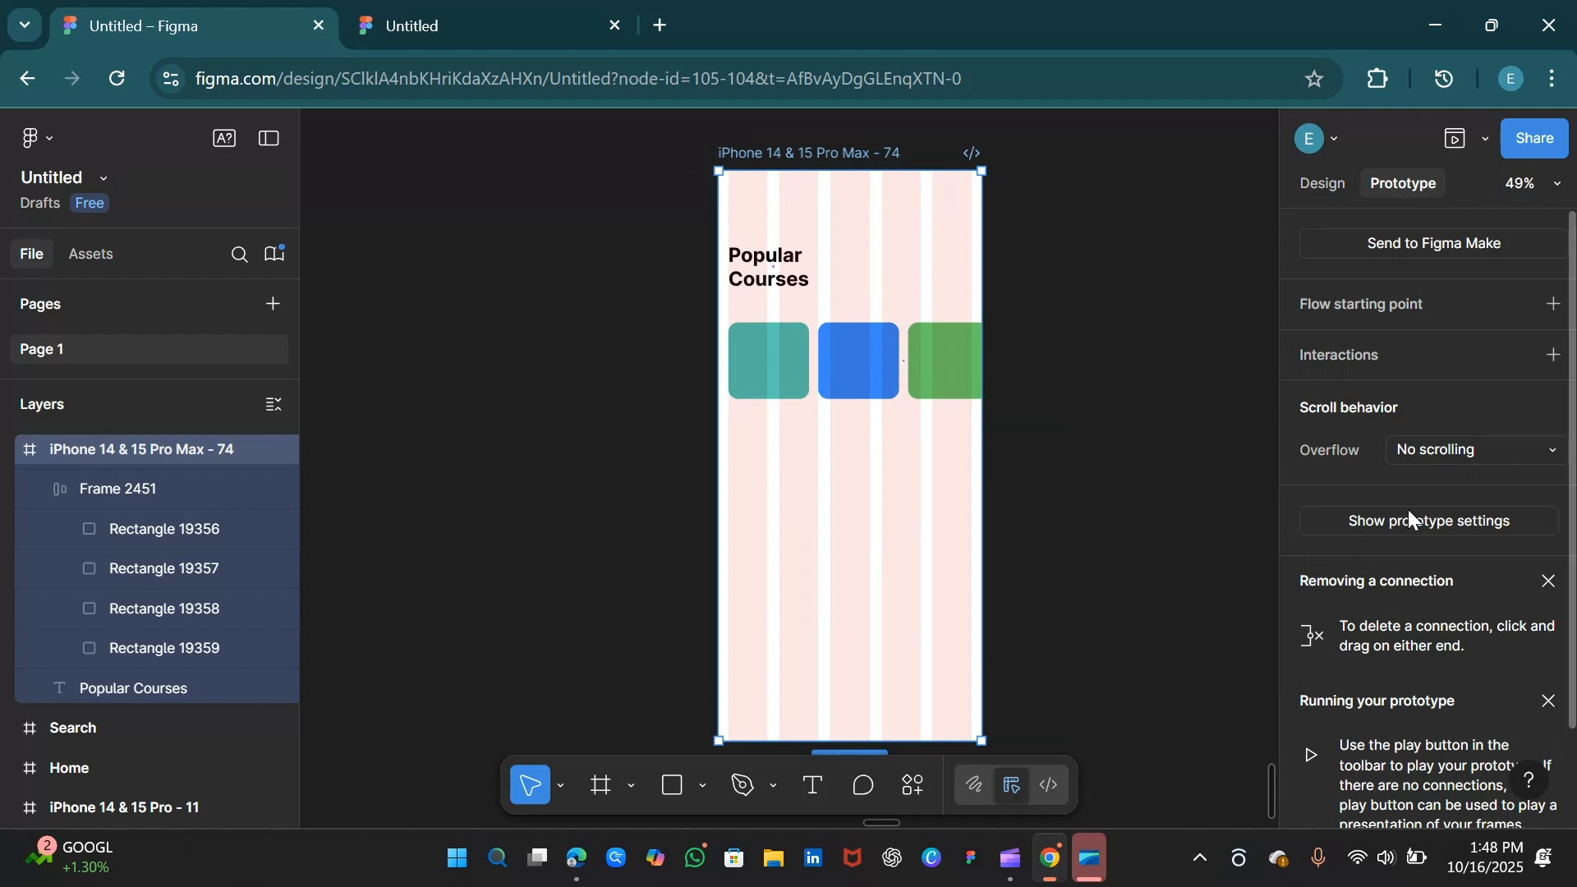
click(838, 365)
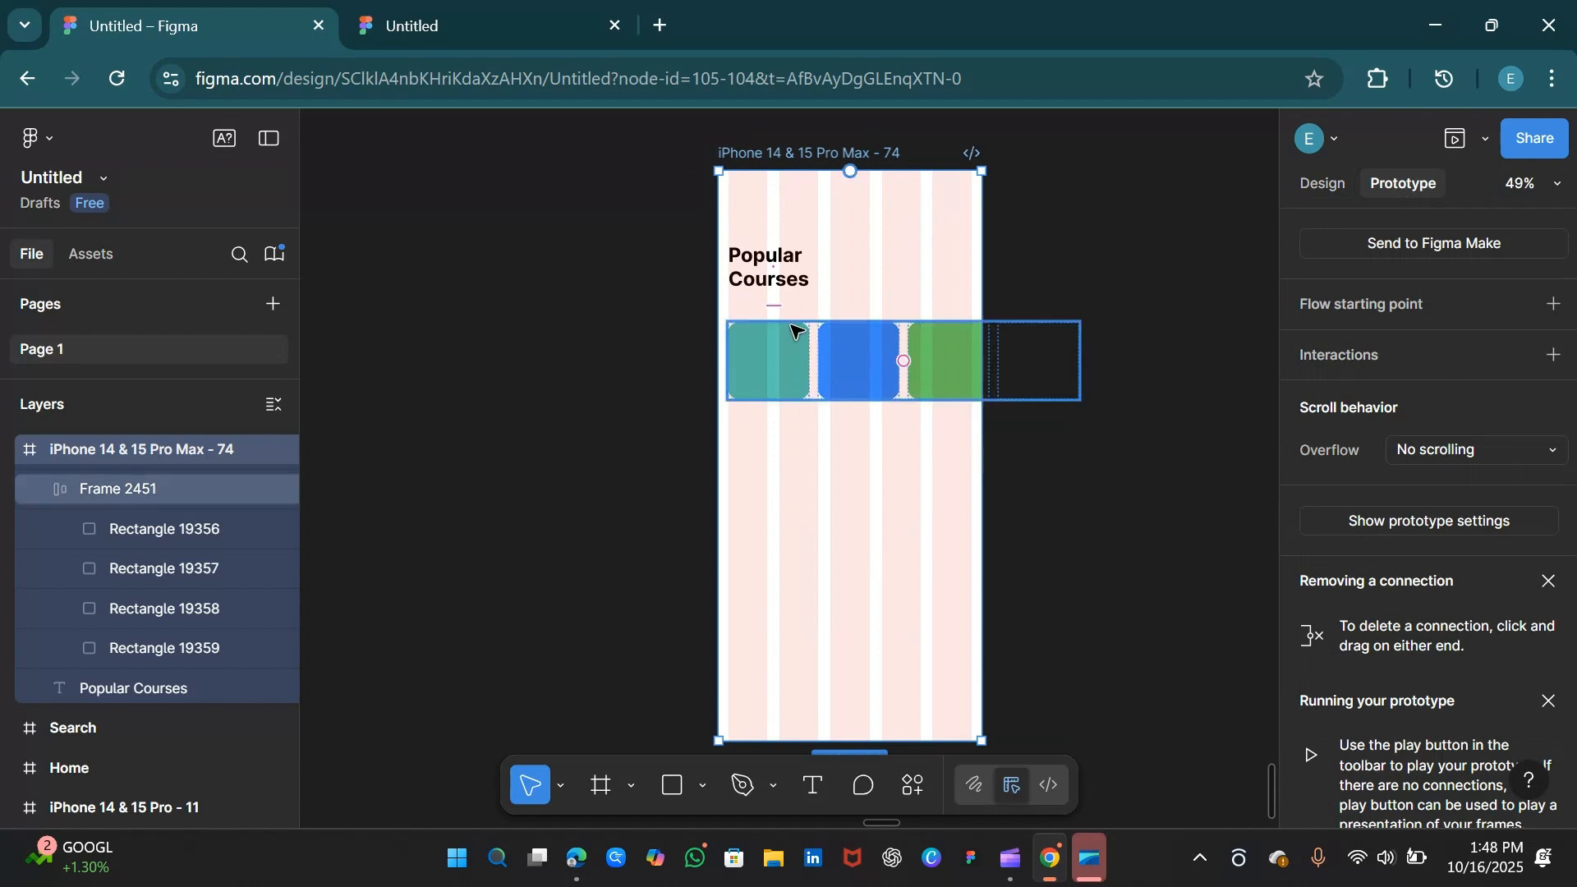
click(838, 366)
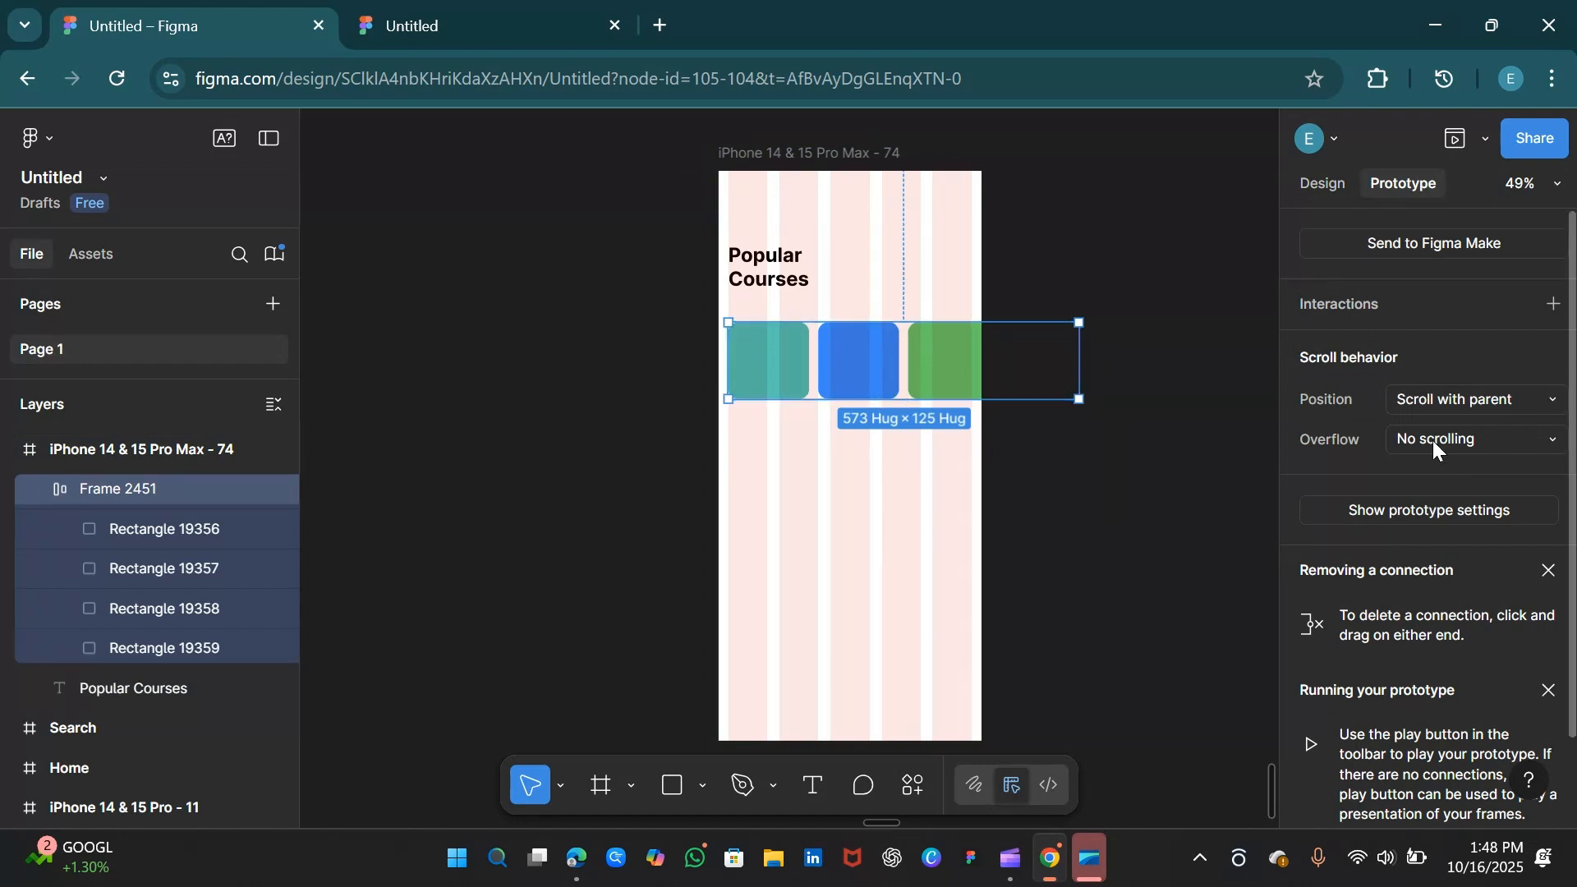
click(1399, 440)
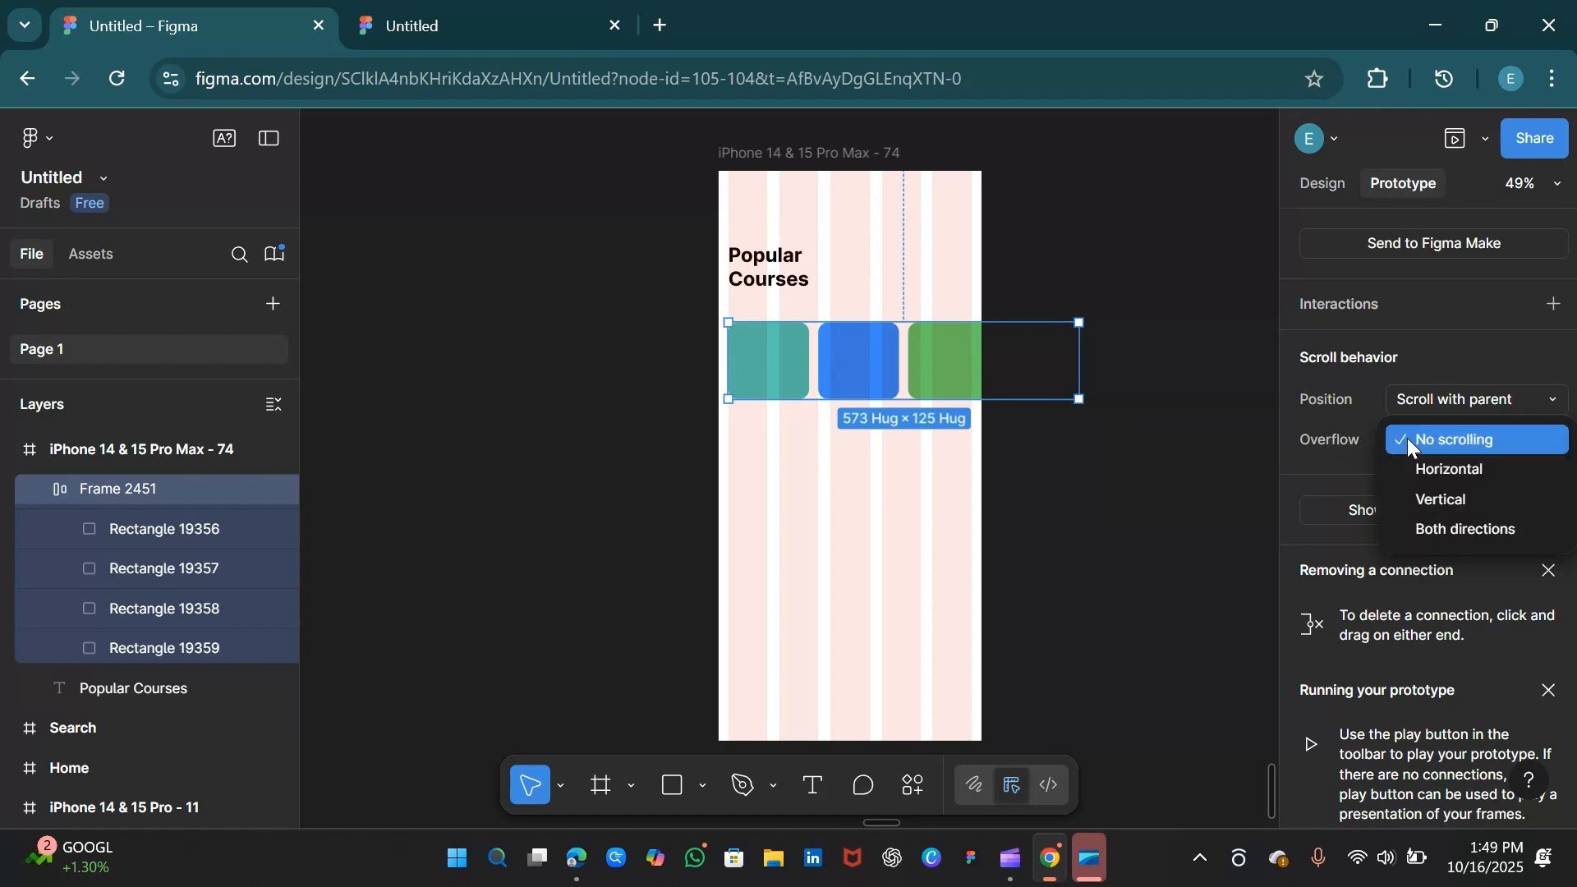
click(1444, 471)
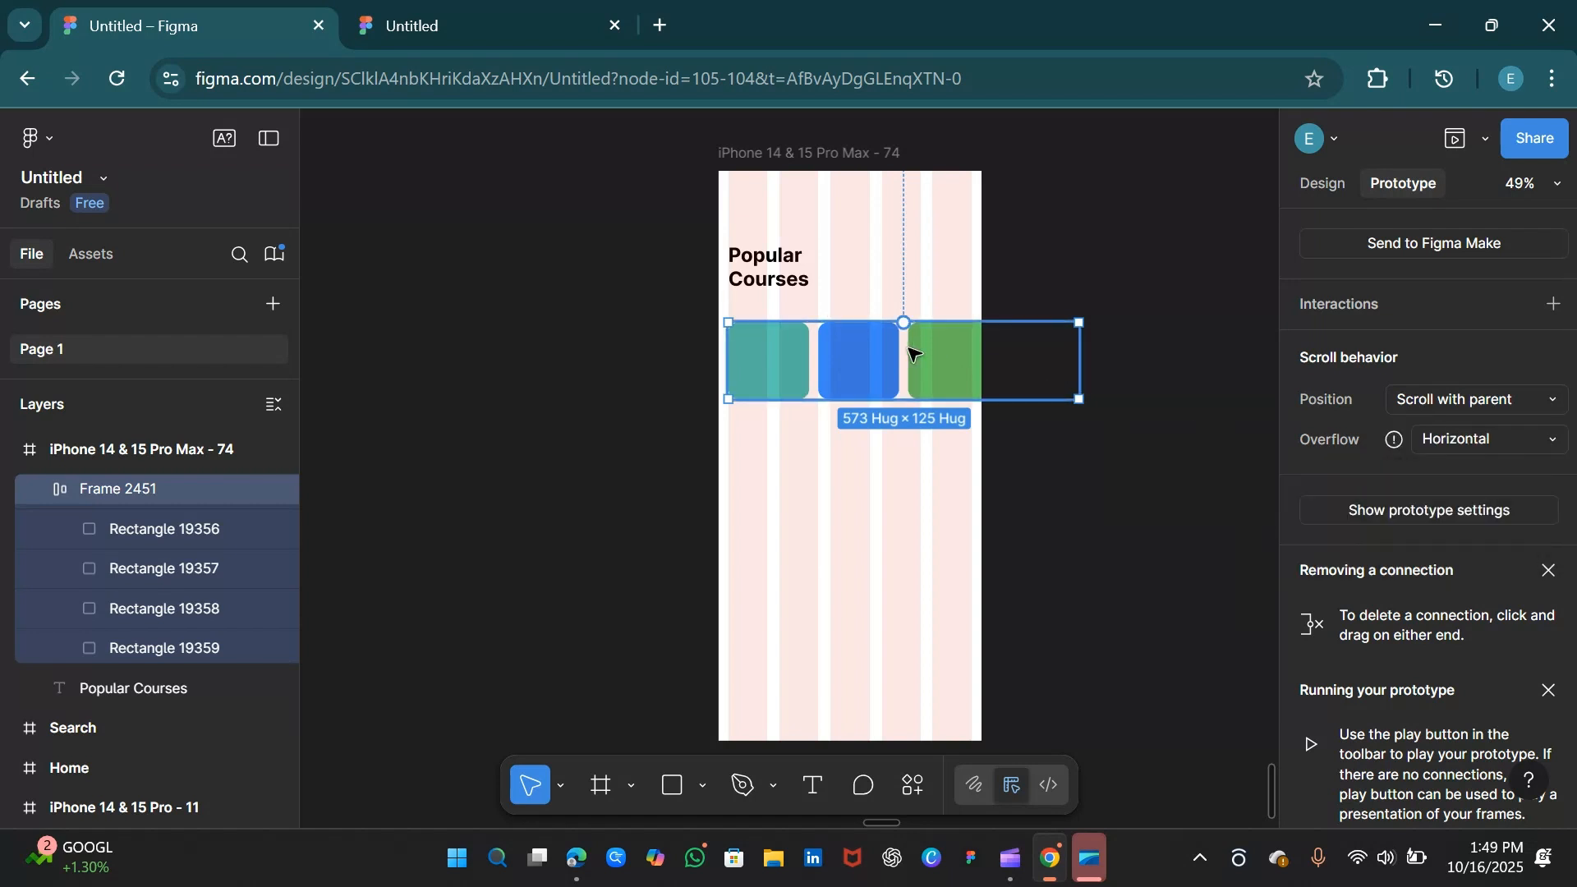
mouse_move(1389, 442)
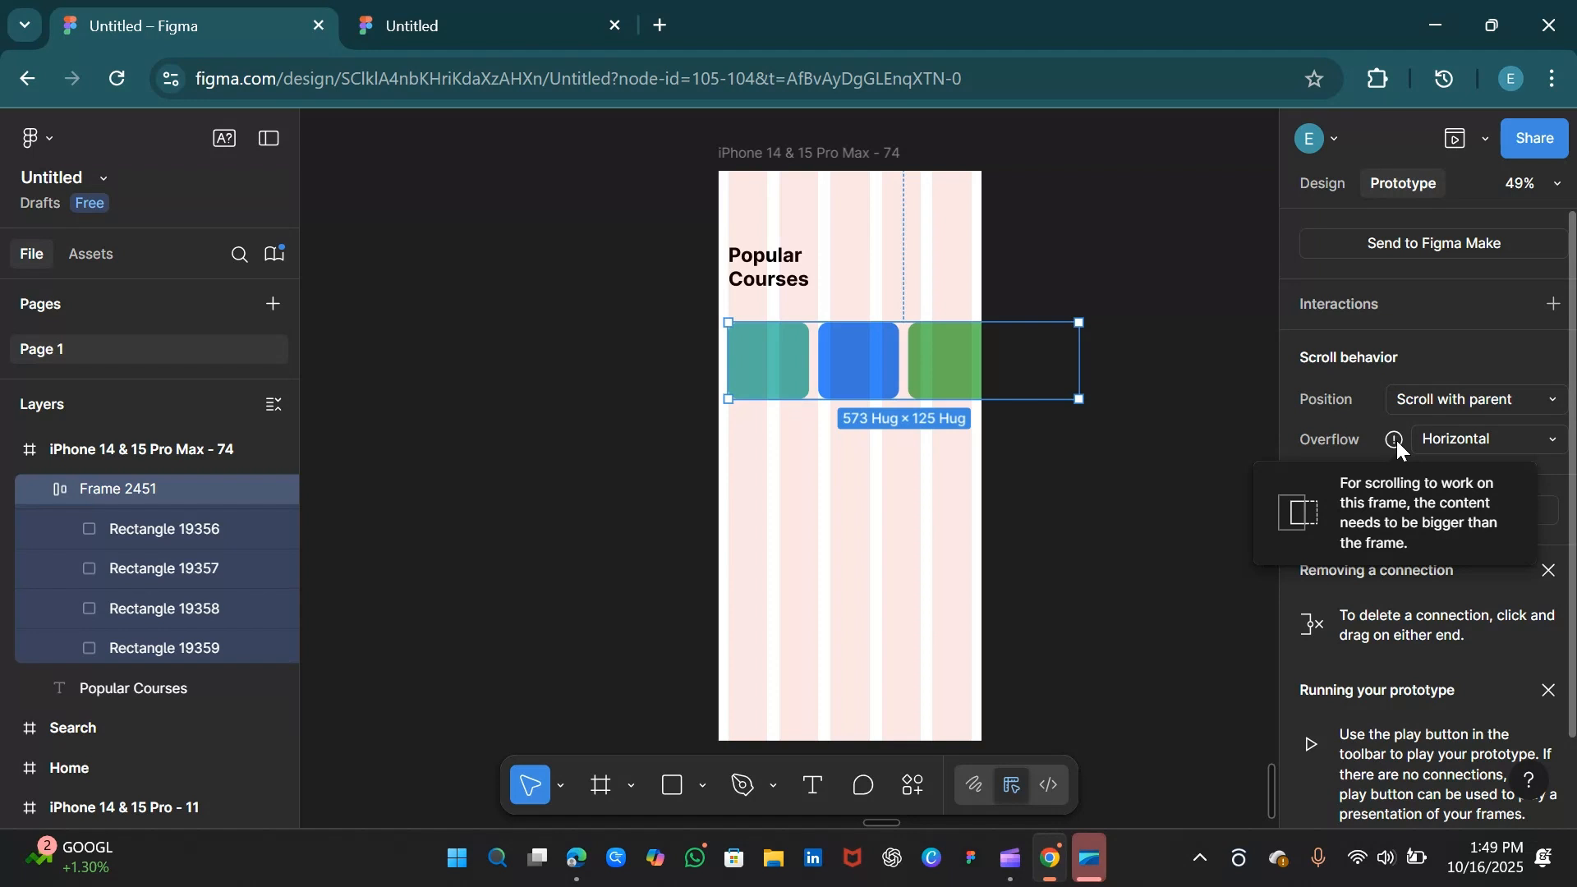
- Open the prototype preview of the phone frame and shift the frame sideways on the canvas, clear of the preview
click(805, 158)
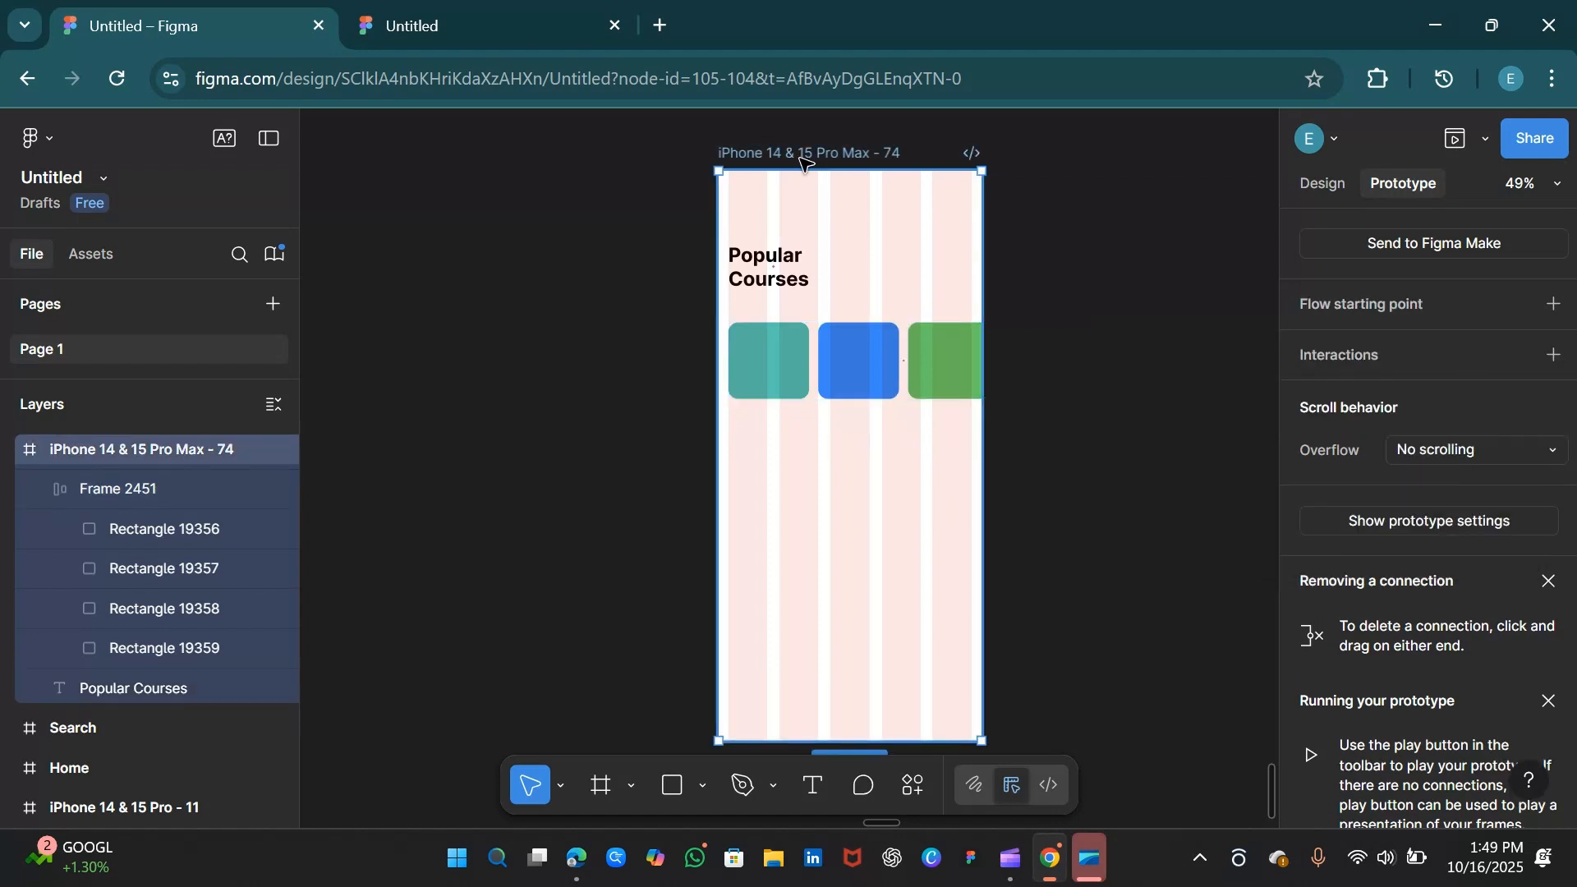
drag(804, 162, 836, 162)
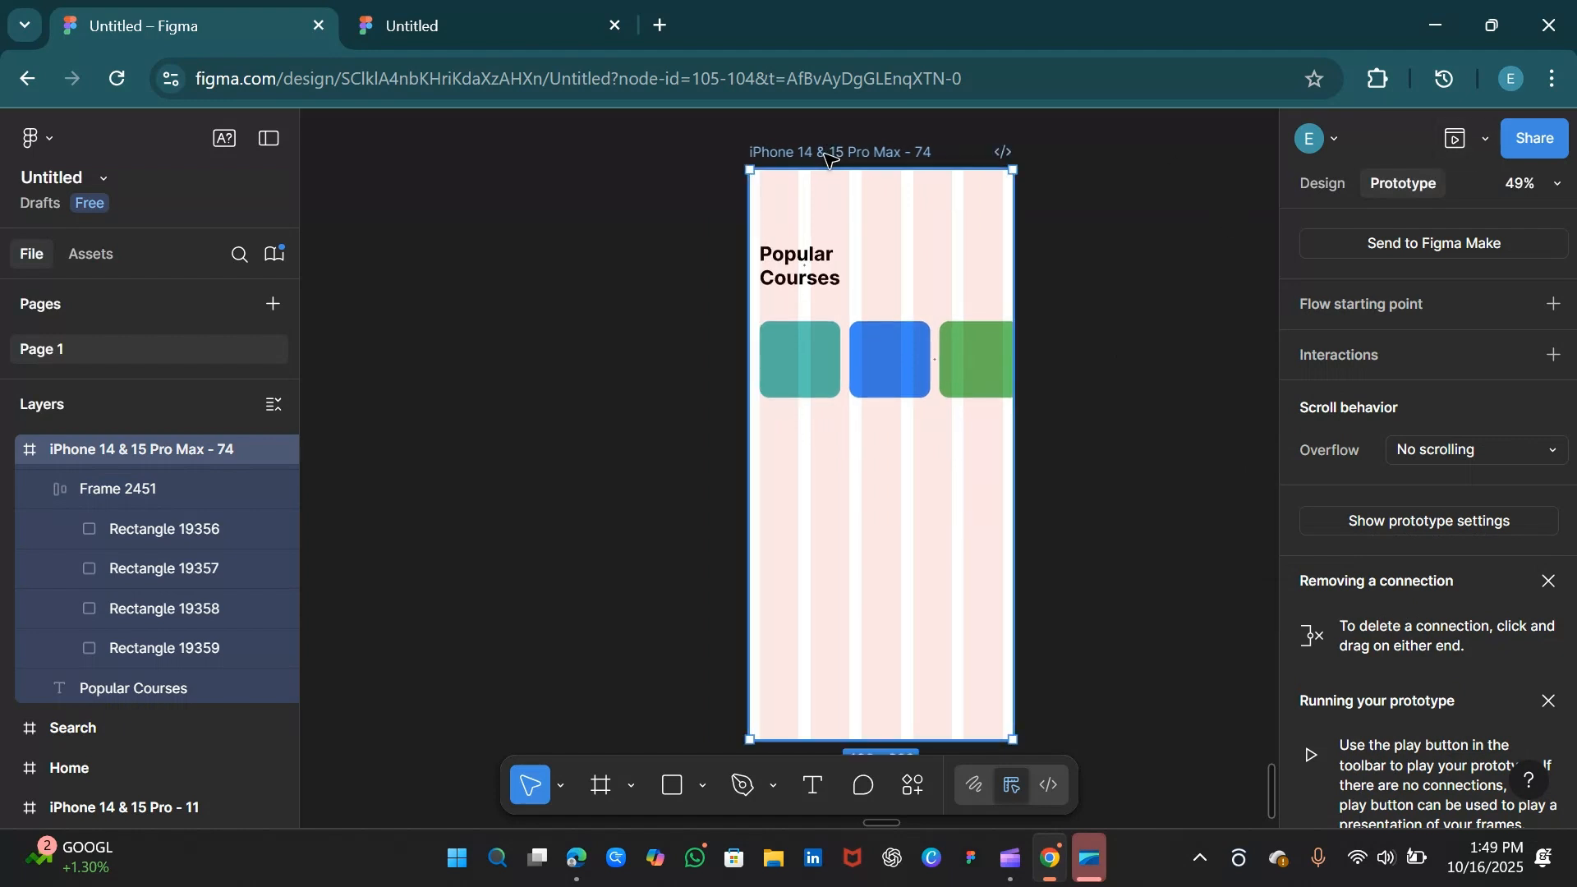
click(1485, 140)
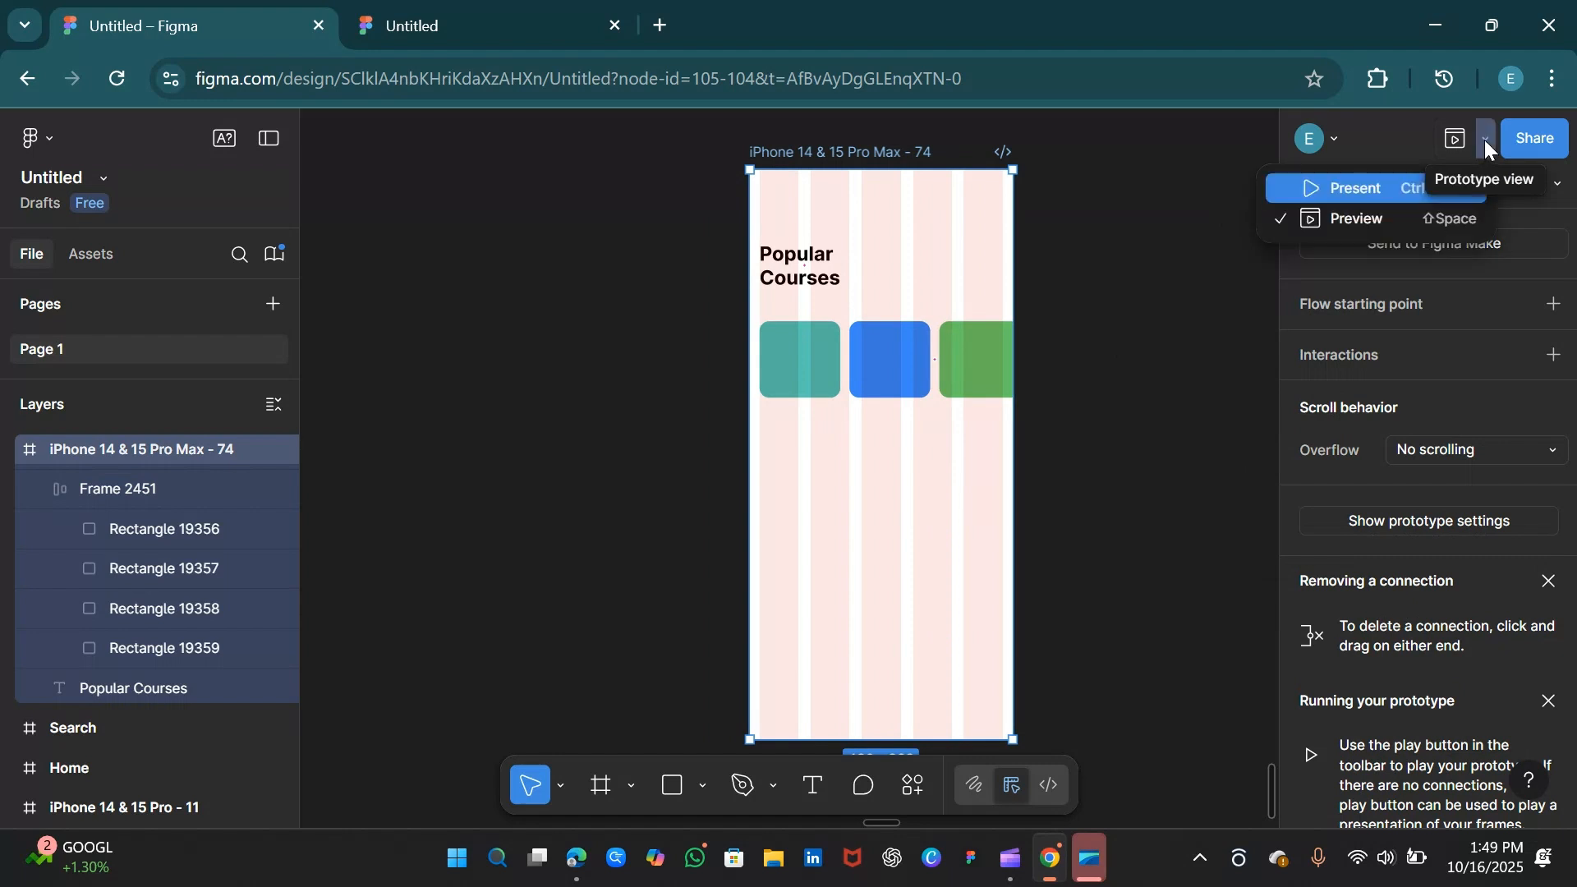
click(1357, 220)
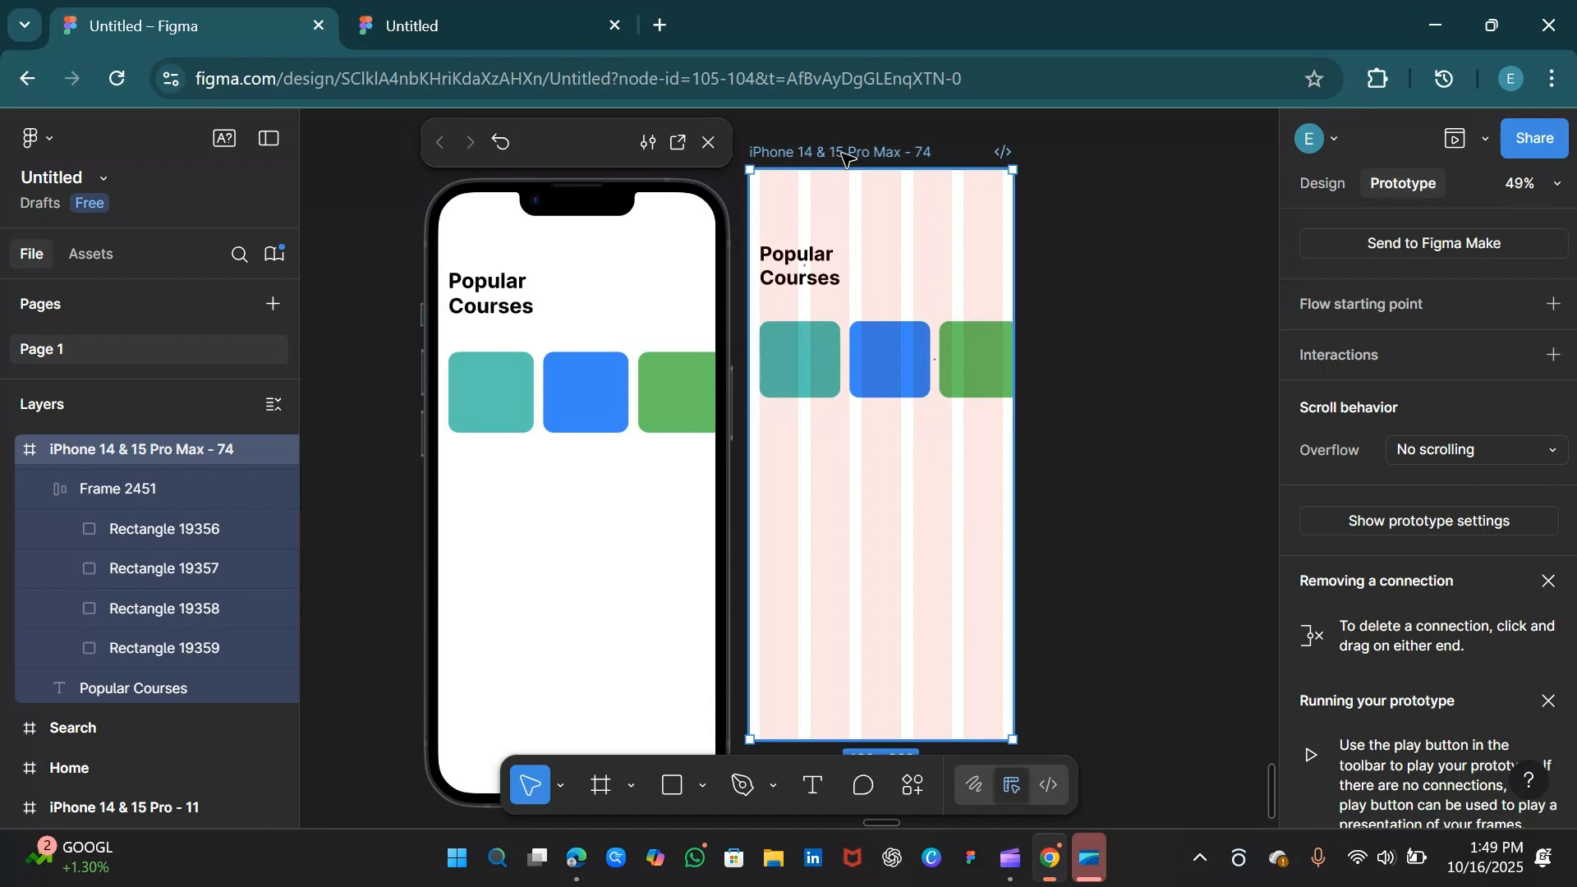
drag(848, 158, 893, 156)
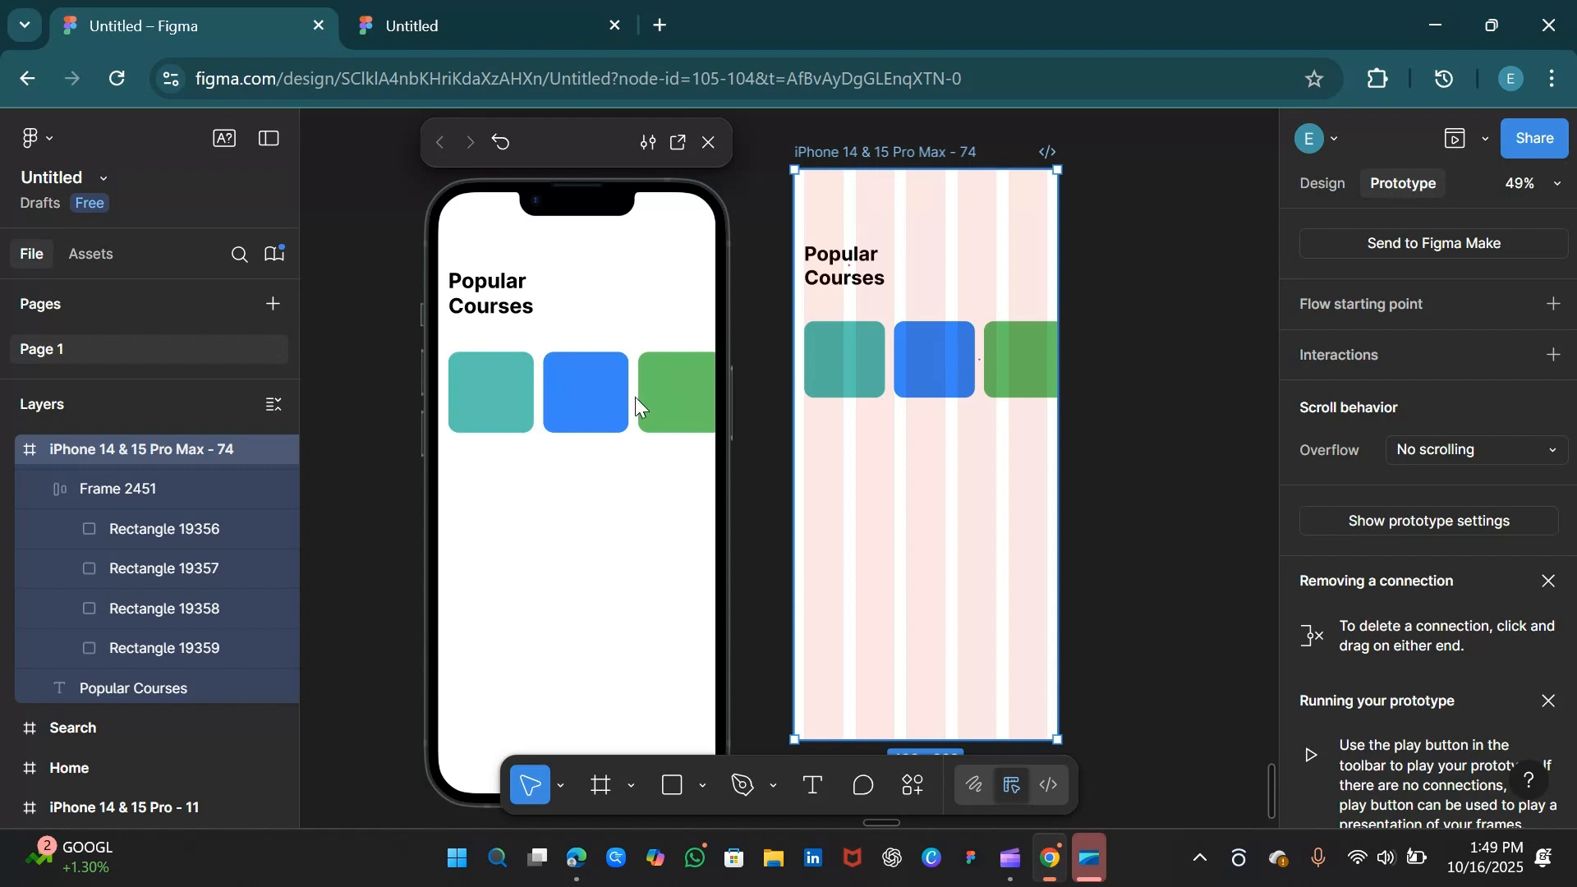
- Shrink the card row's auto layout frame to about 398 wide inside the phone frame and test swiping the cards in the preview
click(939, 362)
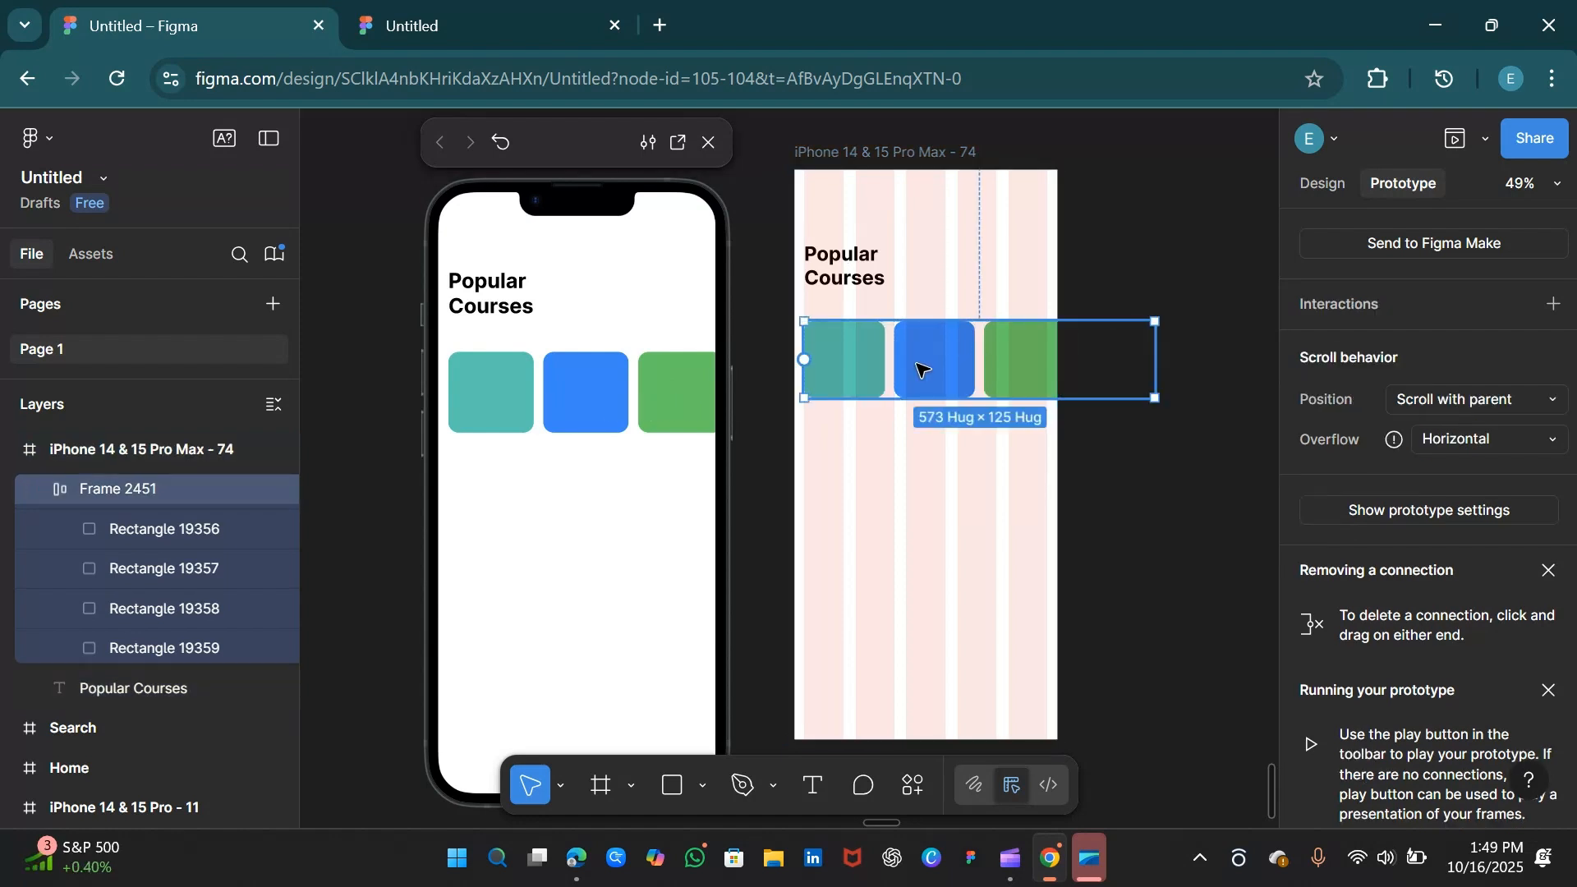
mouse_move(1395, 442)
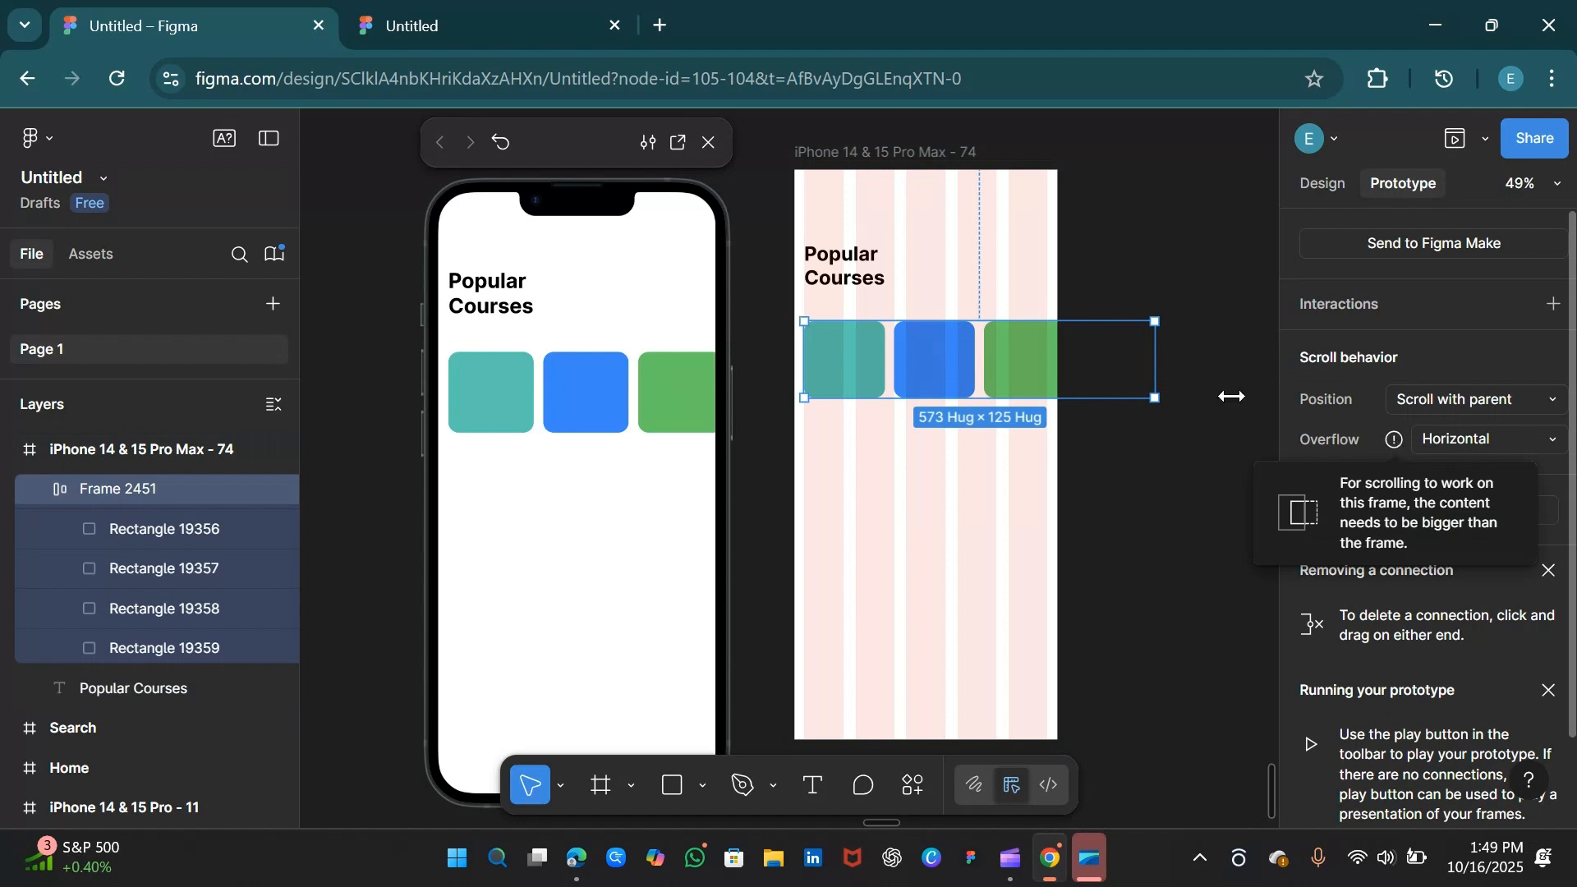
click(900, 153)
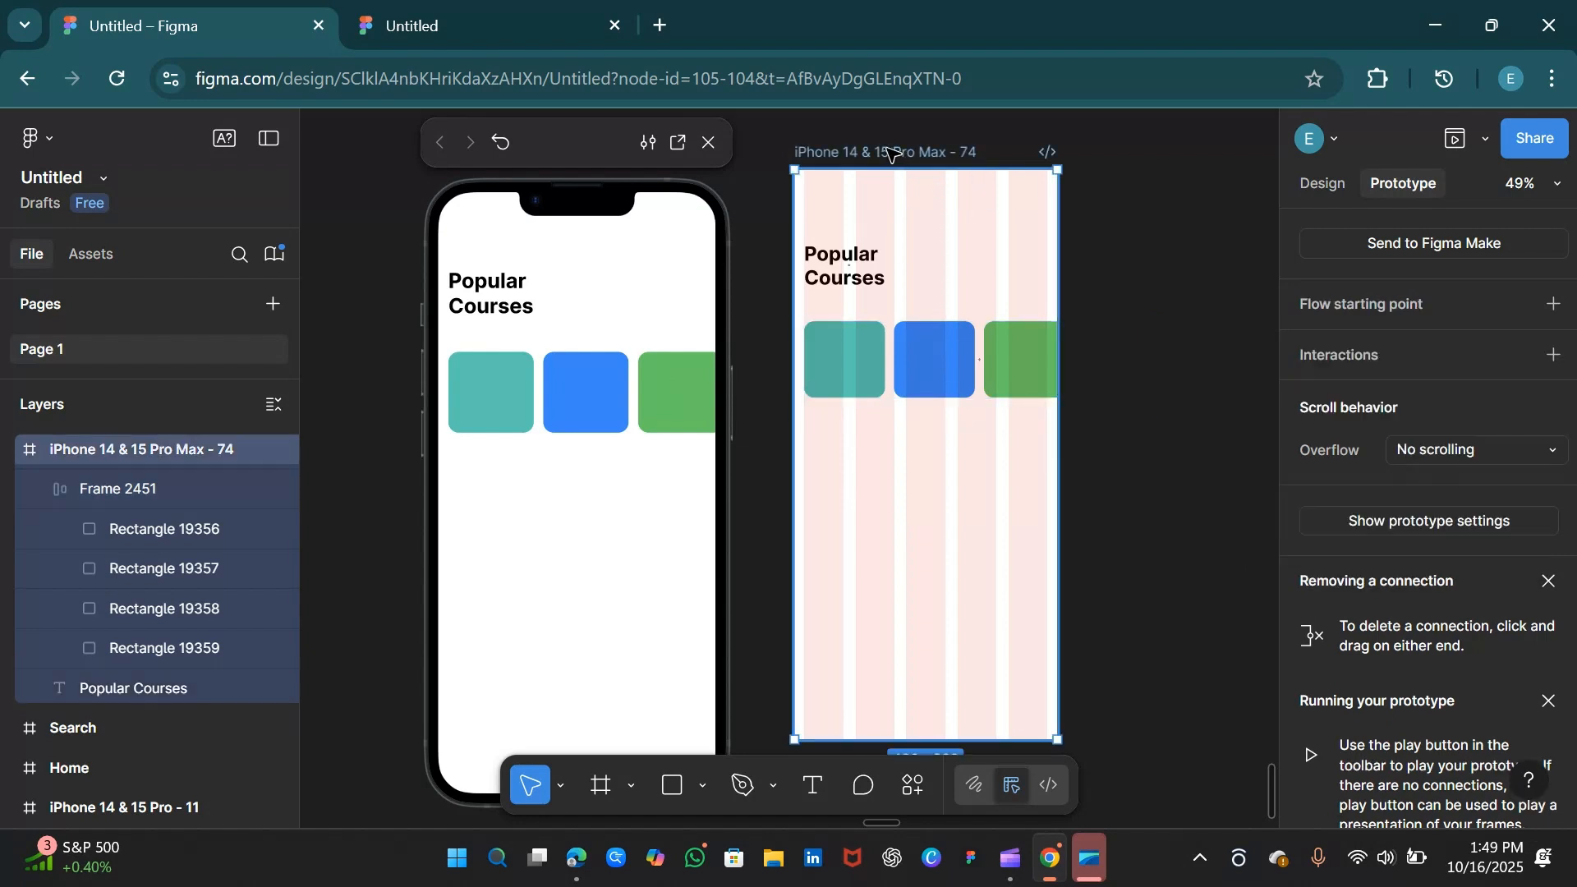
click(926, 367)
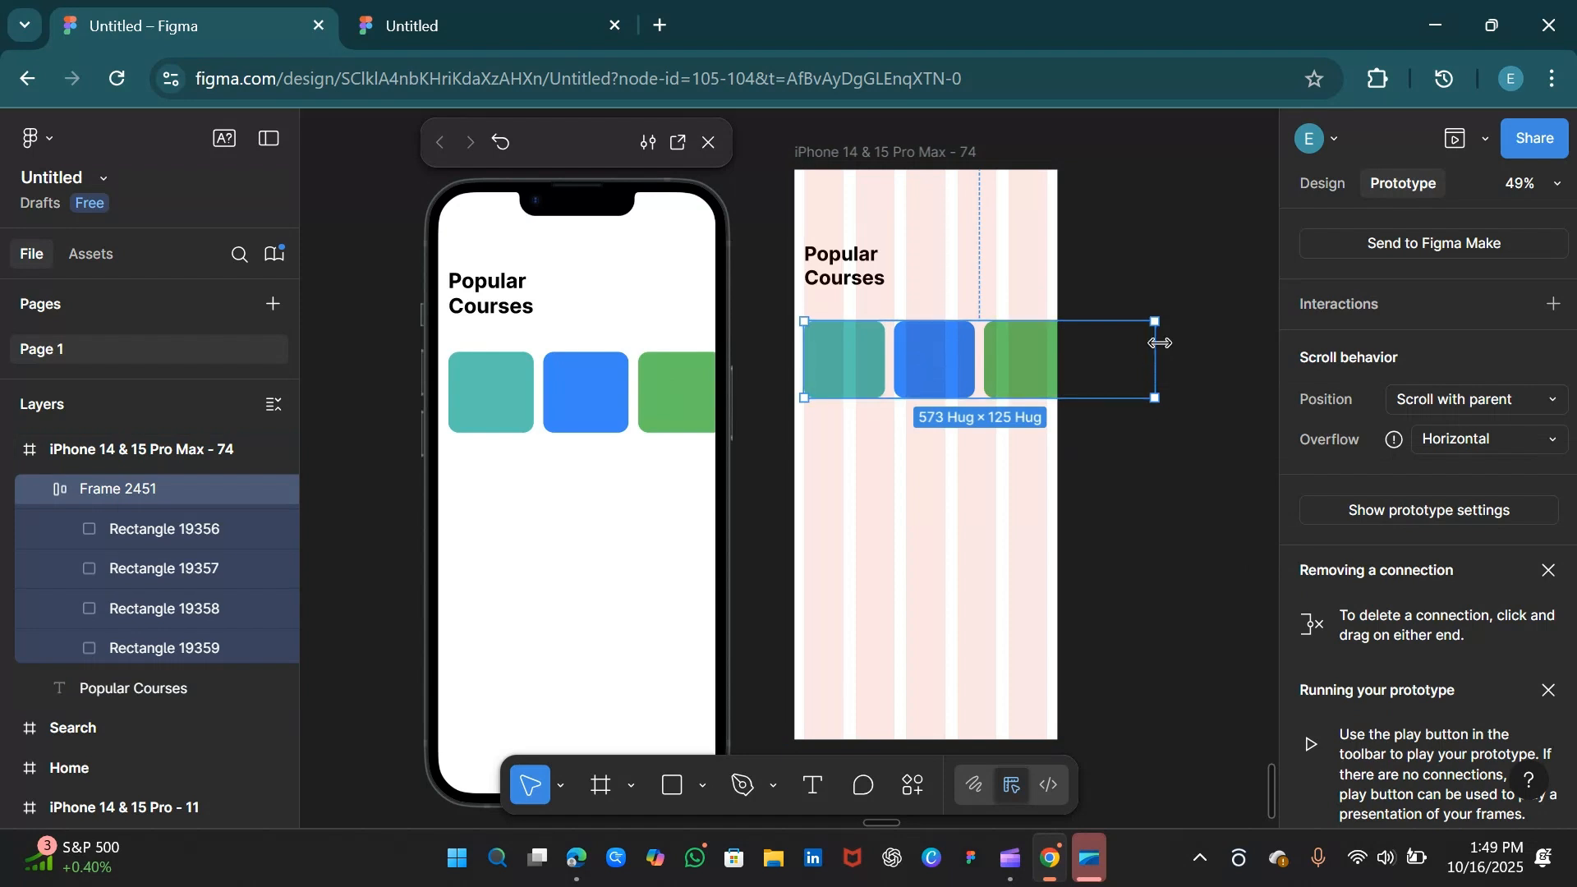
drag(1162, 339, 1044, 343)
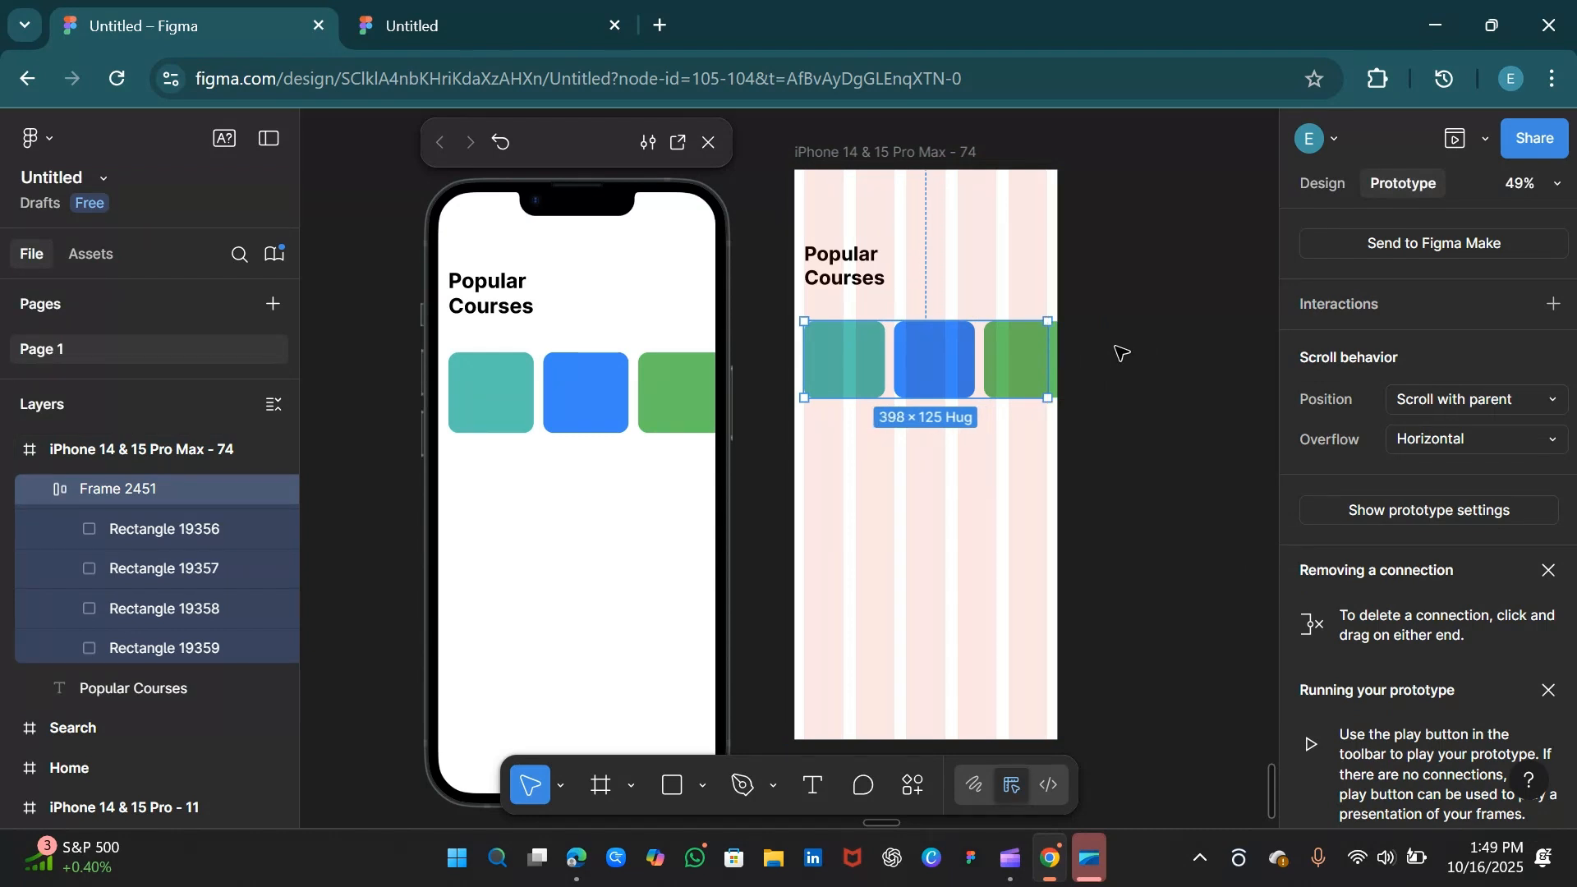
click(861, 156)
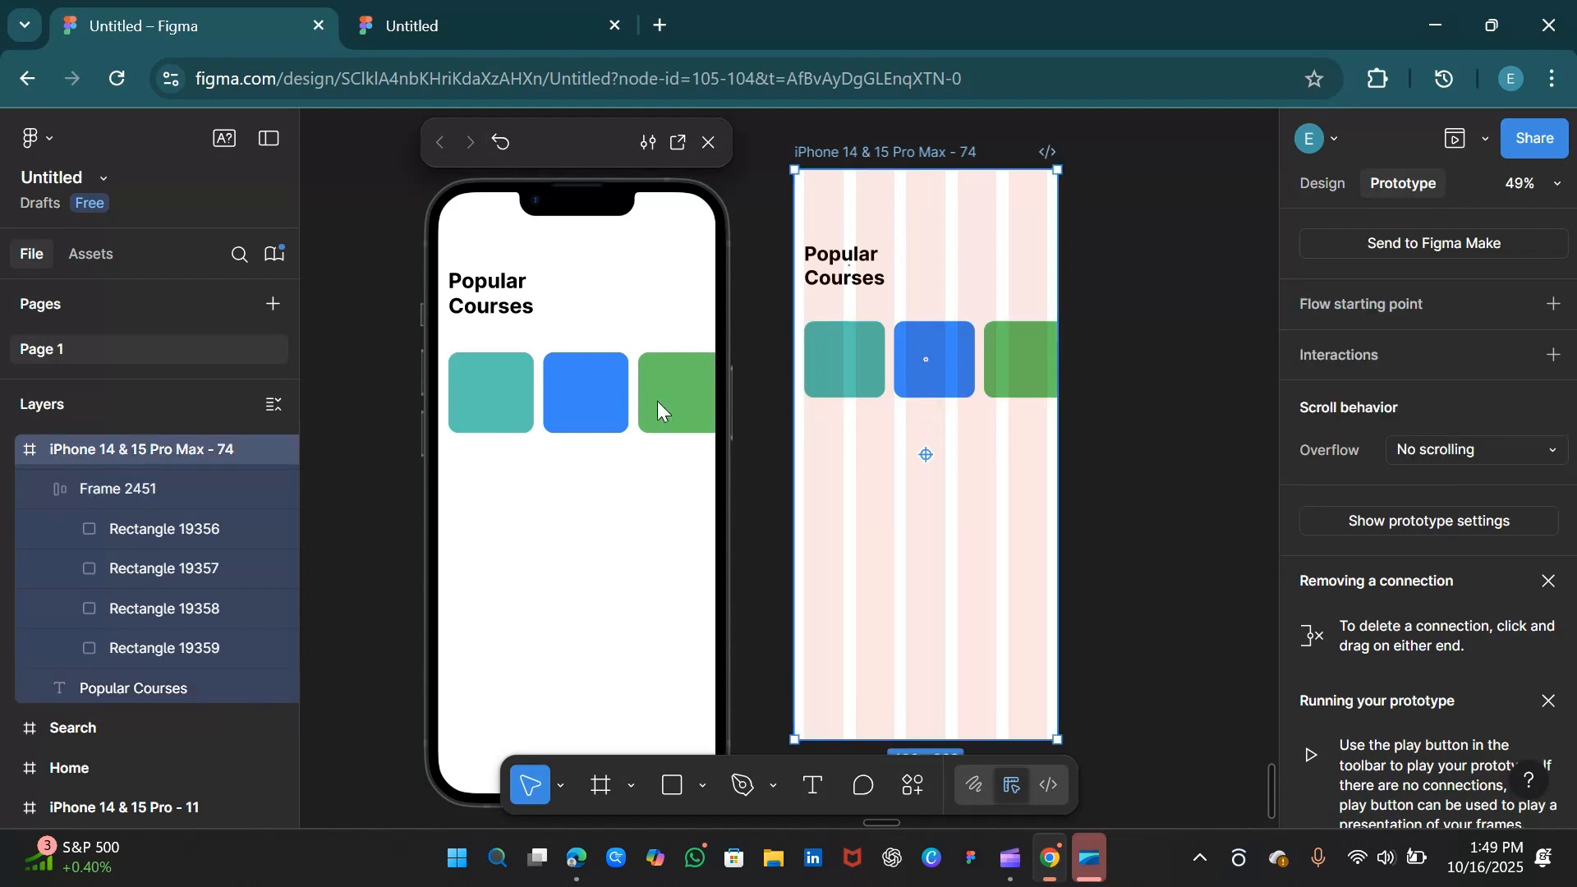
drag(620, 387, 581, 411)
- Hide the phone frame's 5-column layout guide
key(alt+8)
scroll(1451, 563, down, 10)
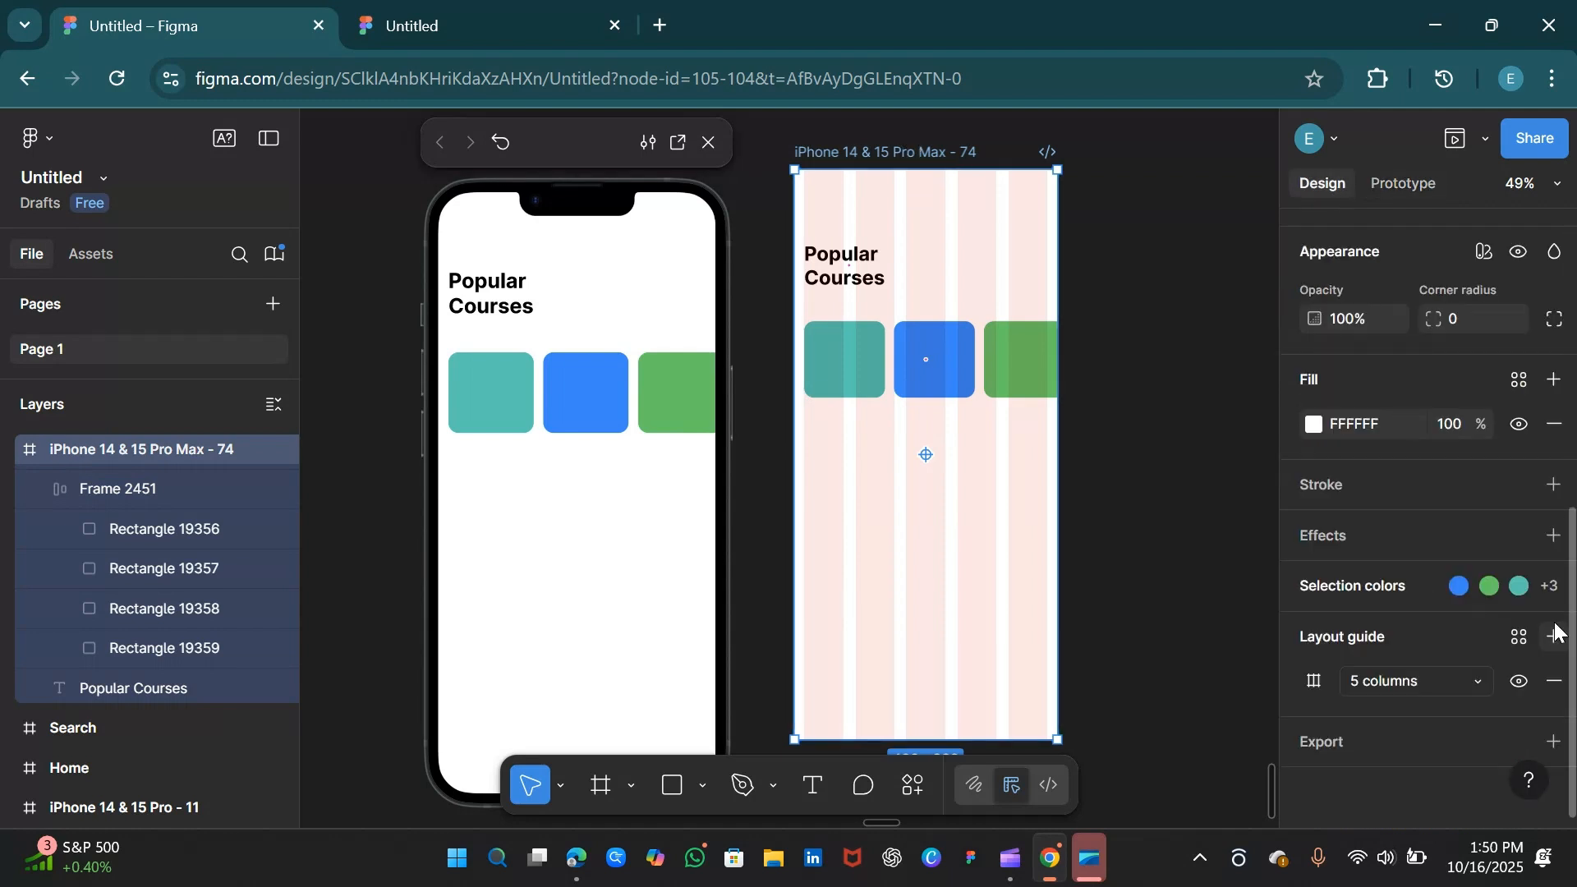
click(1520, 682)
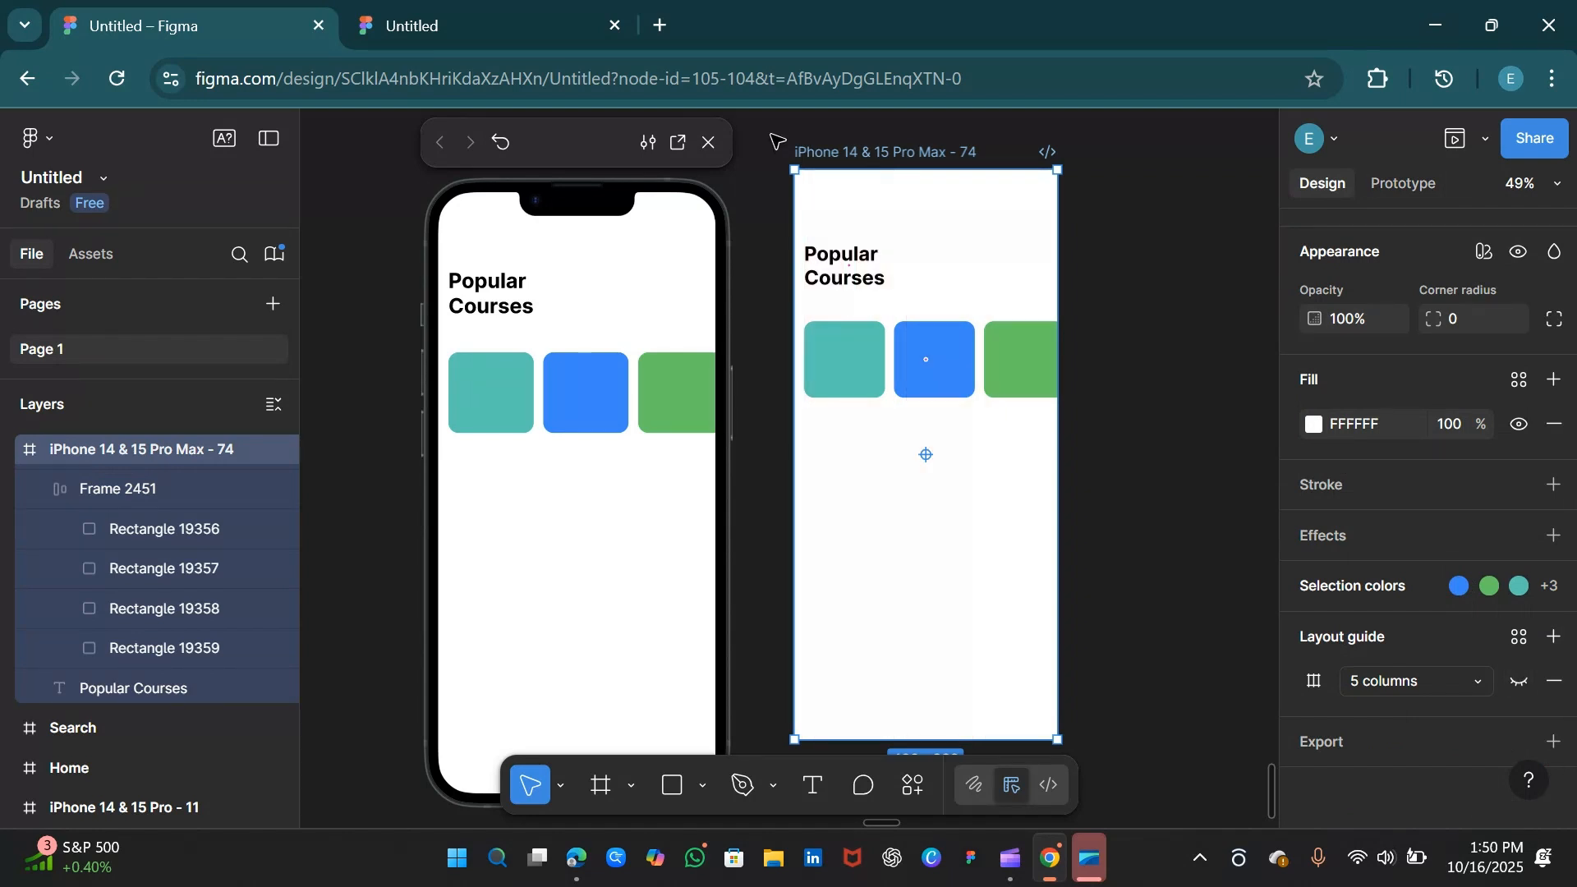